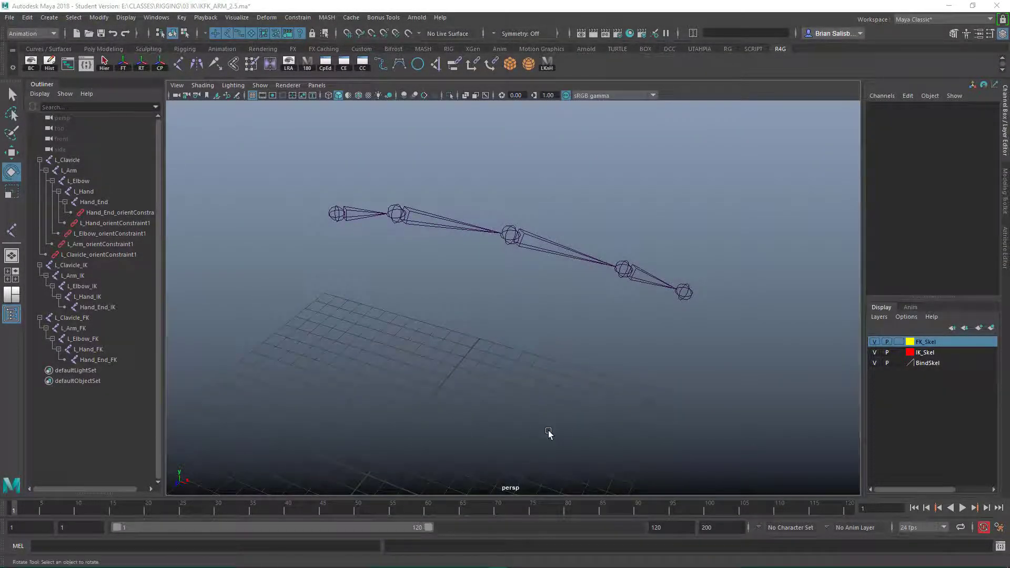
# Step: Turn off visibility of the BindSkel and IK_Skel display layers, leaving the FK arm chain
pyautogui.keyDown('alt'); pyautogui.moveTo(447, 368); pyautogui.dragTo(458, 327); pyautogui.keyUp('alt')
pyautogui.keyDown('alt'); pyautogui.moveTo(458, 327); pyautogui.dragTo(475, 321, button='middle'); pyautogui.keyUp('alt')
pyautogui.keyDown('alt'); pyautogui.moveTo(475, 321); pyautogui.dragTo(465, 331); pyautogui.keyUp('alt')
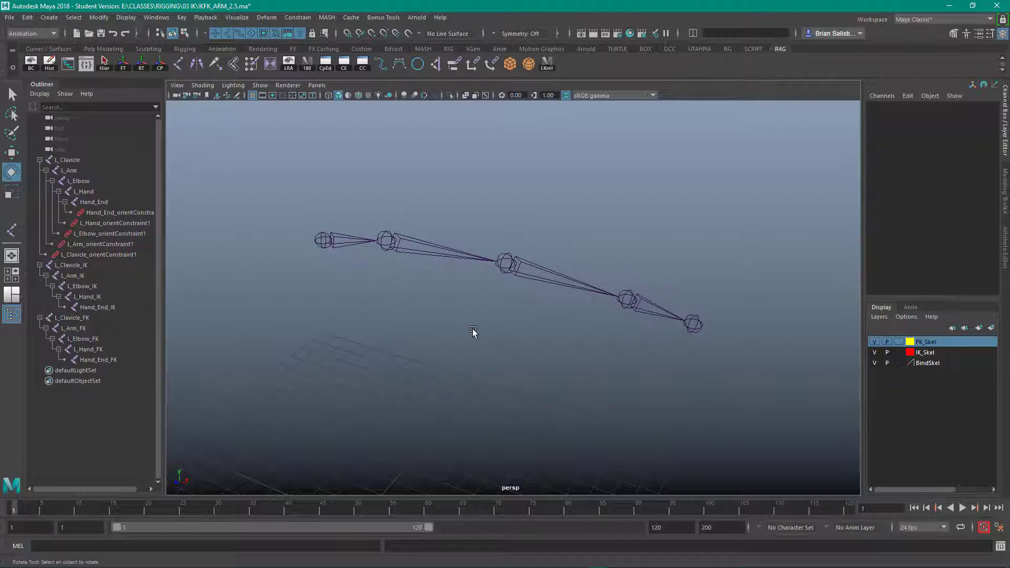
pyautogui.keyDown('alt'); pyautogui.moveTo(490, 338); pyautogui.dragTo(479, 316); pyautogui.keyUp('alt')
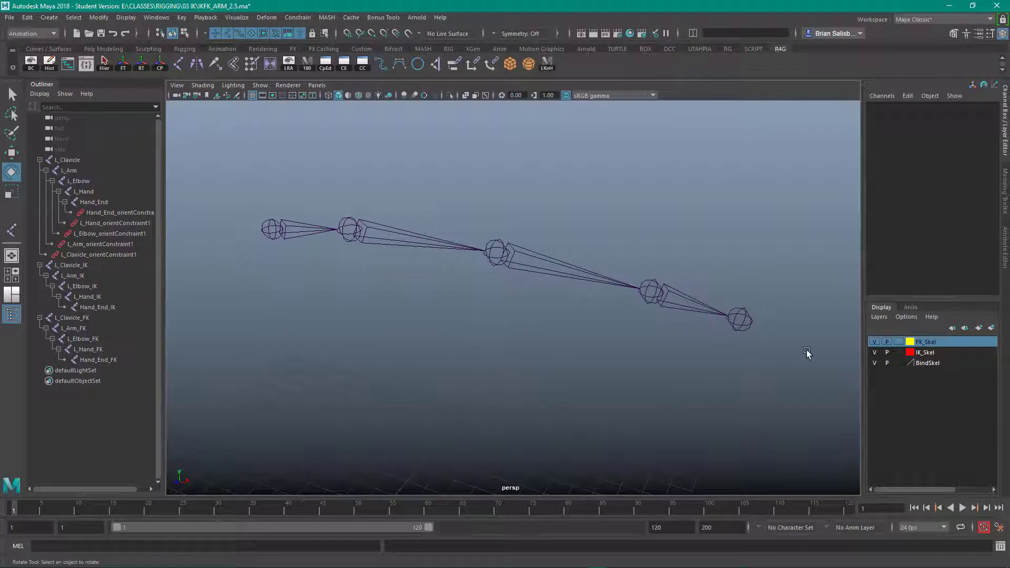
pyautogui.click(874, 363)
pyautogui.click(874, 353)
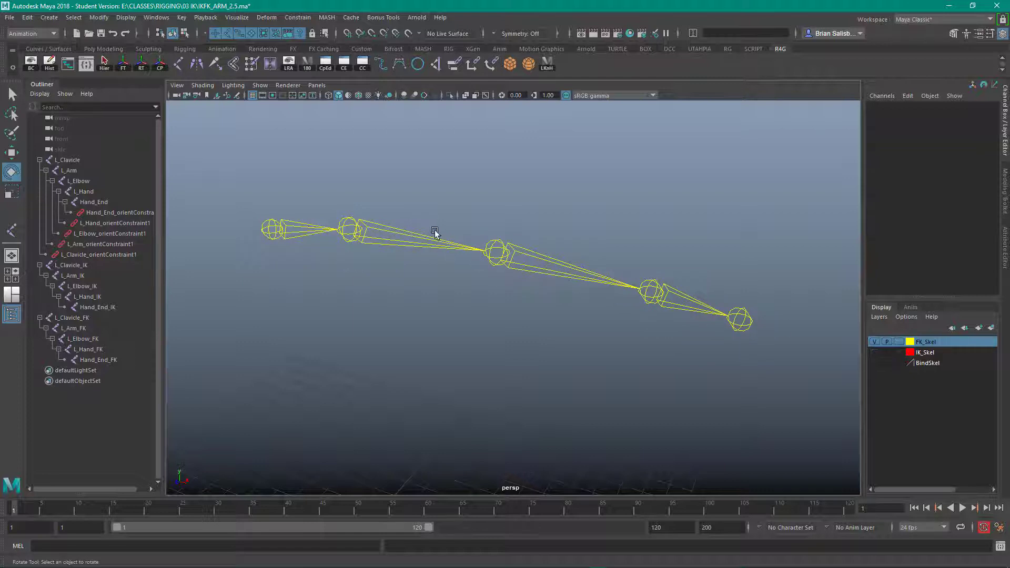
# Step: Reframe the persp view on the yellow FK arm skeleton with the grid visible
pyautogui.keyDown('alt'); pyautogui.moveTo(453, 300); pyautogui.dragTo(474, 321, button='middle'); pyautogui.keyUp('alt')
pyautogui.keyDown('alt'); pyautogui.moveTo(473, 320); pyautogui.dragTo(481, 356, button='right'); pyautogui.keyUp('alt')
pyautogui.keyDown('alt'); pyautogui.moveTo(480, 356); pyautogui.dragTo(496, 330, button='middle'); pyautogui.keyUp('alt')
pyautogui.keyDown('alt'); pyautogui.moveTo(496, 329); pyautogui.dragTo(459, 307, button='right'); pyautogui.keyUp('alt')
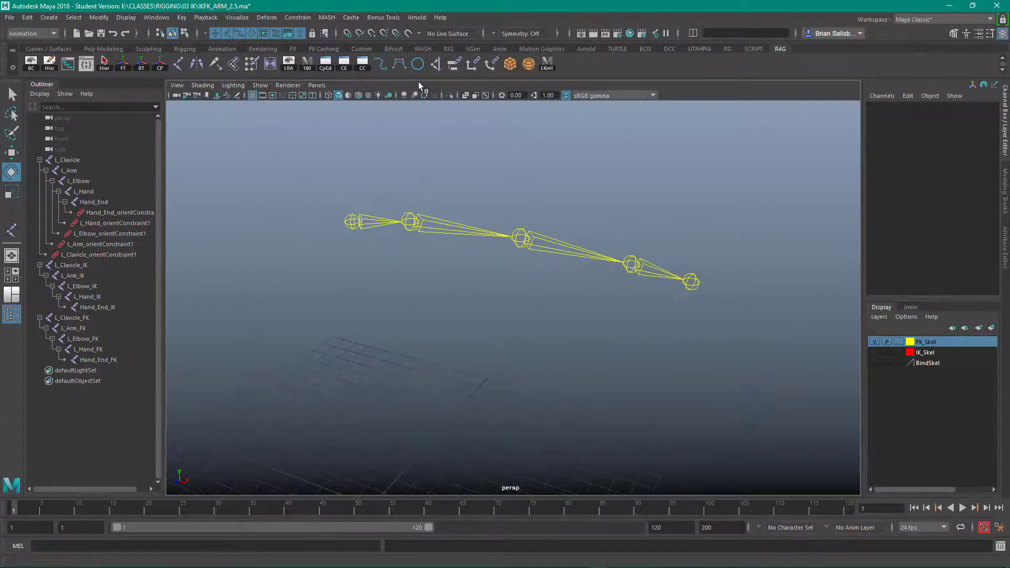
# Step: Create nurbsCircle1 with normal axis X and radius 1.25
pyautogui.doubleClick(418, 64)
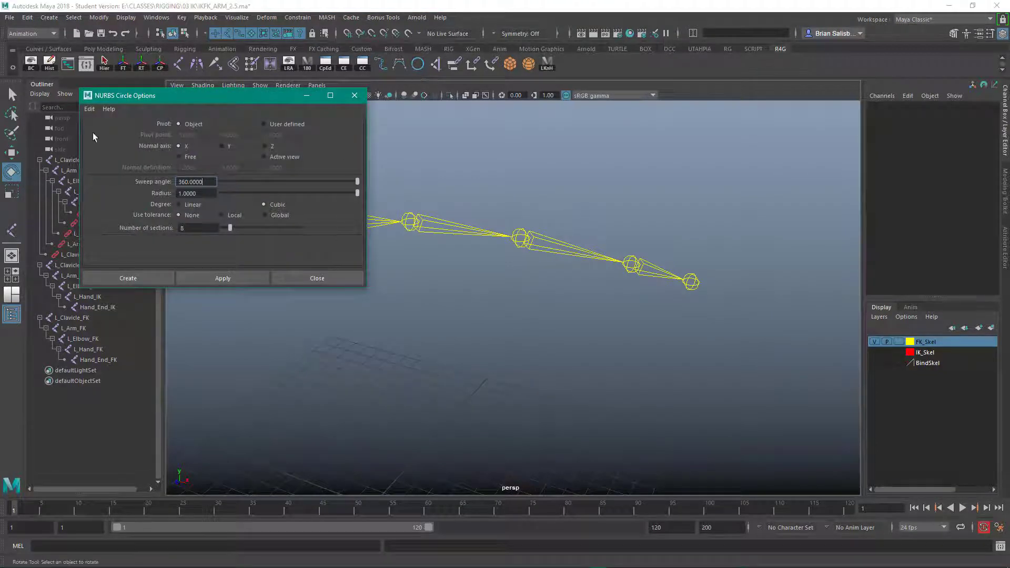
pyautogui.click(178, 146)
pyautogui.press('Tab')
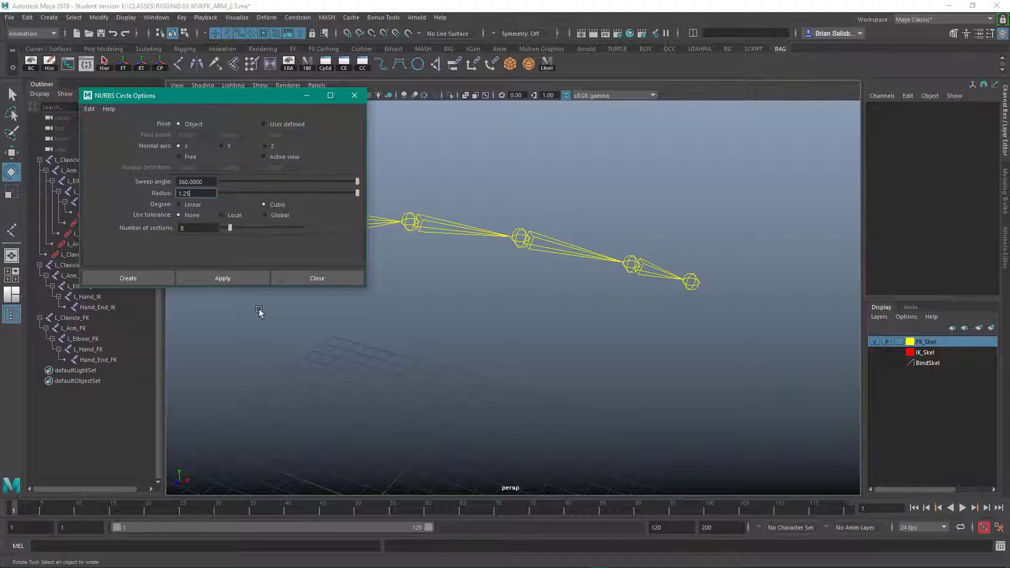
pyautogui.click(239, 278)
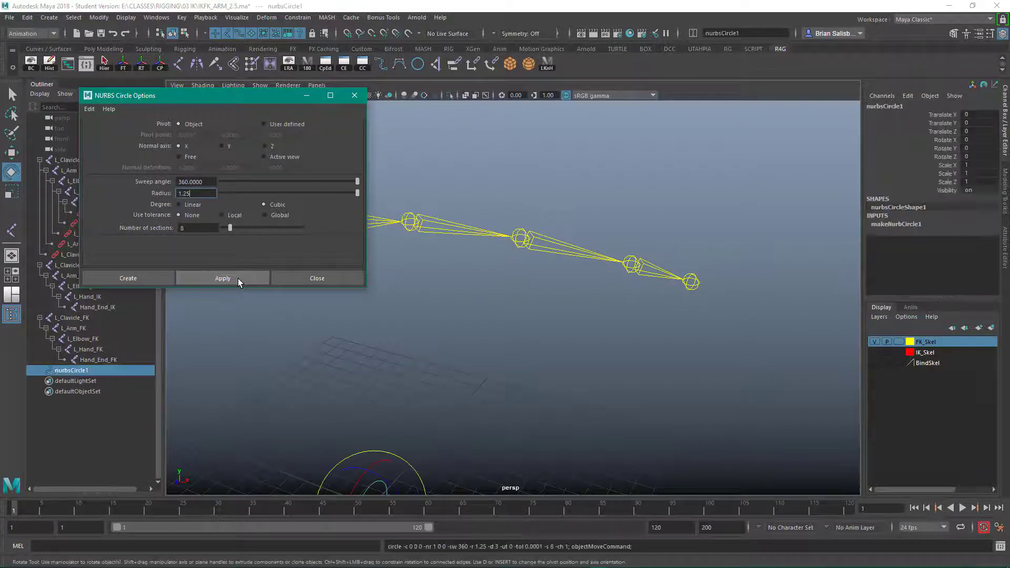
pyautogui.click(324, 281)
pyautogui.keyDown('alt'); pyautogui.moveTo(342, 326); pyautogui.dragTo(320, 237, button='middle'); pyautogui.keyUp('alt')
pyautogui.keyDown('alt'); pyautogui.moveTo(320, 237); pyautogui.dragTo(331, 309); pyautogui.keyUp('alt')
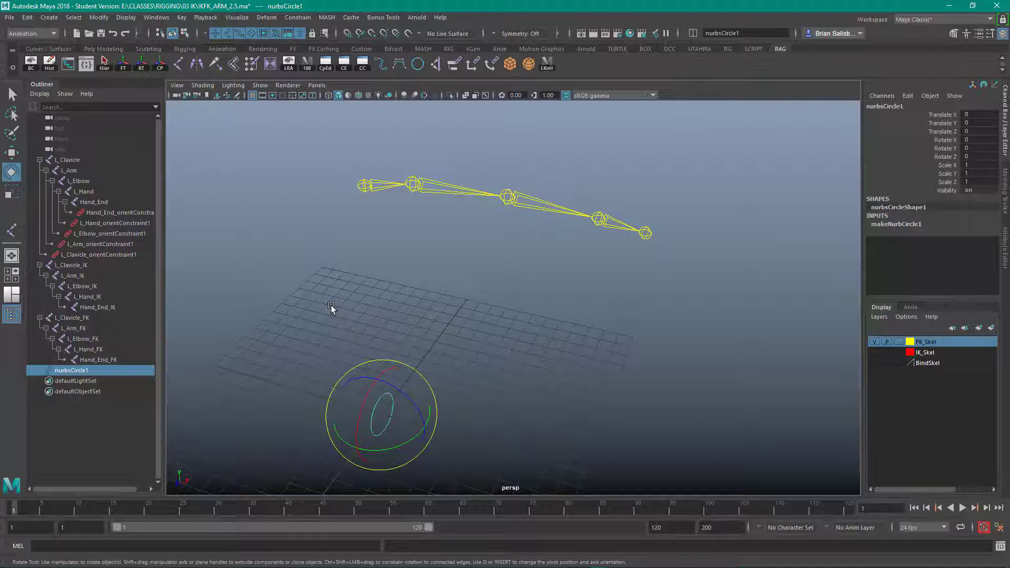
# Step: Select L_Clavicle_FK then nurbsCircle1, and point-constrain the circle to the joint
pyautogui.click(331, 313)
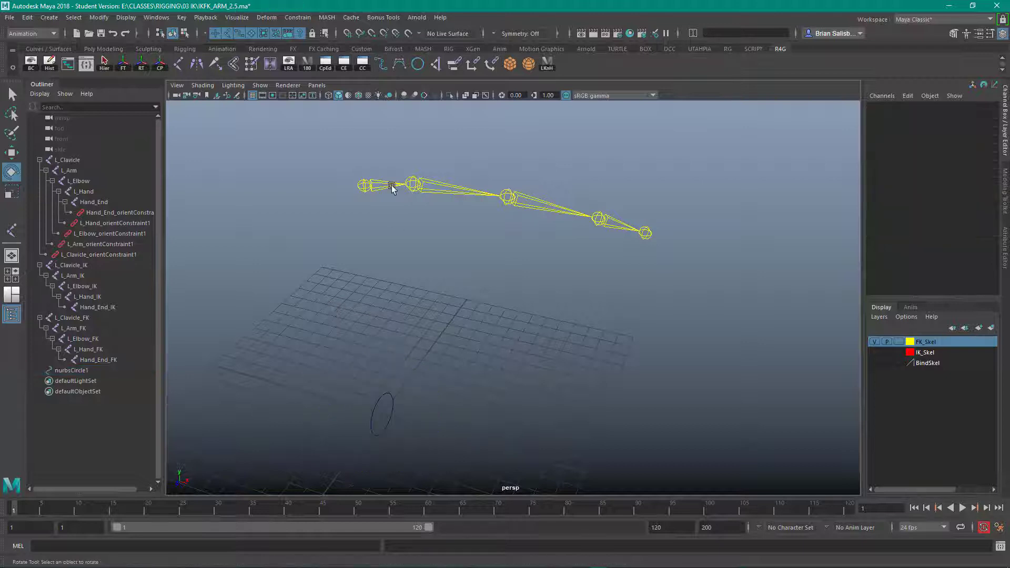
pyautogui.click(361, 187)
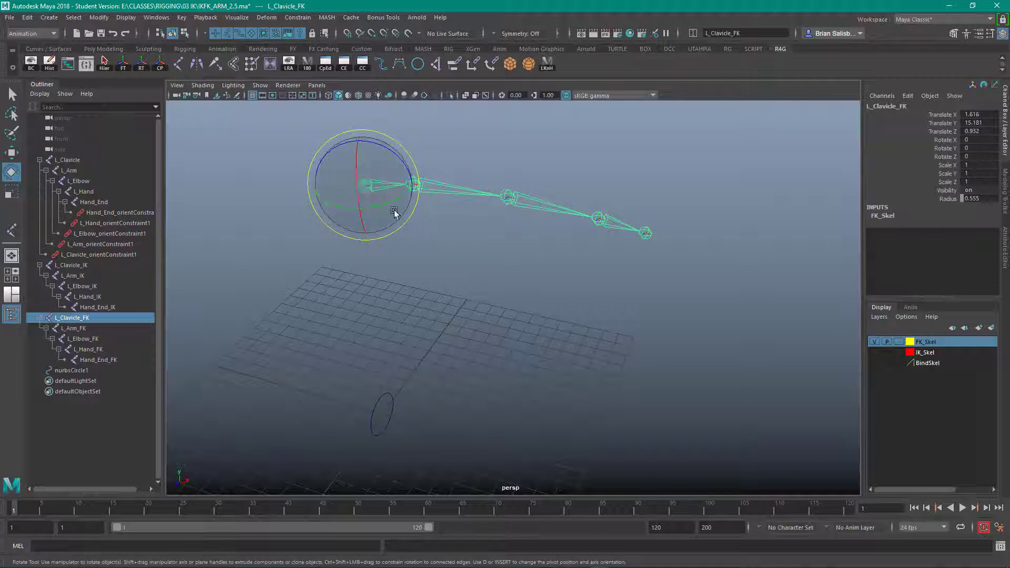
pyautogui.keyDown('shift'); pyautogui.moveTo(354, 385); pyautogui.dragTo(410, 413); pyautogui.keyUp('shift')
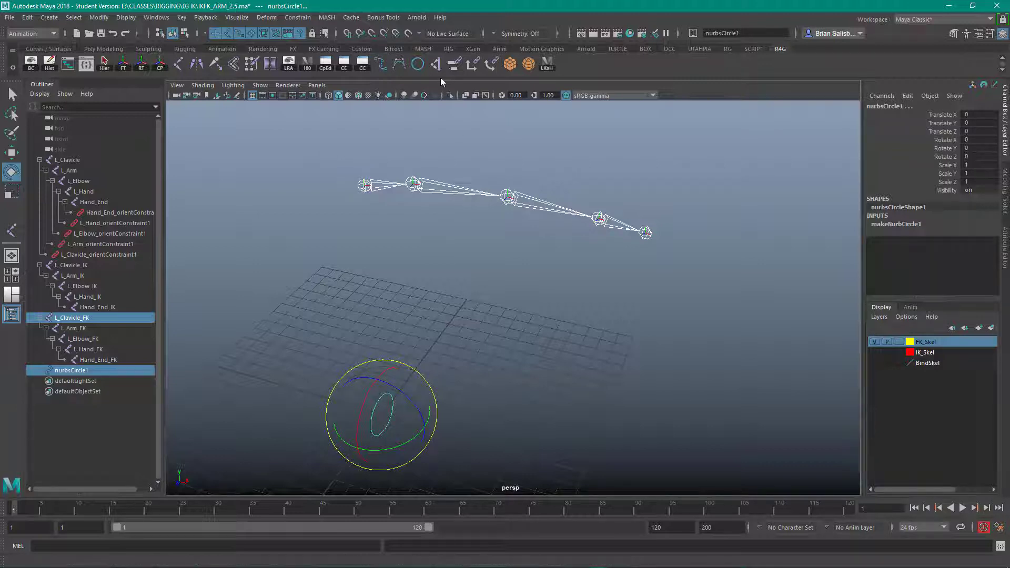
pyautogui.click(472, 64)
pyautogui.click(232, 233)
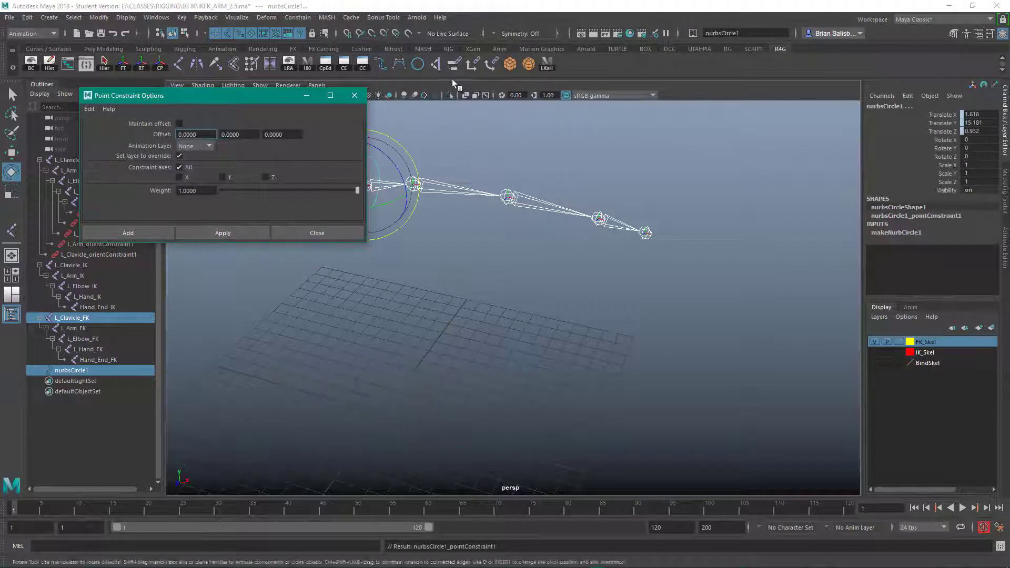
# Step: Orient-constrain nurbsCircle1 to L_Clavicle_FK as well
pyautogui.click(491, 65)
pyautogui.click(233, 280)
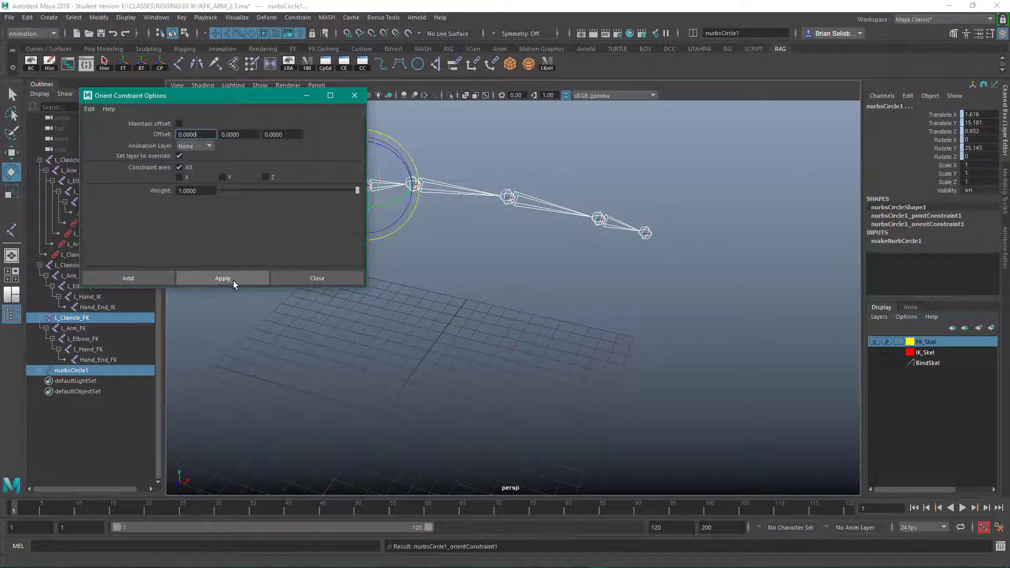
pyautogui.click(317, 279)
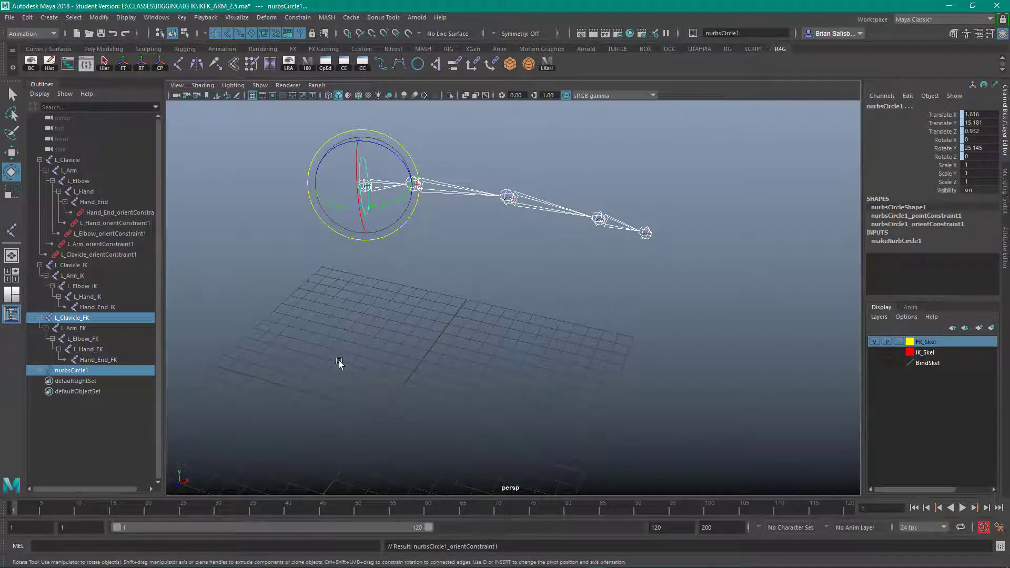
pyautogui.keyDown('alt'); pyautogui.moveTo(368, 308); pyautogui.dragTo(305, 349, button='middle'); pyautogui.keyUp('alt')
pyautogui.keyDown('alt'); pyautogui.moveTo(305, 349); pyautogui.dragTo(416, 204); pyautogui.keyUp('alt')
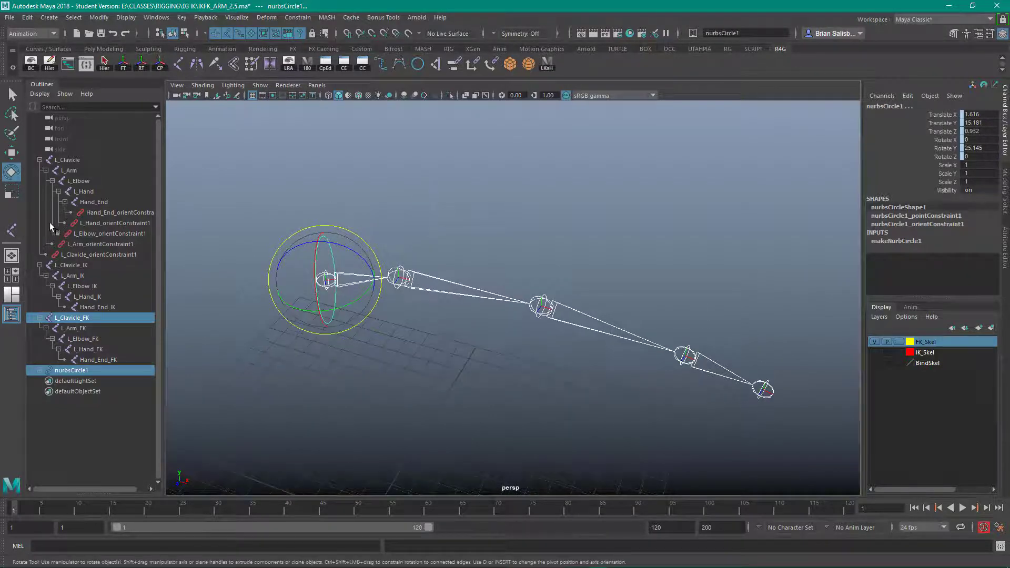
# Step: Set the Rotate Tool's axis orientation to World
pyautogui.doubleClick(11, 173)
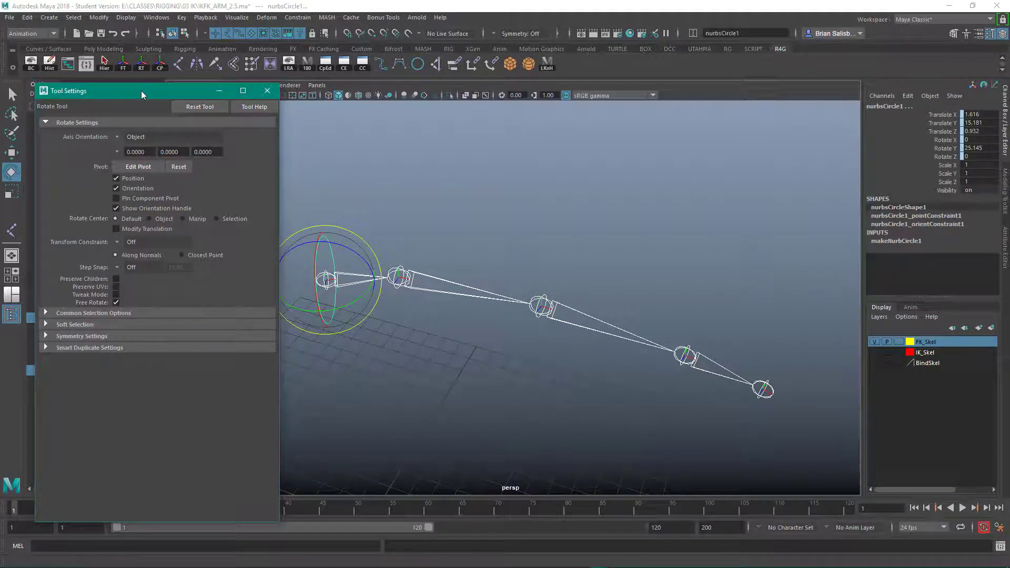
pyautogui.moveTo(140, 90)
pyautogui.mouseDown()
pyautogui.moveTo(115, 82)
pyautogui.moveTo(135, 90)
pyautogui.mouseUp()
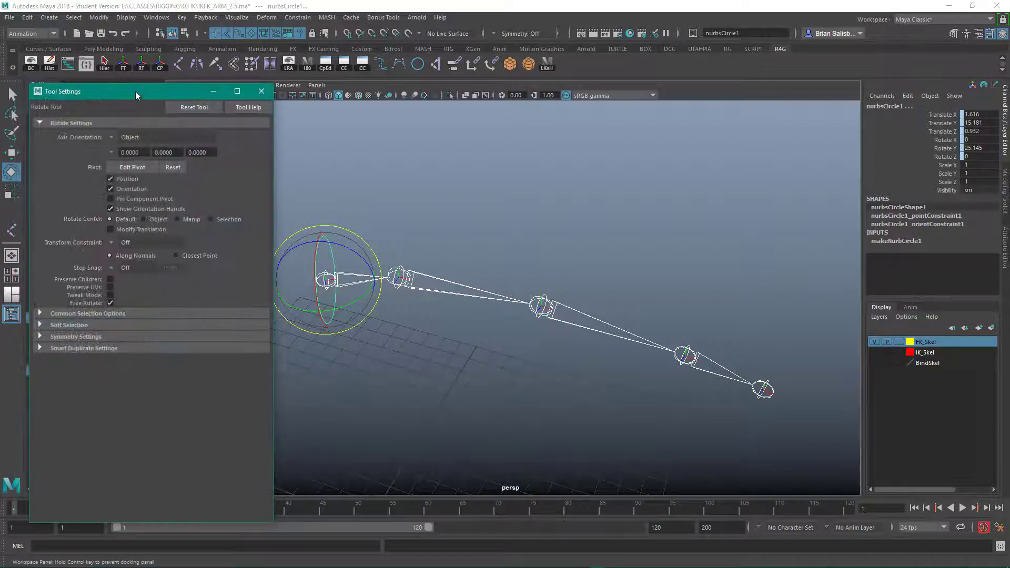
pyautogui.click(111, 138)
pyautogui.click(156, 154)
# Step: Reselect the shoulder circle nurbsCircle1
pyautogui.keyDown('alt'); pyautogui.moveTo(499, 216); pyautogui.dragTo(528, 207); pyautogui.keyUp('alt')
pyautogui.click(528, 208)
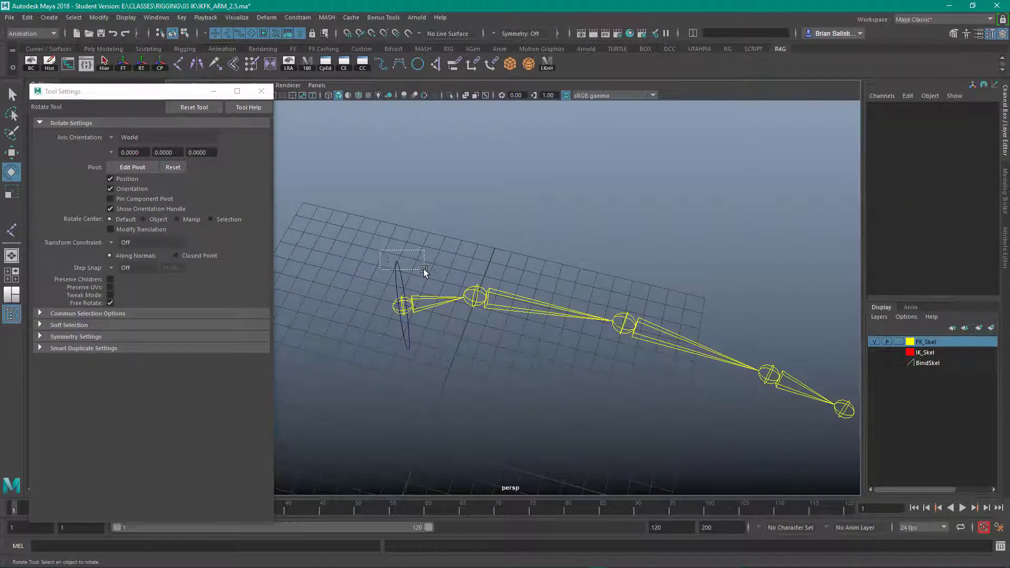
pyautogui.click(401, 299)
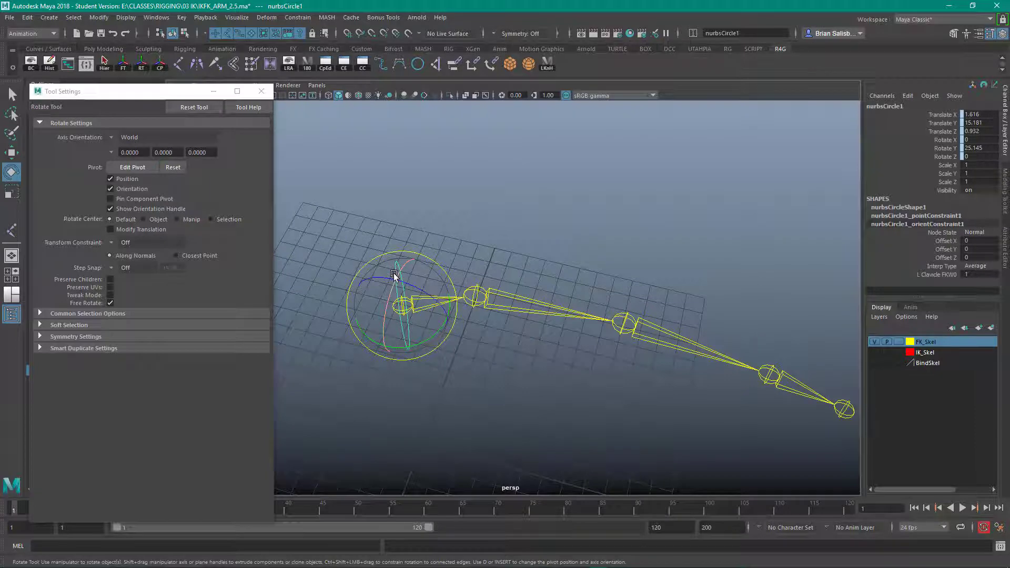
pyautogui.moveTo(424, 379)
pyautogui.keyDown('alt'); pyautogui.mouseDown()
pyautogui.moveTo(517, 329)
pyautogui.moveTo(589, 266)
pyautogui.moveTo(350, 256)
pyautogui.moveTo(500, 295)
pyautogui.moveTo(523, 286)
pyautogui.moveTo(406, 347)
pyautogui.moveTo(388, 334)
pyautogui.moveTo(440, 372)
pyautogui.moveTo(421, 361)
pyautogui.mouseUp(); pyautogui.keyUp('alt')
# Step: Switch the Rotate Tool's axis orientation to Object
pyautogui.click(112, 137)
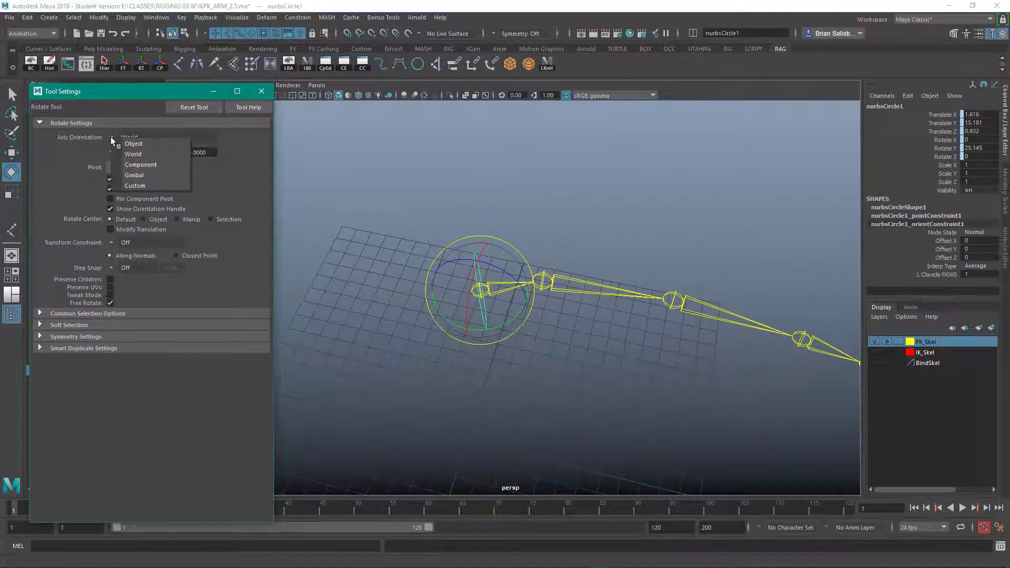
pyautogui.click(132, 145)
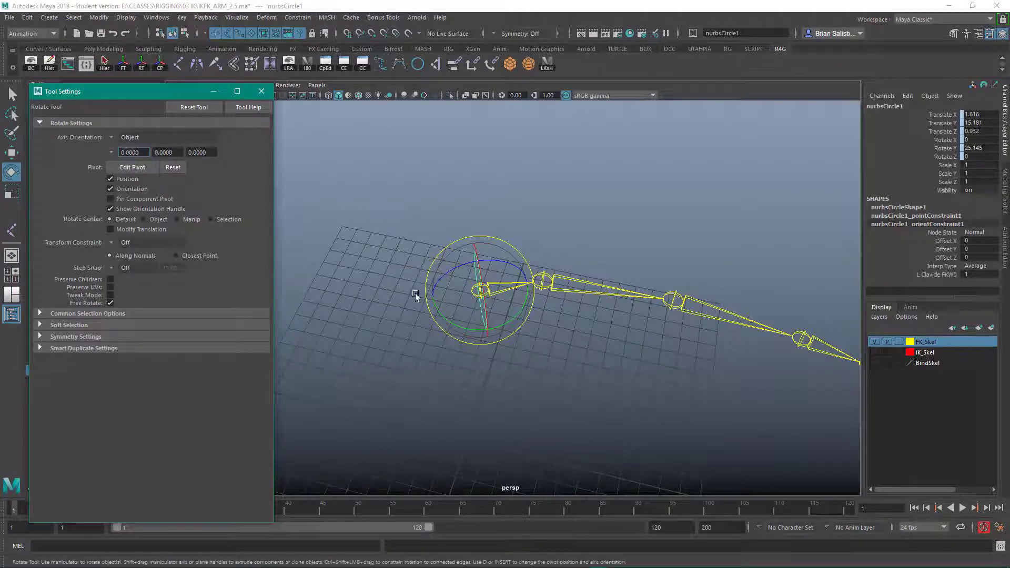
pyautogui.keyDown('alt'); pyautogui.moveTo(510, 351); pyautogui.dragTo(466, 361); pyautogui.keyUp('alt')
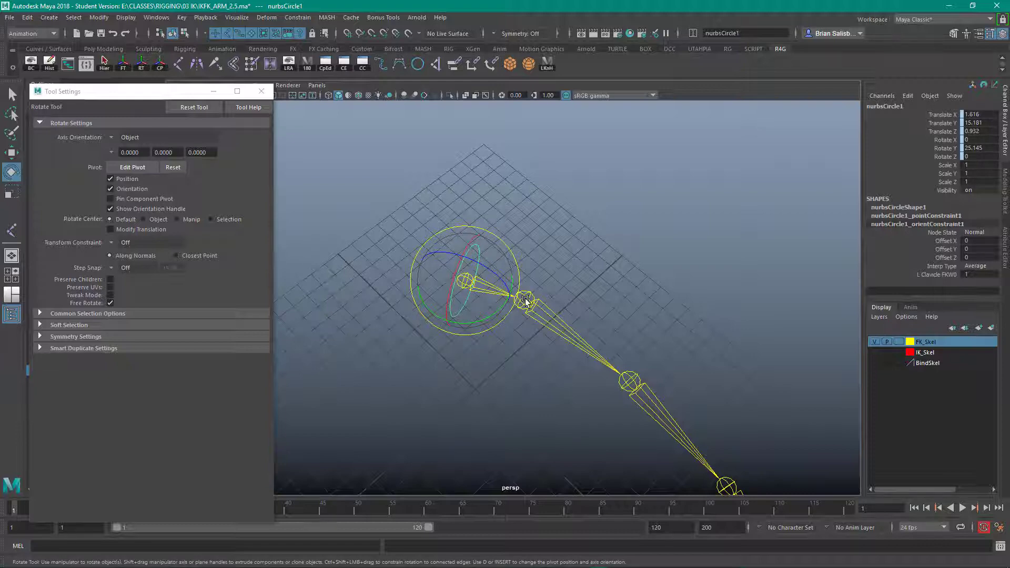
pyautogui.keyDown('alt'); pyautogui.moveTo(500, 371); pyautogui.dragTo(462, 408); pyautogui.keyUp('alt')
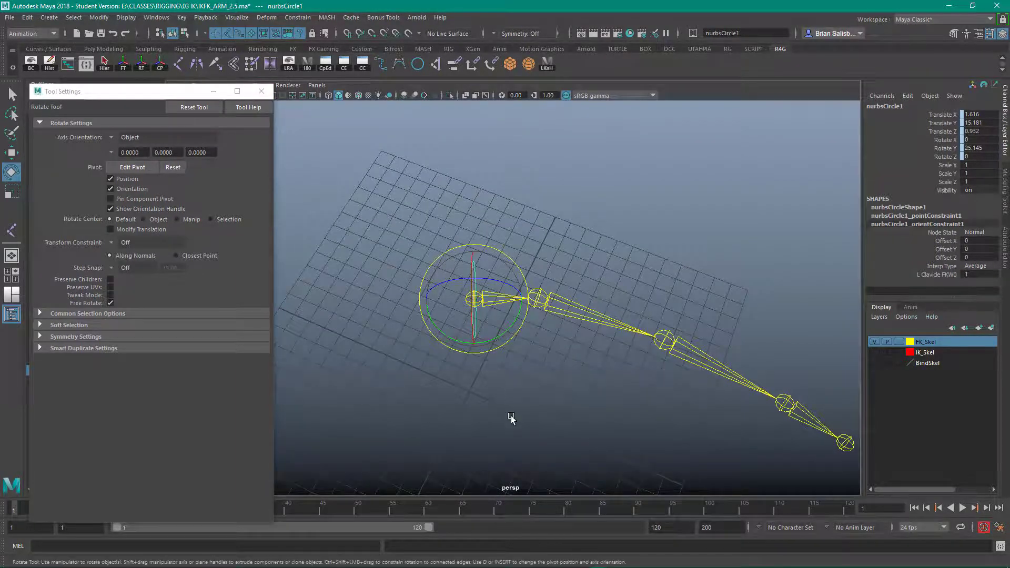
pyautogui.moveTo(541, 418)
pyautogui.keyDown('alt'); pyautogui.mouseDown()
pyautogui.moveTo(532, 425)
pyautogui.moveTo(545, 435)
pyautogui.moveTo(532, 426)
pyautogui.mouseUp(); pyautogui.keyUp('alt')
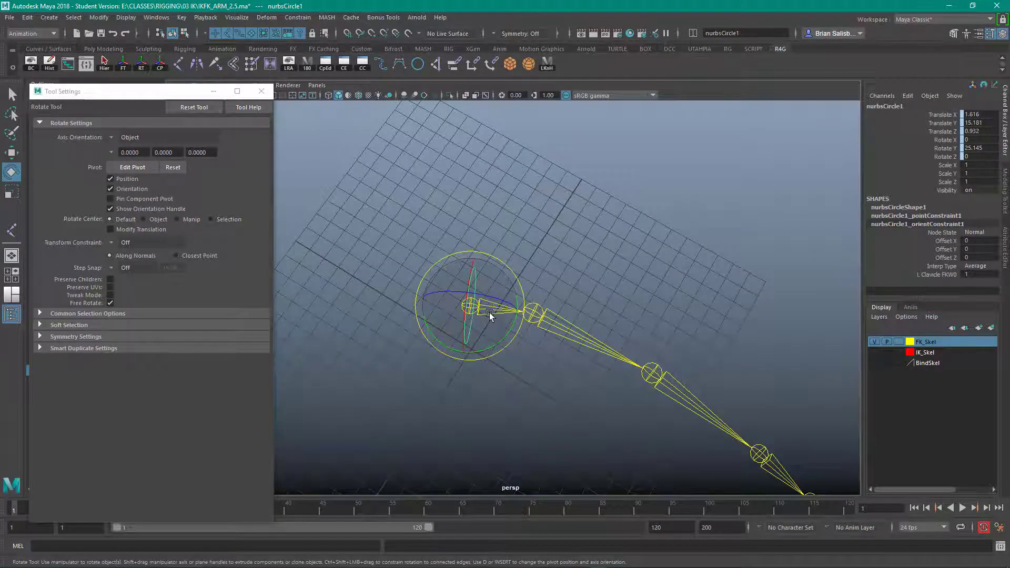
pyautogui.moveTo(511, 389)
pyautogui.keyDown('alt'); pyautogui.mouseDown()
pyautogui.moveTo(494, 384)
pyautogui.moveTo(519, 389)
pyautogui.mouseUp(); pyautogui.keyUp('alt')
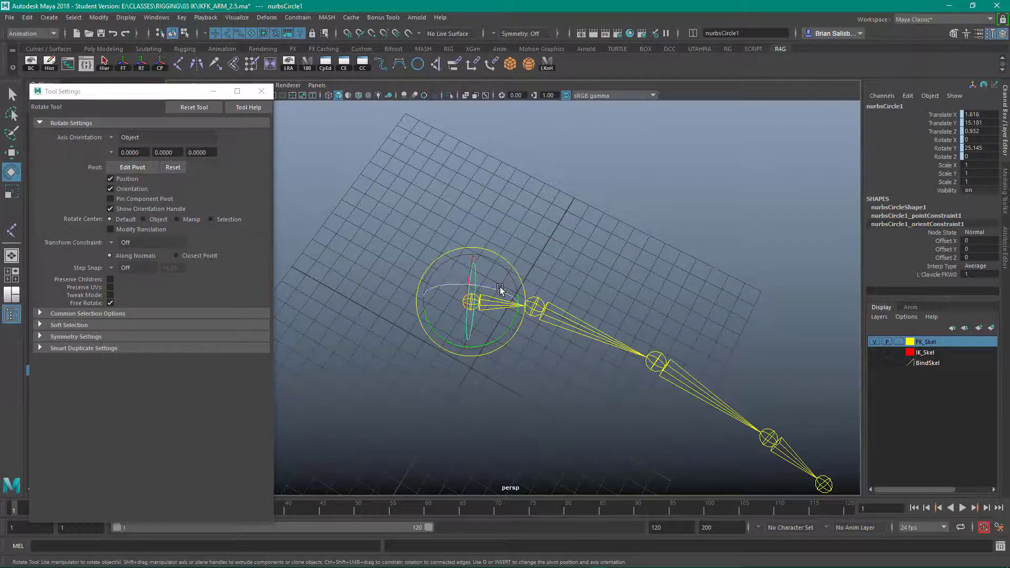
# Step: Test-rotate the circle in World mode, undo the rotation, and return to Object orientation
pyautogui.click(112, 137)
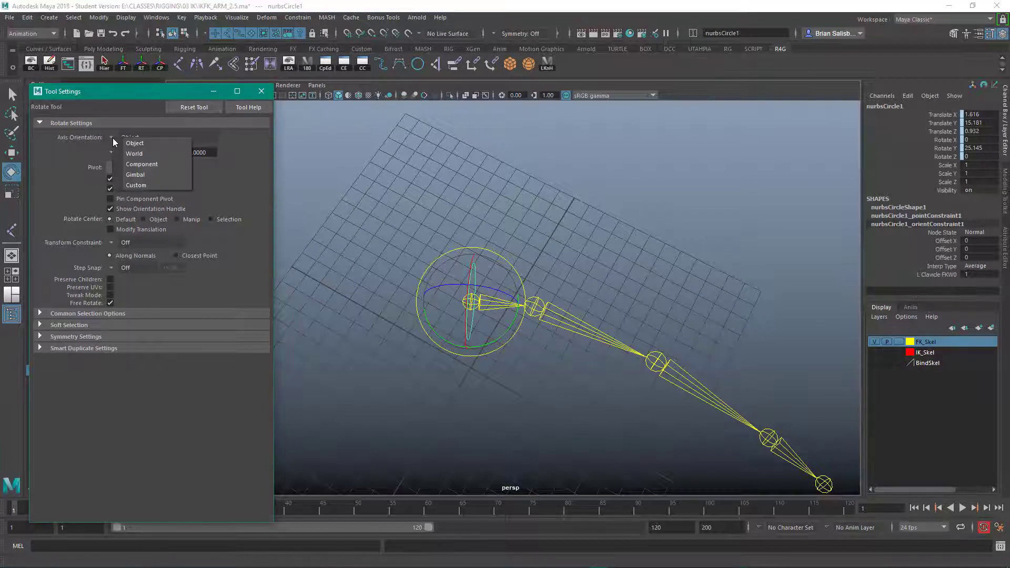
pyautogui.click(135, 154)
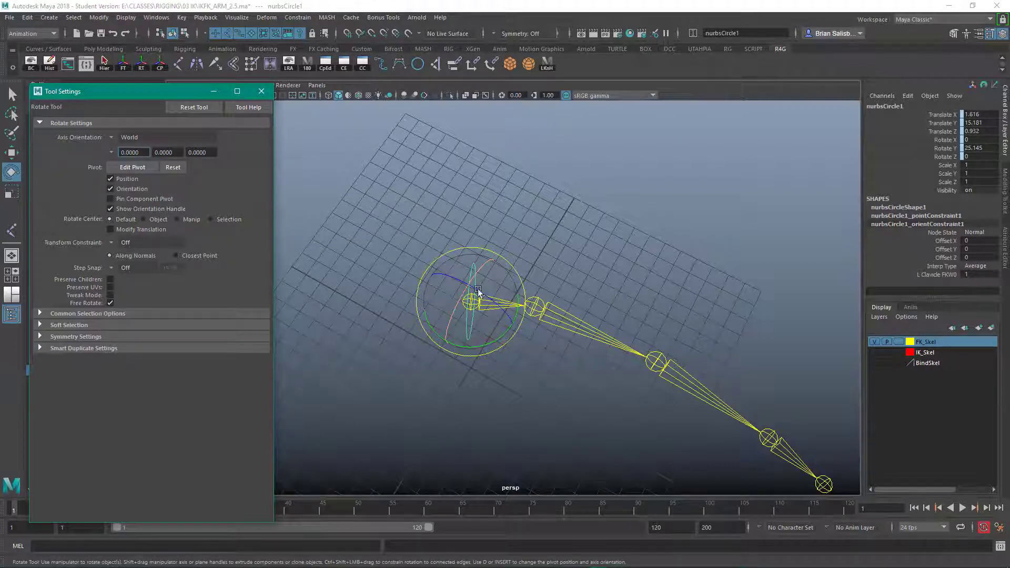
pyautogui.moveTo(495, 291)
pyautogui.mouseDown()
pyautogui.moveTo(513, 297)
pyautogui.moveTo(497, 291)
pyautogui.mouseUp()
pyautogui.hotkey('ctrl', 'z')
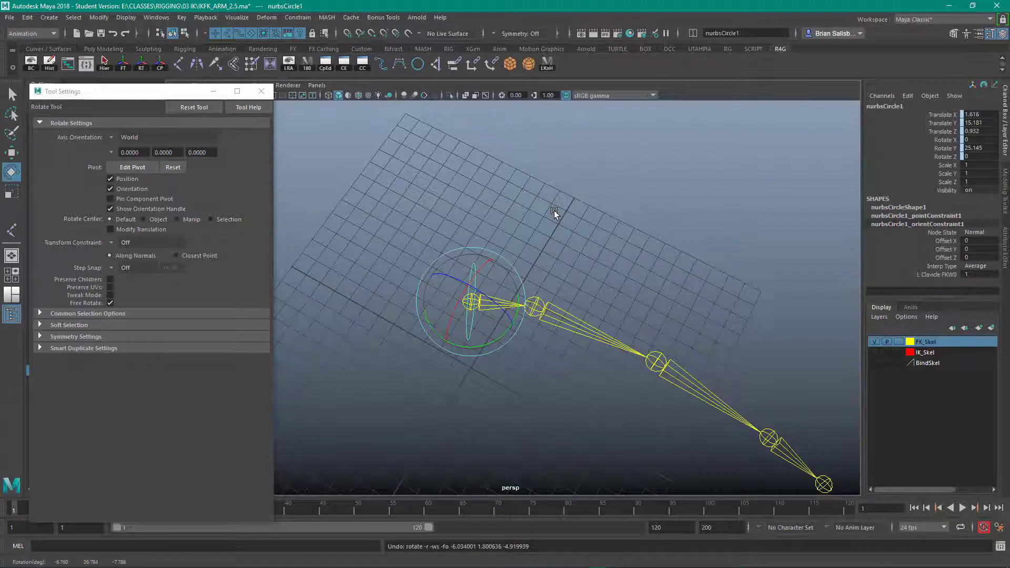
pyautogui.click(111, 136)
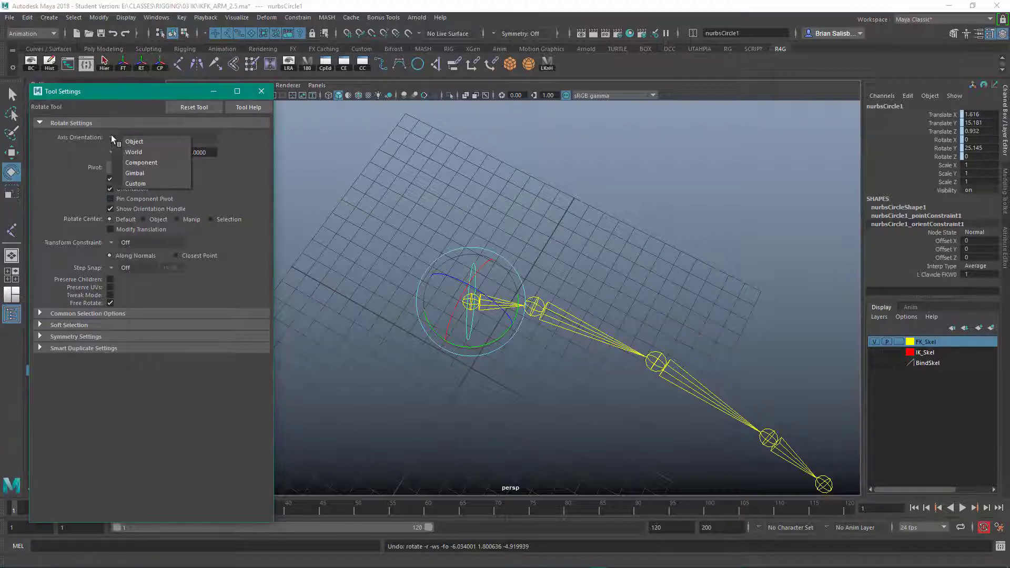
pyautogui.click(142, 141)
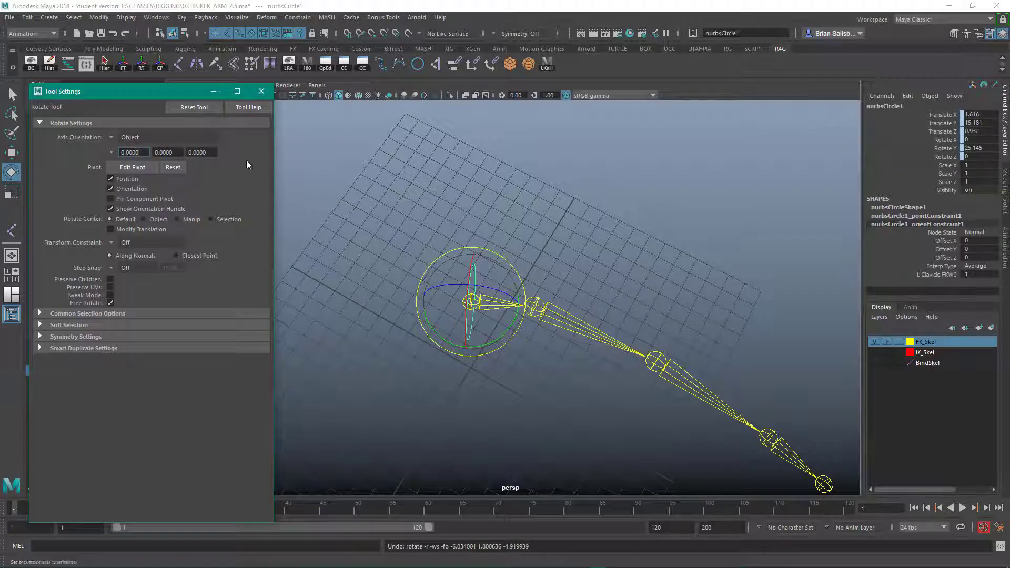
# Step: Close the Rotate Tool settings window
pyautogui.click(262, 91)
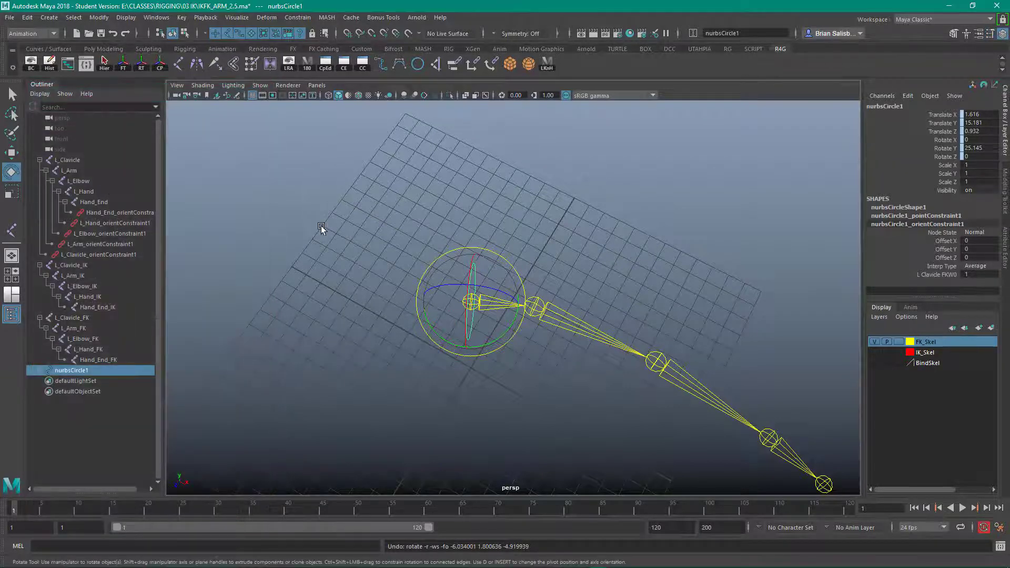
pyautogui.keyDown('alt'); pyautogui.moveTo(345, 323); pyautogui.dragTo(472, 253); pyautogui.keyUp('alt')
pyautogui.keyDown('alt'); pyautogui.moveTo(600, 240); pyautogui.dragTo(604, 241); pyautogui.keyUp('alt')
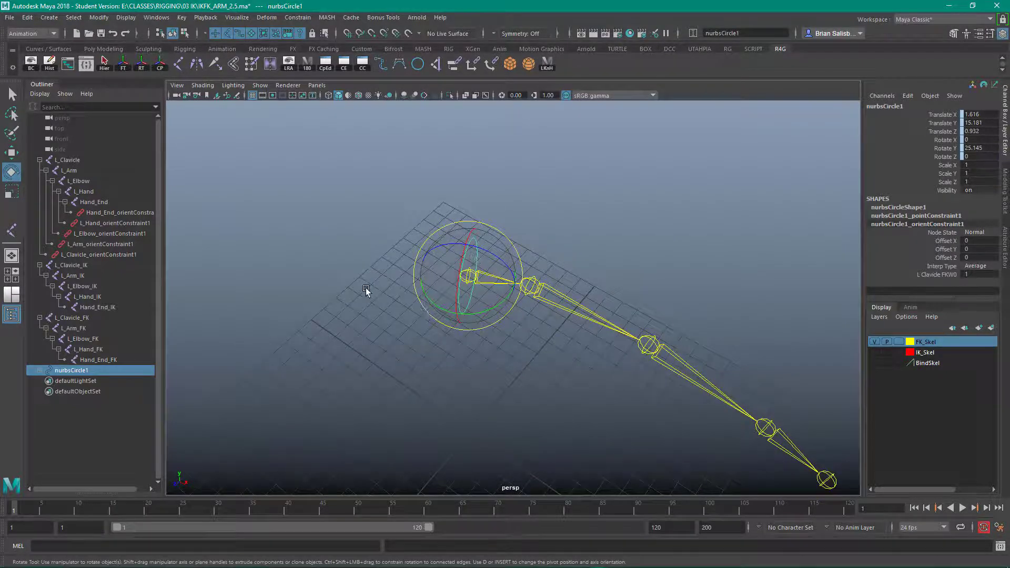
pyautogui.keyDown('alt'); pyautogui.moveTo(361, 288); pyautogui.dragTo(416, 380); pyautogui.keyUp('alt')
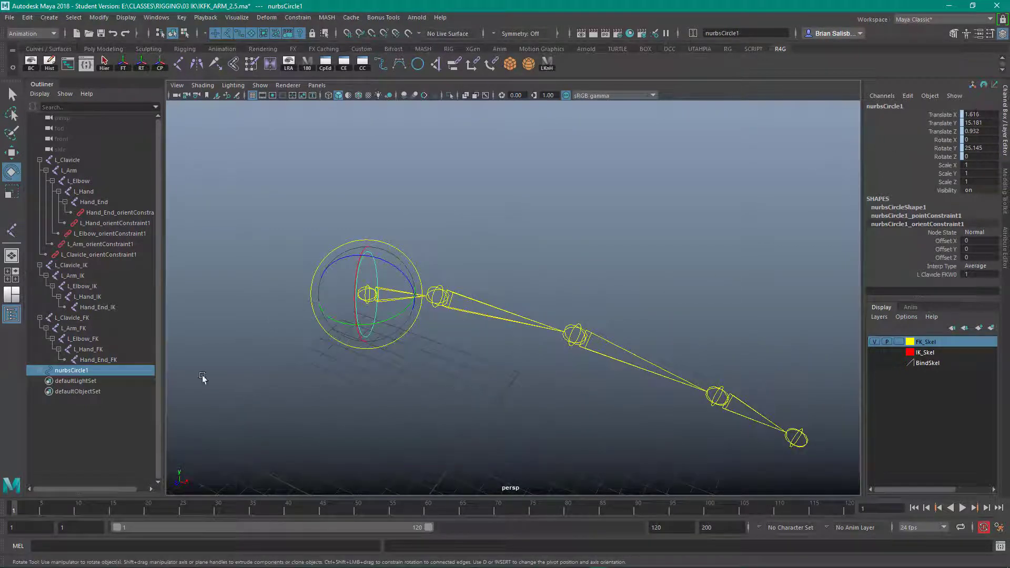
# Step: Delete nurbsCircle1's pointConstraint1 and orientConstraint1, then reselect the circle
pyautogui.click(39, 370)
pyautogui.moveTo(84, 381); pyautogui.dragTo(86, 391)
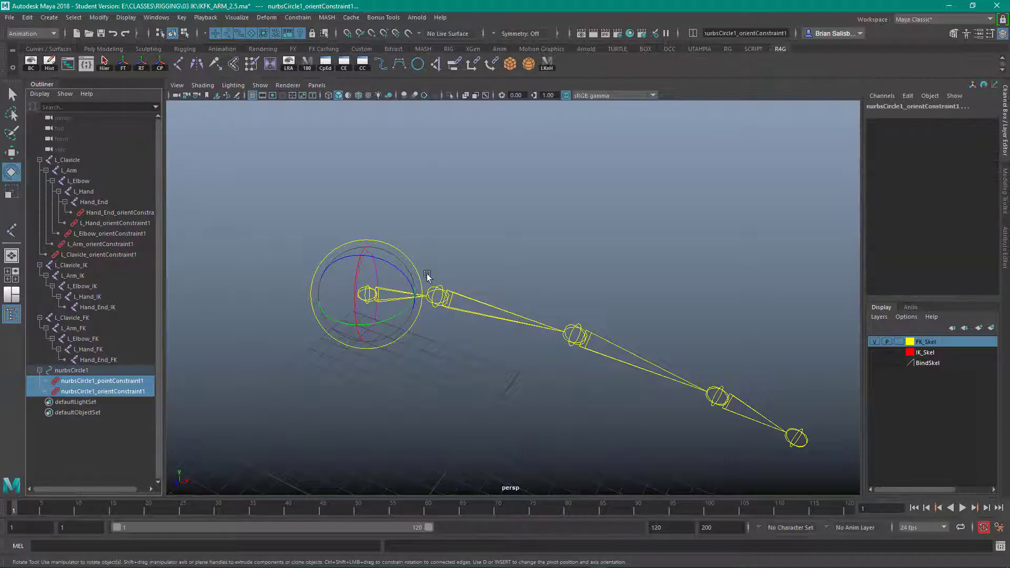
pyautogui.press('Delete')
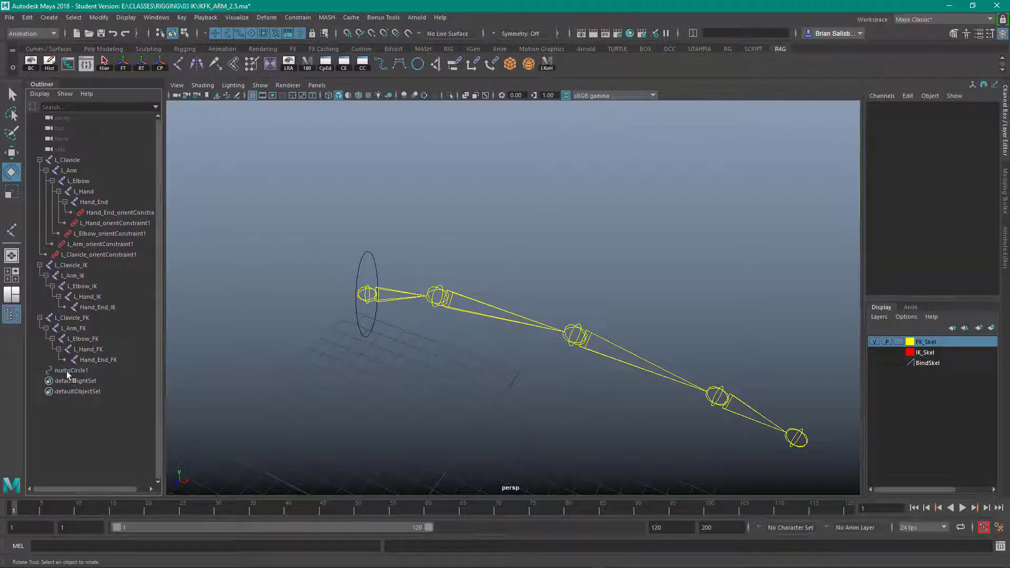
pyautogui.click(70, 370)
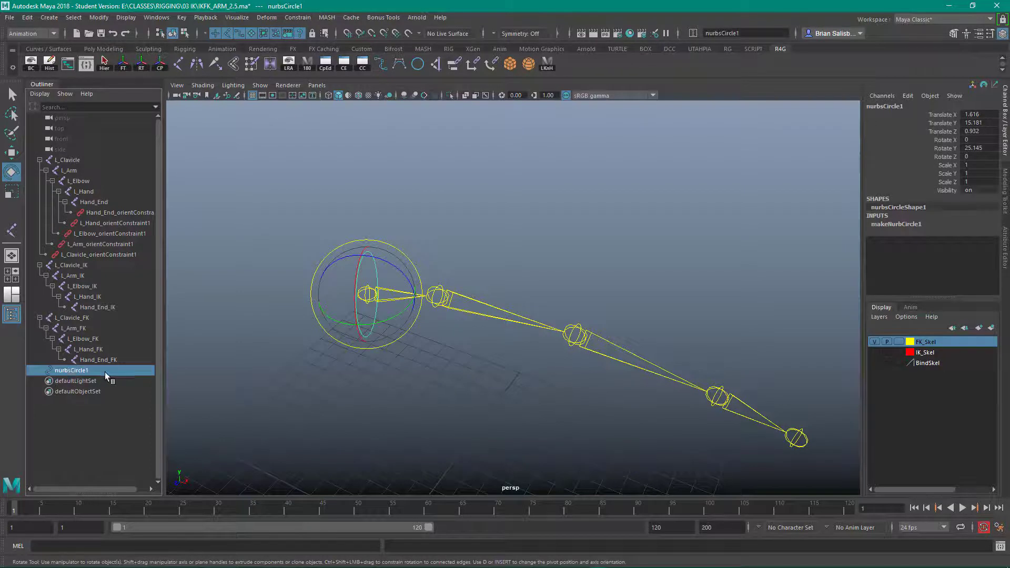
# Step: Rename nurbsCircle1 to L_Clavicle_Ctl in the Outliner
pyautogui.doubleClick(90, 370)
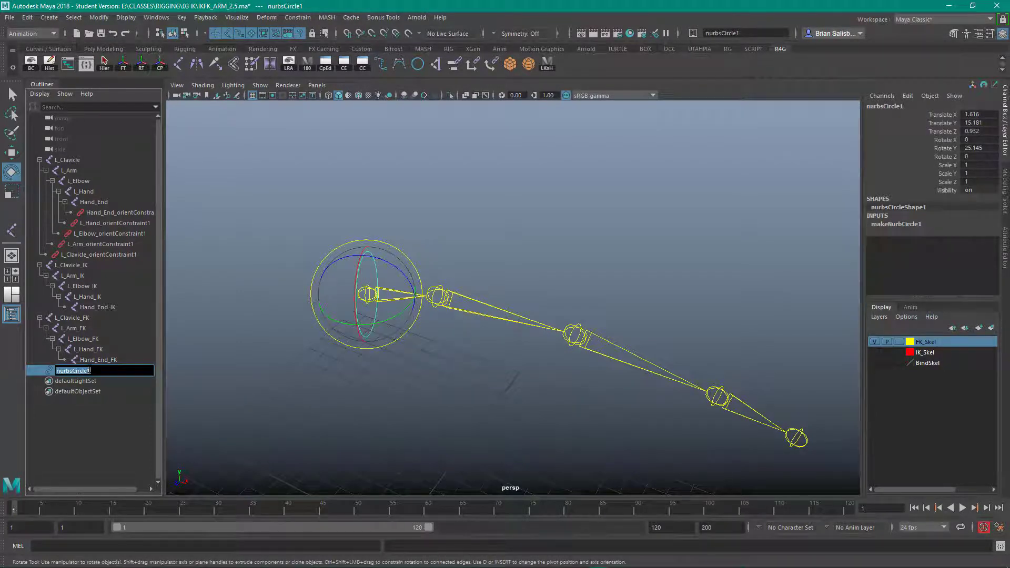
pyautogui.write('L_Clavicle_Ctl')
pyautogui.press('Return')
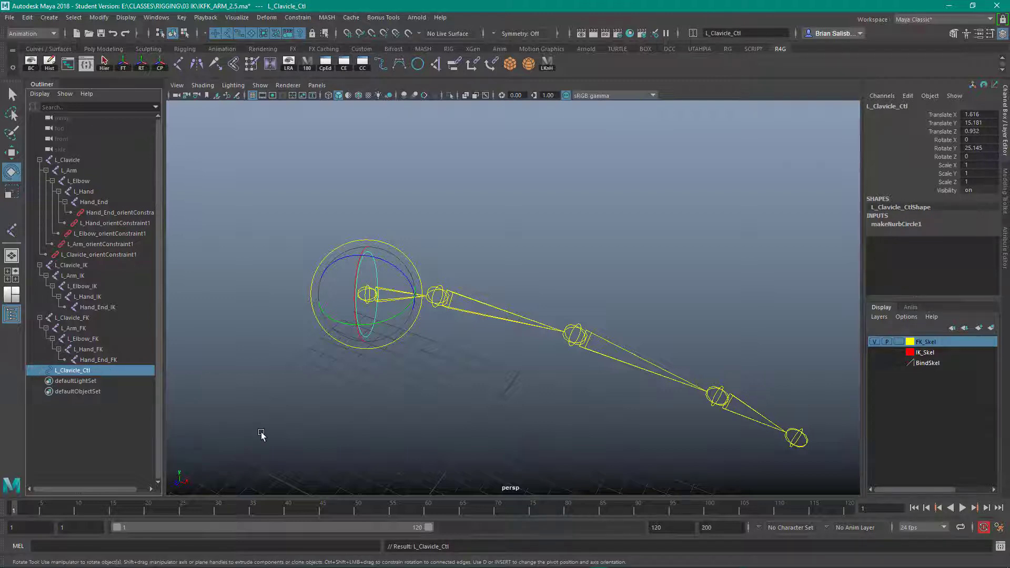
pyautogui.moveTo(262, 426)
pyautogui.keyDown('alt'); pyautogui.mouseDown()
pyautogui.moveTo(279, 424)
pyautogui.moveTo(279, 408)
pyautogui.moveTo(278, 419)
pyautogui.mouseUp(); pyautogui.keyUp('alt')
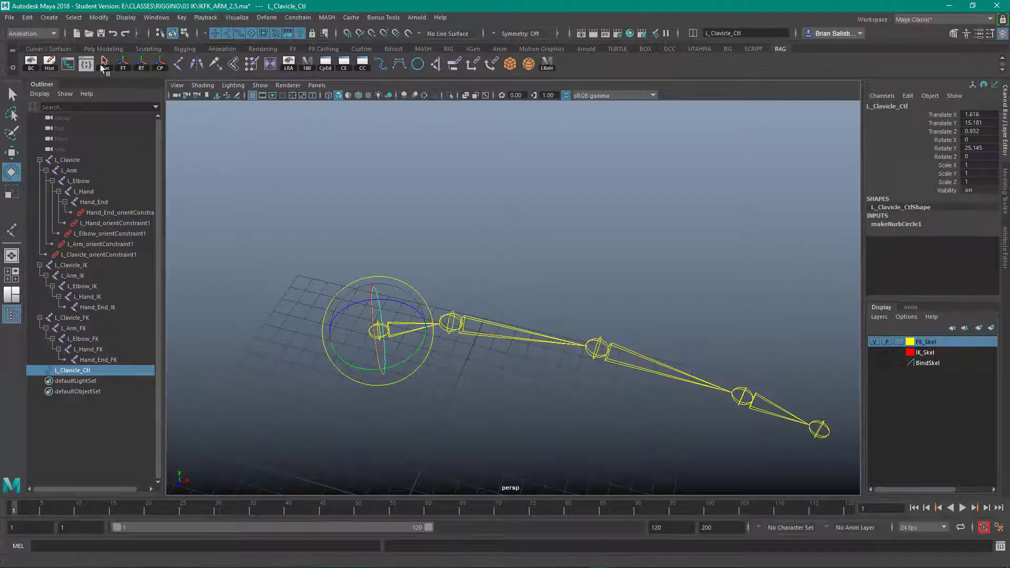
# Step: Apply Freeze Transformations to L_Clavicle_Ctl, zeroing its translate and rotate
pyautogui.click(121, 63)
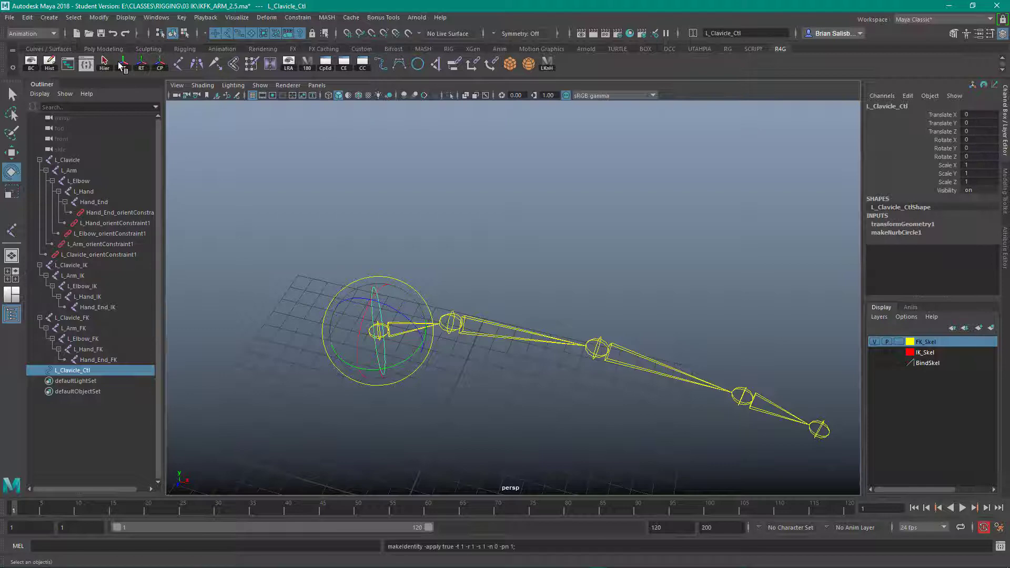
pyautogui.keyDown('alt'); pyautogui.moveTo(451, 264); pyautogui.dragTo(402, 213); pyautogui.keyUp('alt')
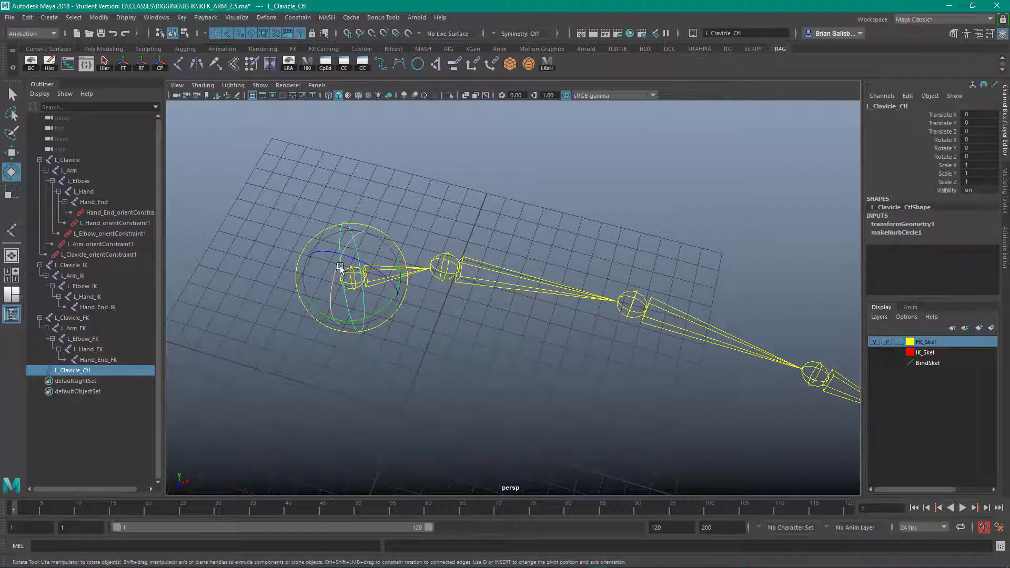
# Step: Reselect L_Clavicle_Ctl and undo its Freeze Transformations
pyautogui.click(440, 209)
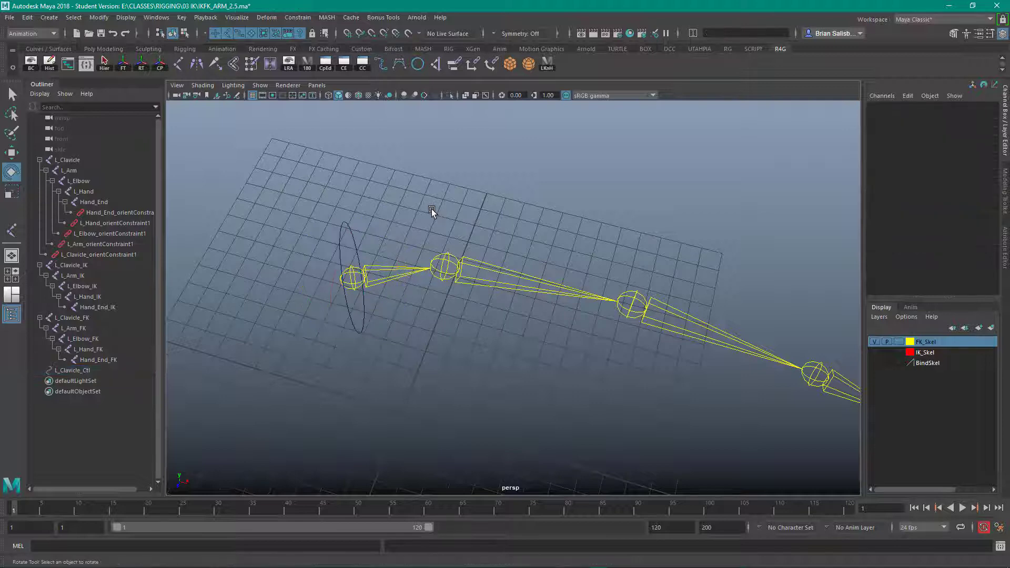
pyautogui.moveTo(292, 158); pyautogui.dragTo(384, 244)
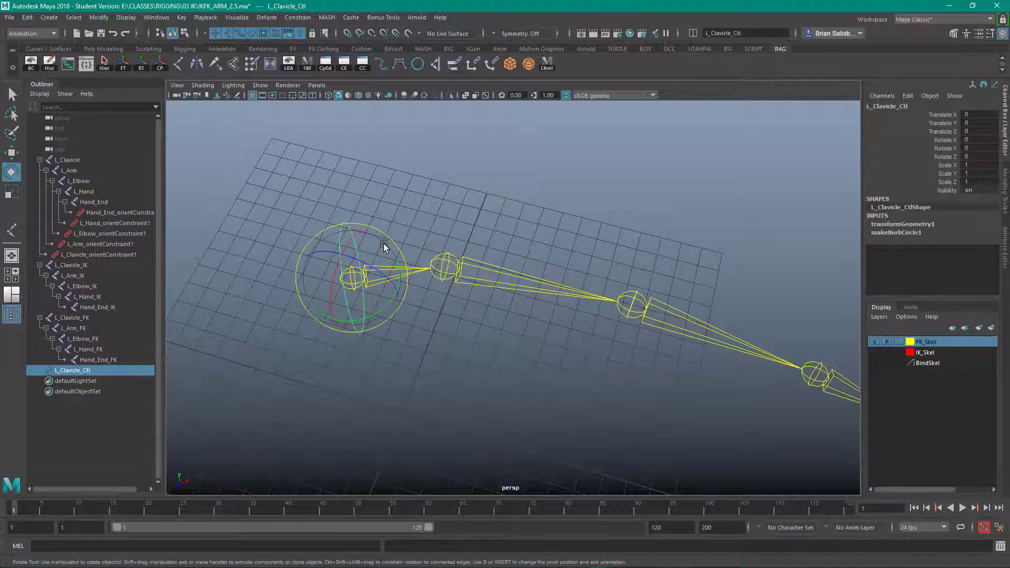
pyautogui.hotkey('ctrl', 'z')
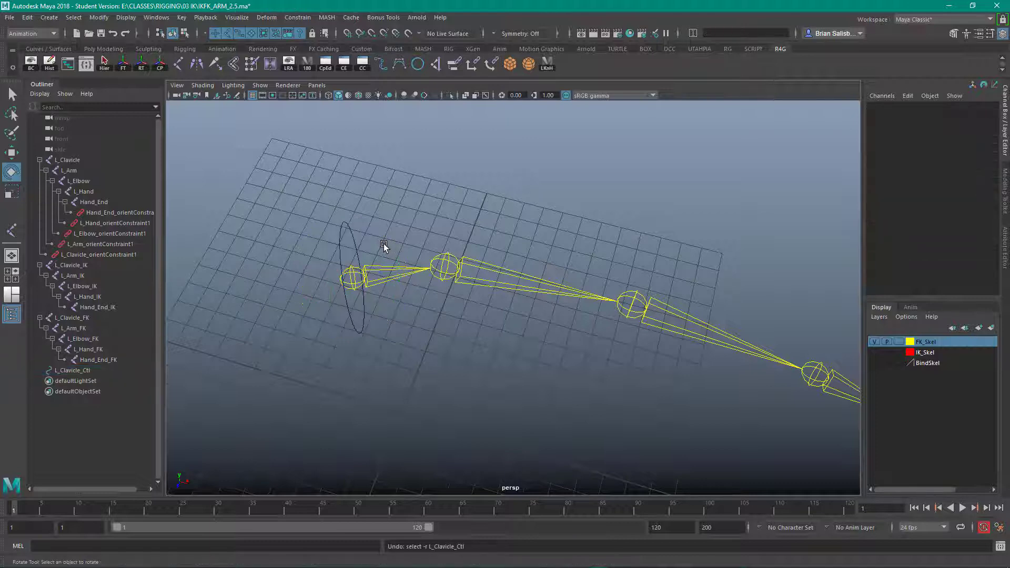
pyautogui.moveTo(339, 213); pyautogui.dragTo(383, 244)
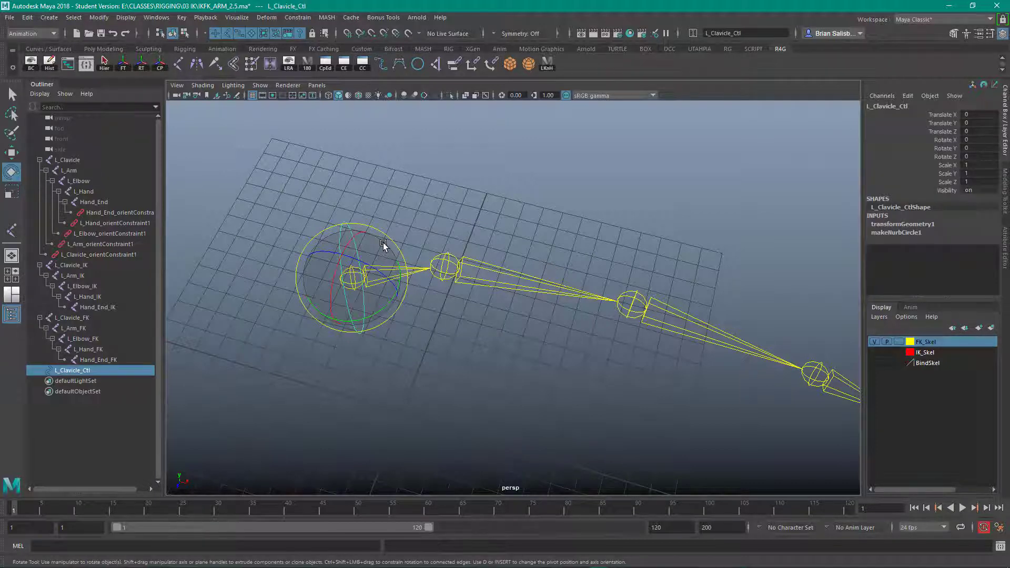
pyautogui.hotkey('ctrl', 'z')
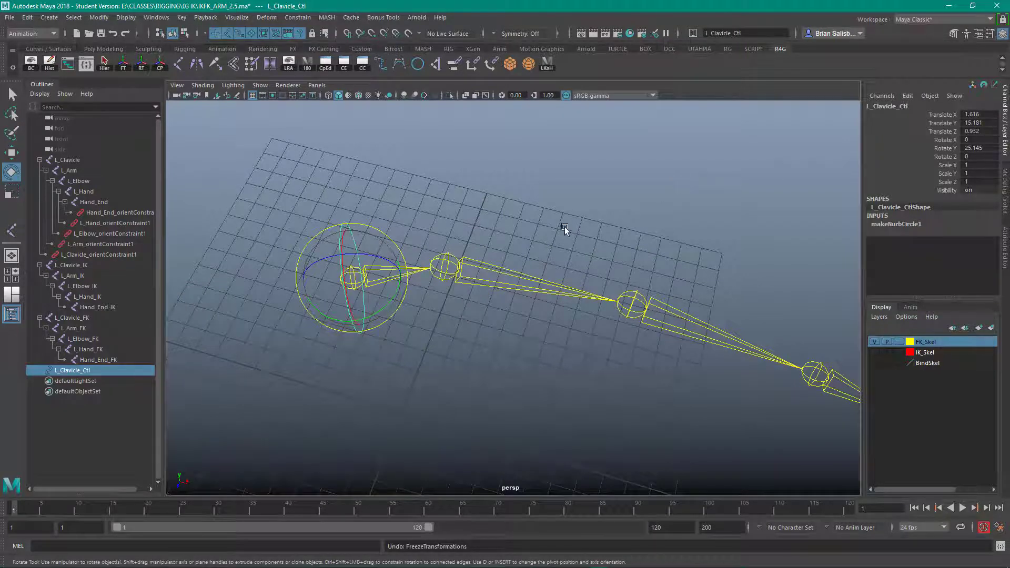
# Step: Deselect the control and reframe the view close on the clavicle circle
pyautogui.keyDown('alt'); pyautogui.moveTo(563, 224); pyautogui.dragTo(573, 210); pyautogui.keyUp('alt')
pyautogui.keyDown('alt'); pyautogui.moveTo(573, 210); pyautogui.dragTo(532, 192, button='right'); pyautogui.keyUp('alt')
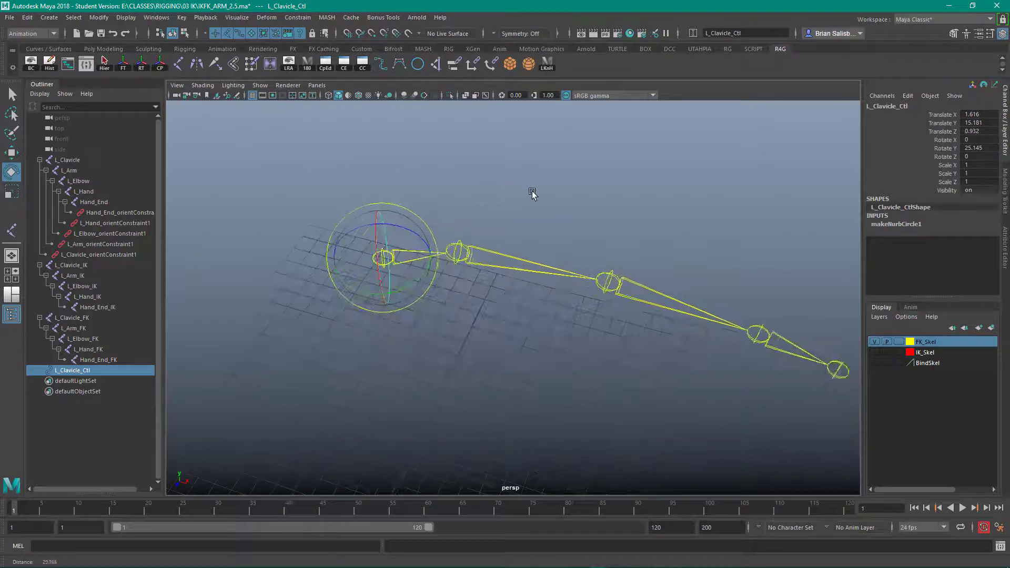
pyautogui.click(489, 319)
pyautogui.keyDown('alt'); pyautogui.moveTo(489, 319); pyautogui.dragTo(463, 353); pyautogui.keyUp('alt')
pyautogui.keyDown('alt'); pyautogui.moveTo(462, 349); pyautogui.dragTo(425, 345, button='right'); pyautogui.keyUp('alt')
pyautogui.keyDown('alt'); pyautogui.moveTo(424, 345); pyautogui.dragTo(465, 356); pyautogui.keyUp('alt')
pyautogui.keyDown('alt'); pyautogui.moveTo(465, 356); pyautogui.dragTo(437, 320, button='right'); pyautogui.keyUp('alt')
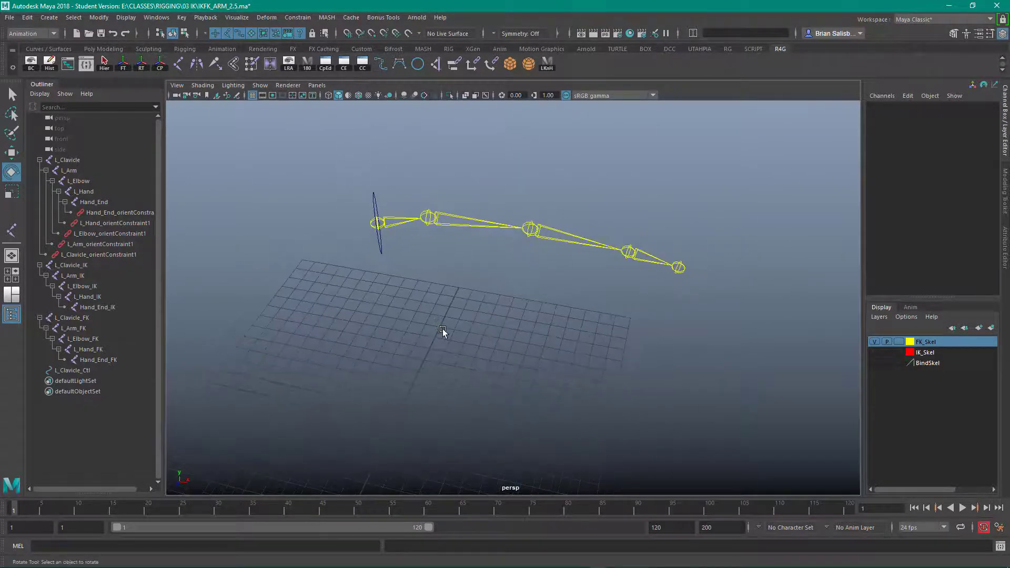
pyautogui.keyDown('alt'); pyautogui.moveTo(443, 329); pyautogui.dragTo(438, 326); pyautogui.keyUp('alt')
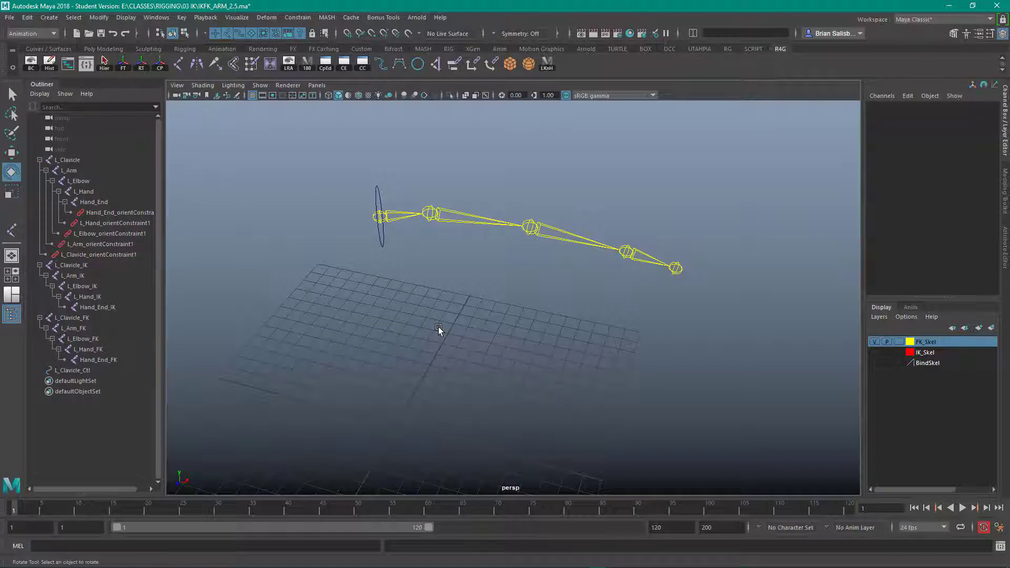
# Step: Create an empty group with Ctrl+G and rename null1 to L_Clavicle_Null
pyautogui.hotkey('ctrl', 'g')
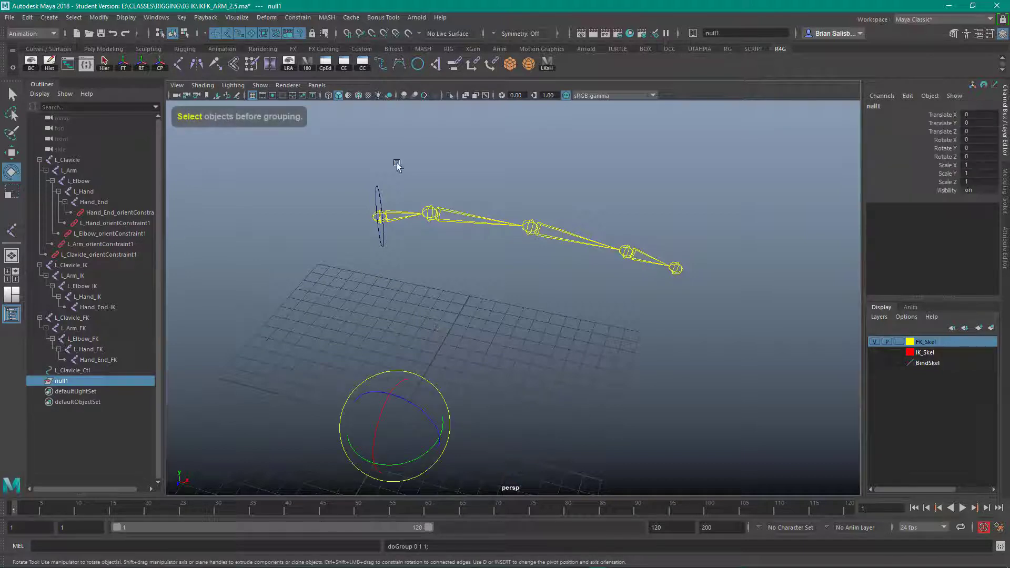
pyautogui.click(49, 18)
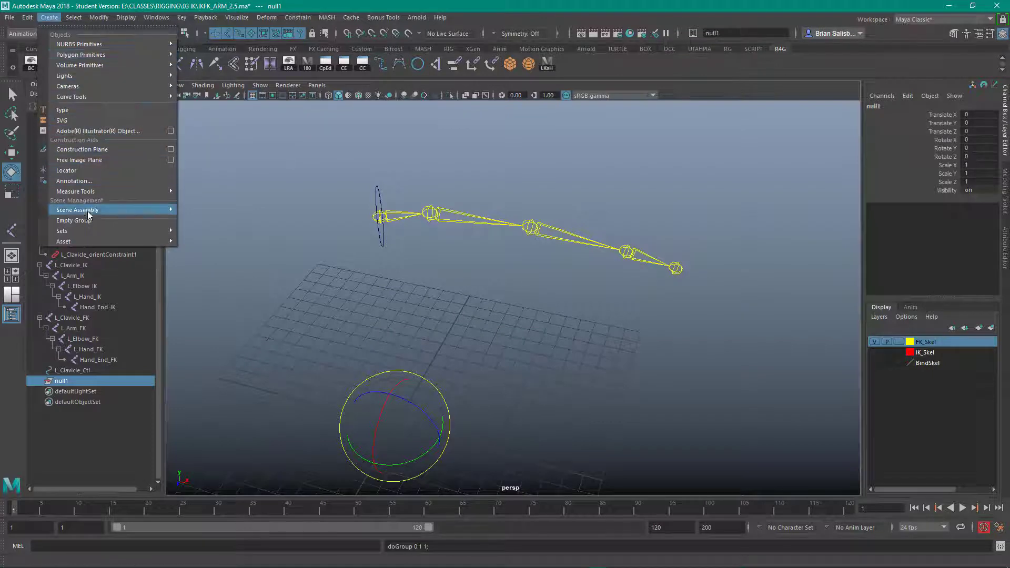
pyautogui.click(244, 166)
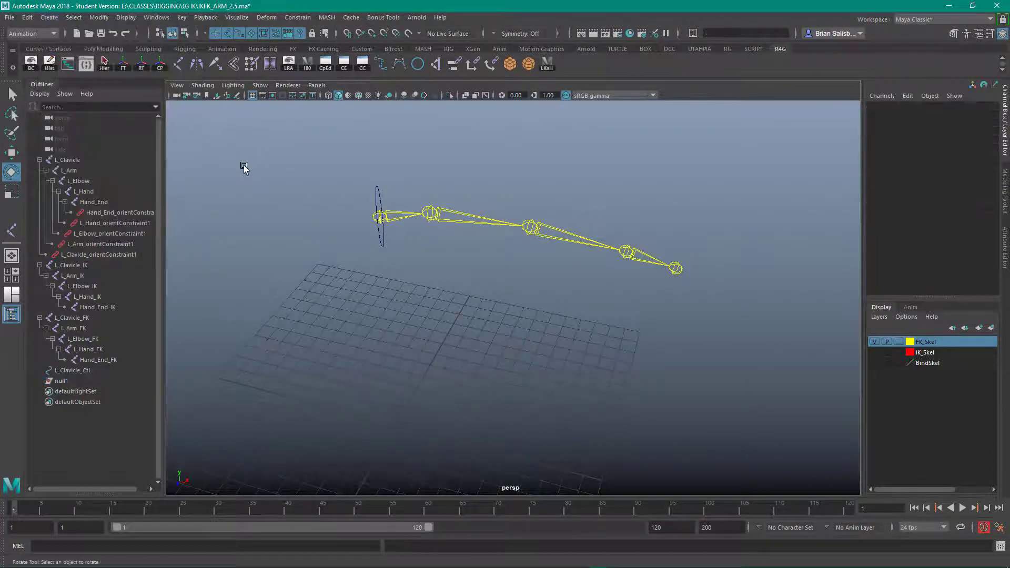
pyautogui.doubleClick(63, 382)
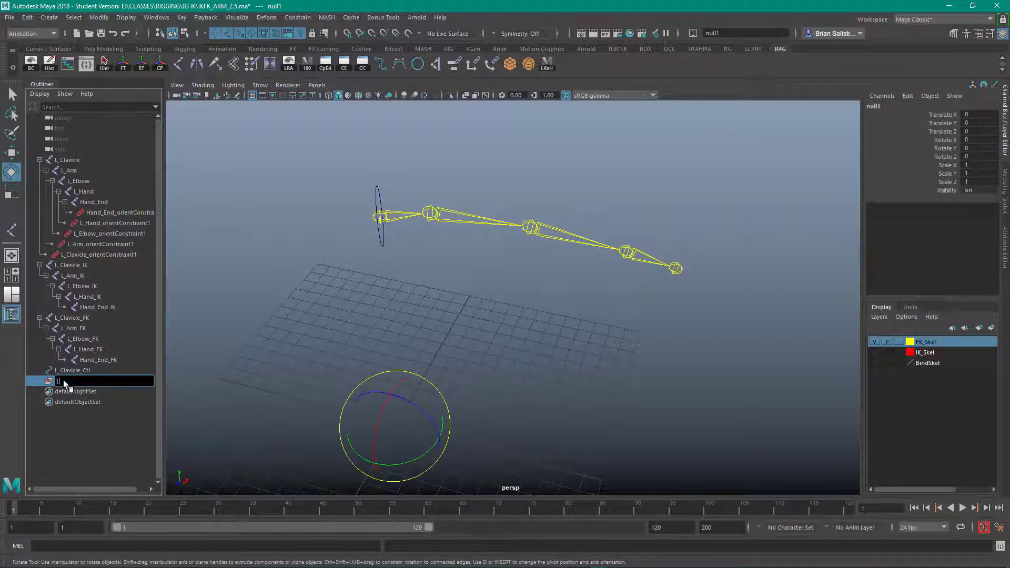
pyautogui.write('L_Clavicle_Null')
pyautogui.press('Return')
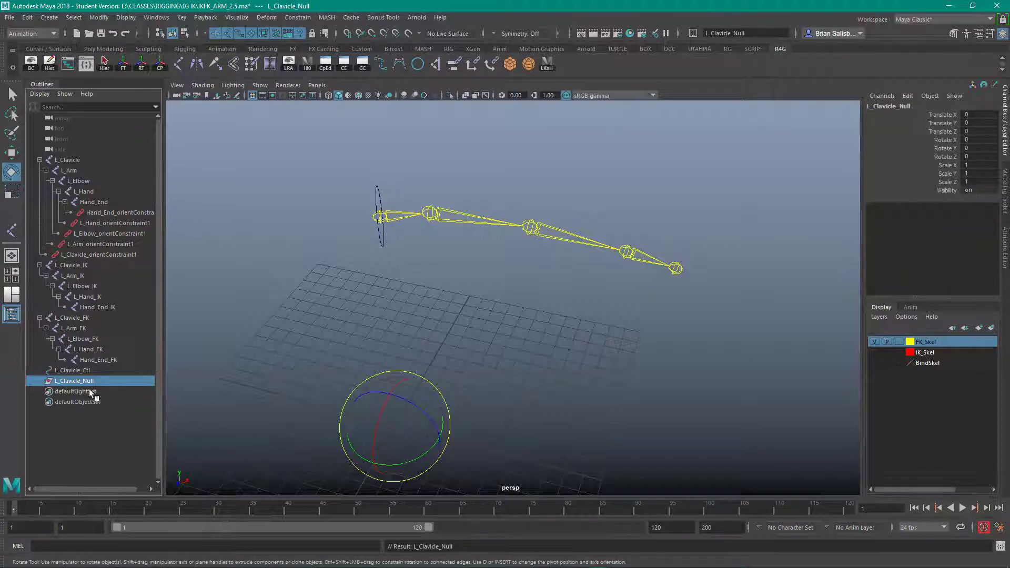
# Step: Snap L_Clavicle_Ctl to L_Clavicle_FK with point and orient constraints, offsets off
pyautogui.click(403, 228)
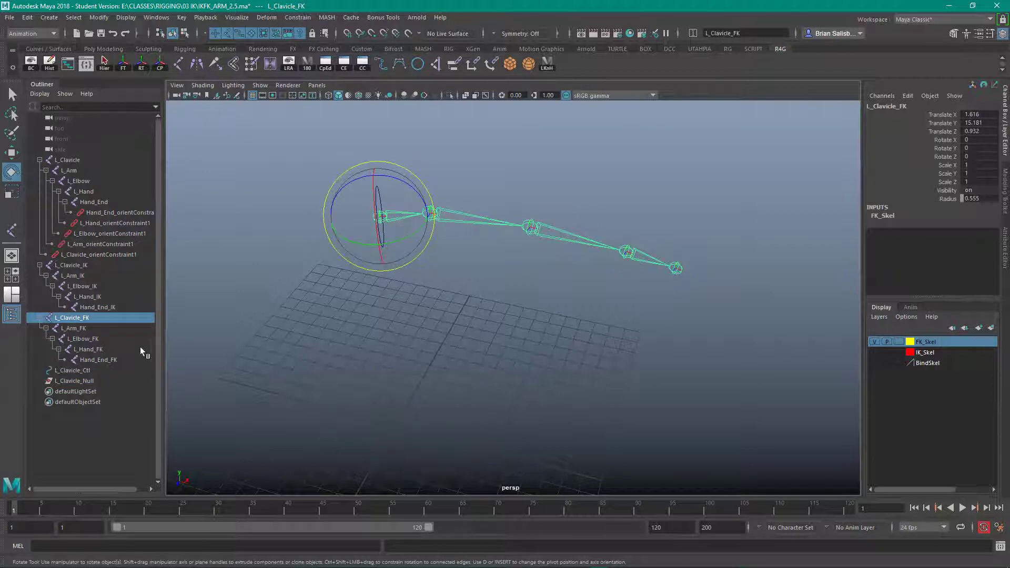
pyautogui.keyDown('ctrl'); pyautogui.click(73, 370); pyautogui.keyUp('ctrl')
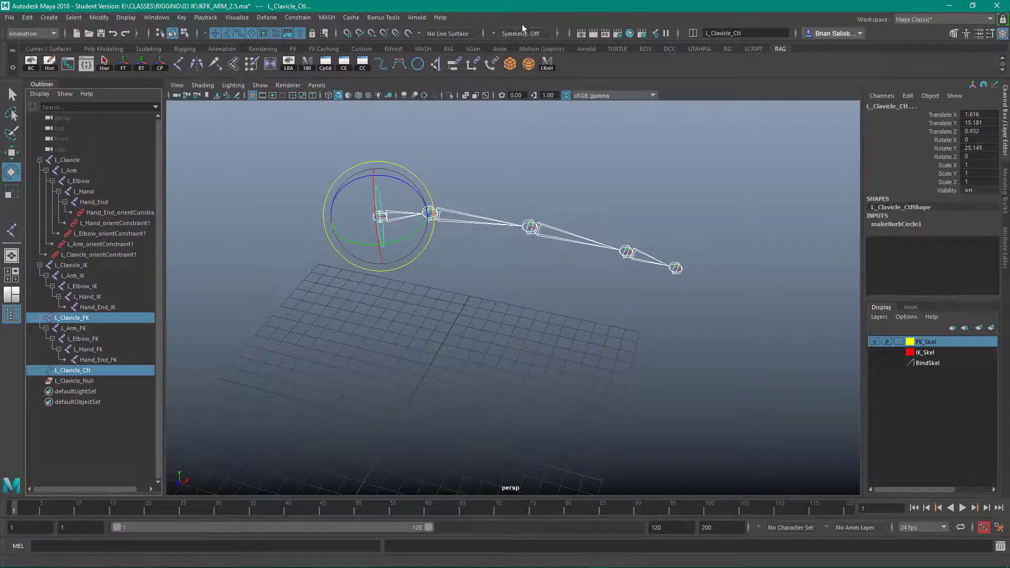
pyautogui.doubleClick(472, 64)
pyautogui.click(221, 238)
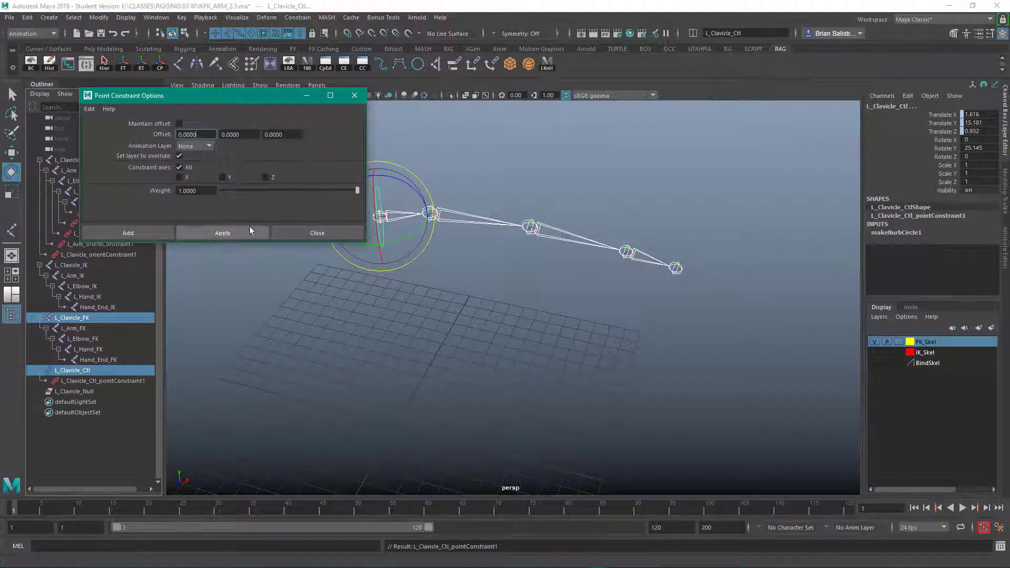
pyautogui.doubleClick(491, 64)
pyautogui.click(241, 275)
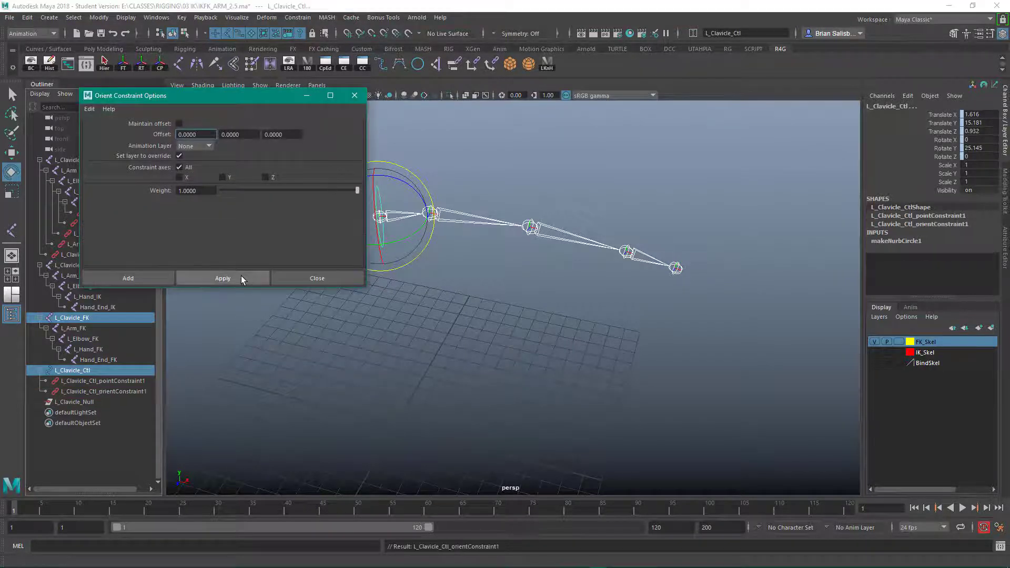
pyautogui.click(321, 279)
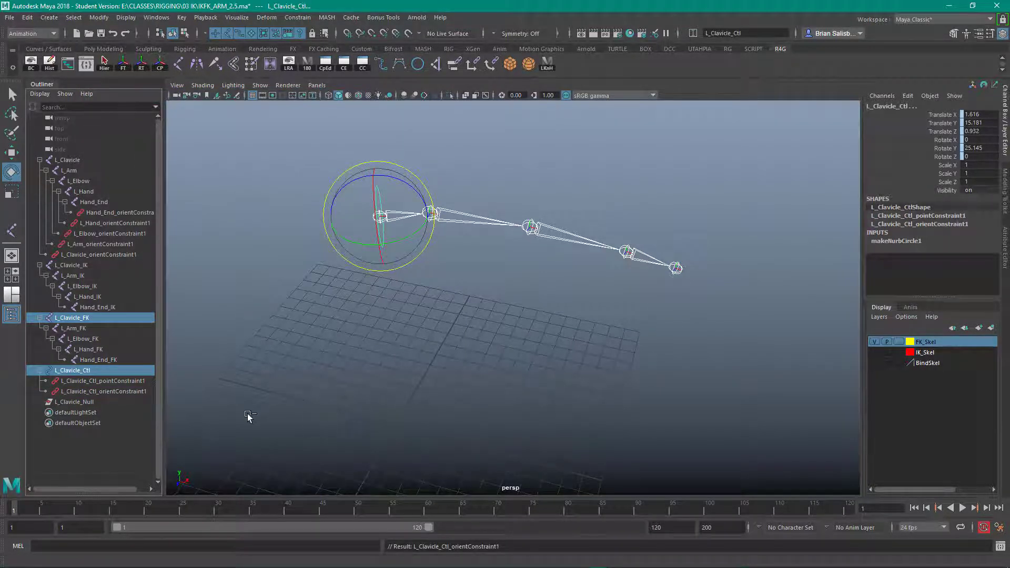
# Step: Delete L_Clavicle_Ctl's temporary point and orient constraints, then reselect the L_Clavicle_FK joint
pyautogui.click(93, 401)
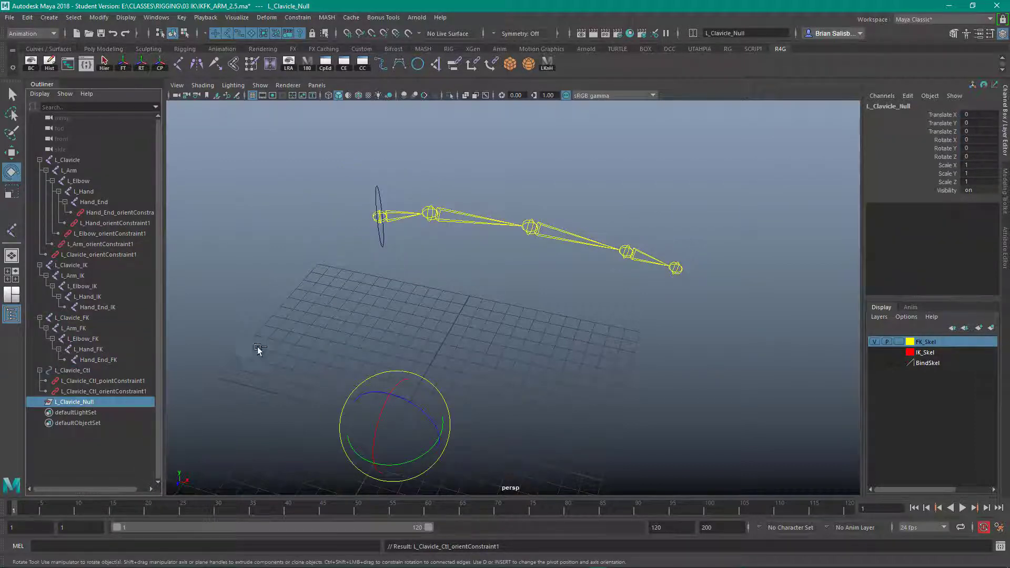
pyautogui.click(107, 381)
pyautogui.press('Delete')
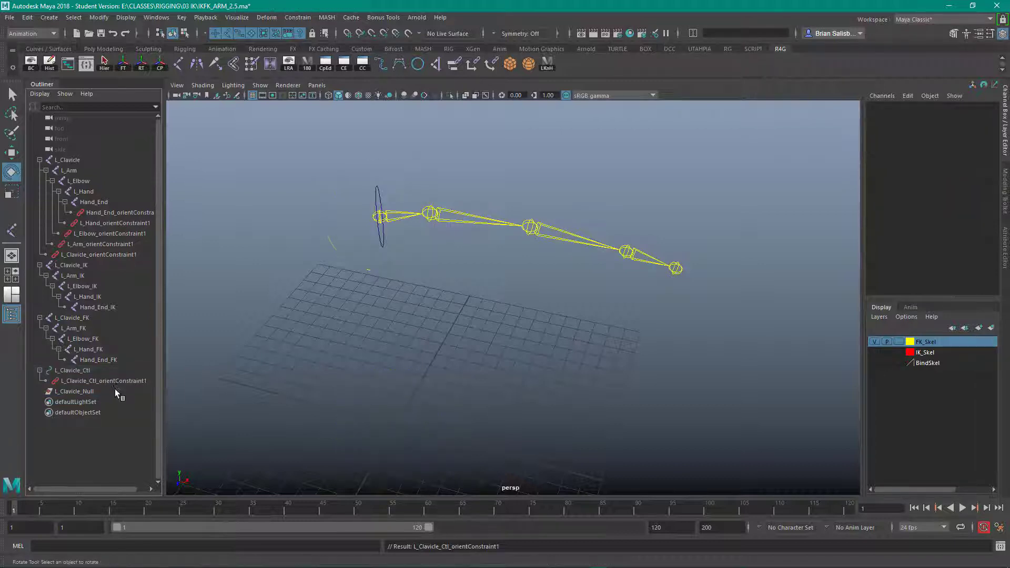
pyautogui.click(115, 381)
pyautogui.press('Delete')
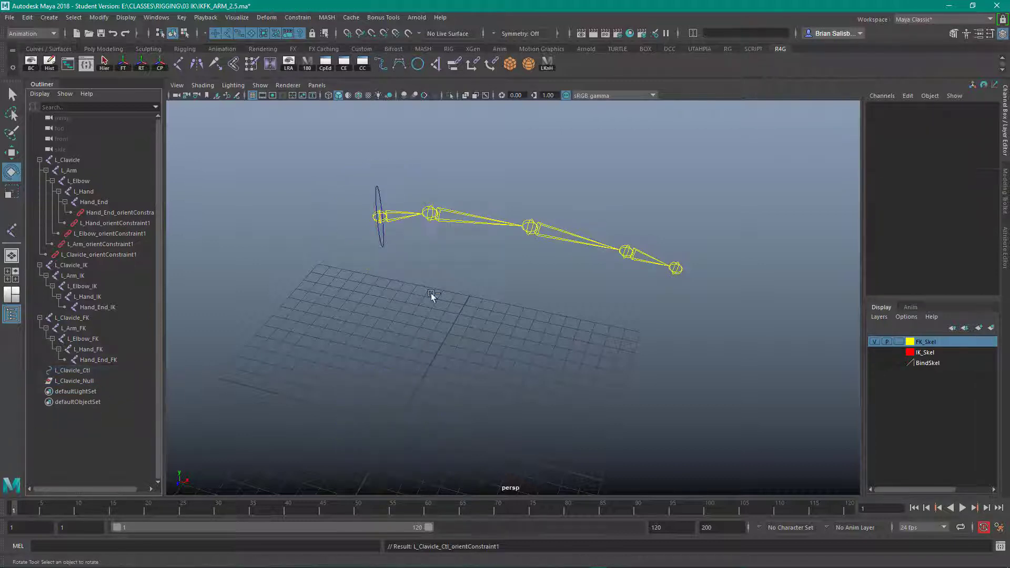
pyautogui.moveTo(402, 198); pyautogui.dragTo(403, 225)
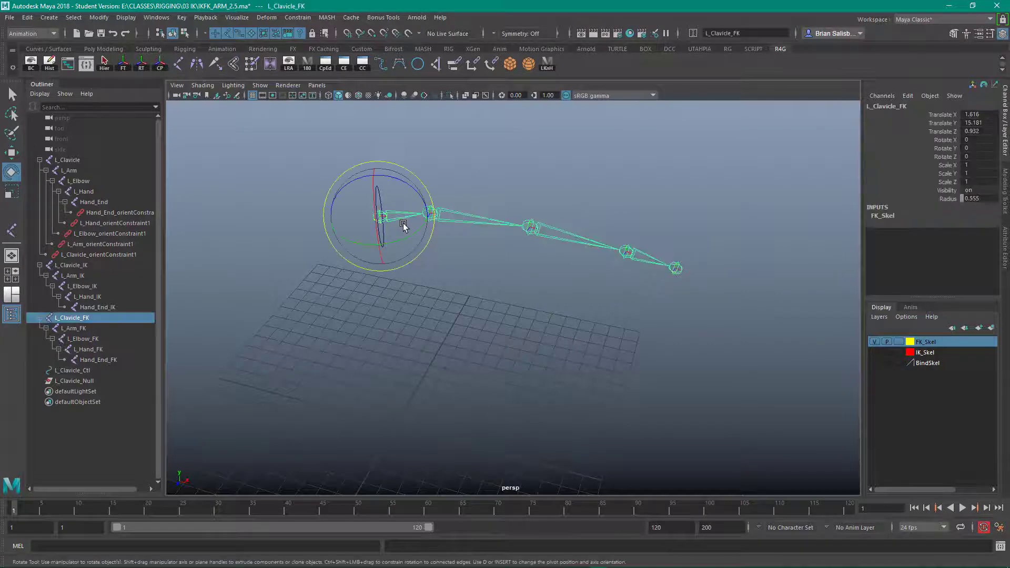
# Step: Point- and orient-constrain L_Clavicle_Null to the L_Clavicle_FK joint
pyautogui.keyDown('ctrl'); pyautogui.click(80, 381); pyautogui.keyUp('ctrl')
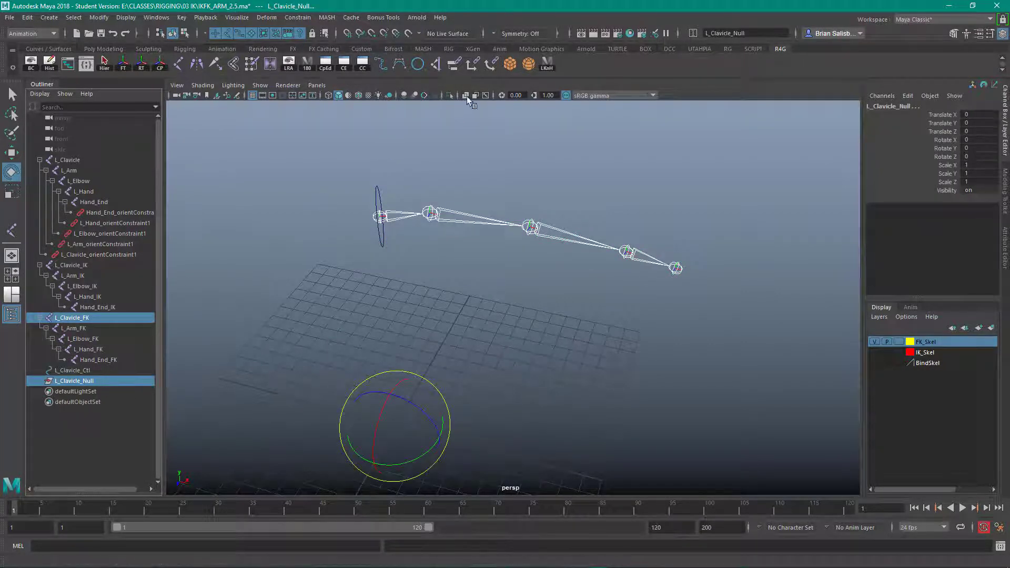
pyautogui.click(298, 17)
pyautogui.click(368, 42)
pyautogui.click(228, 232)
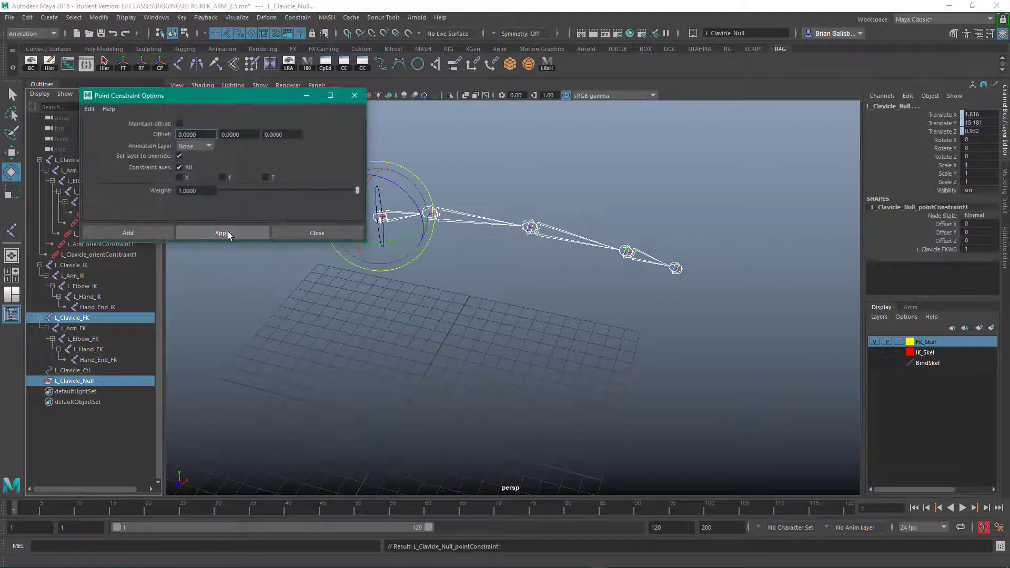
pyautogui.click(489, 64)
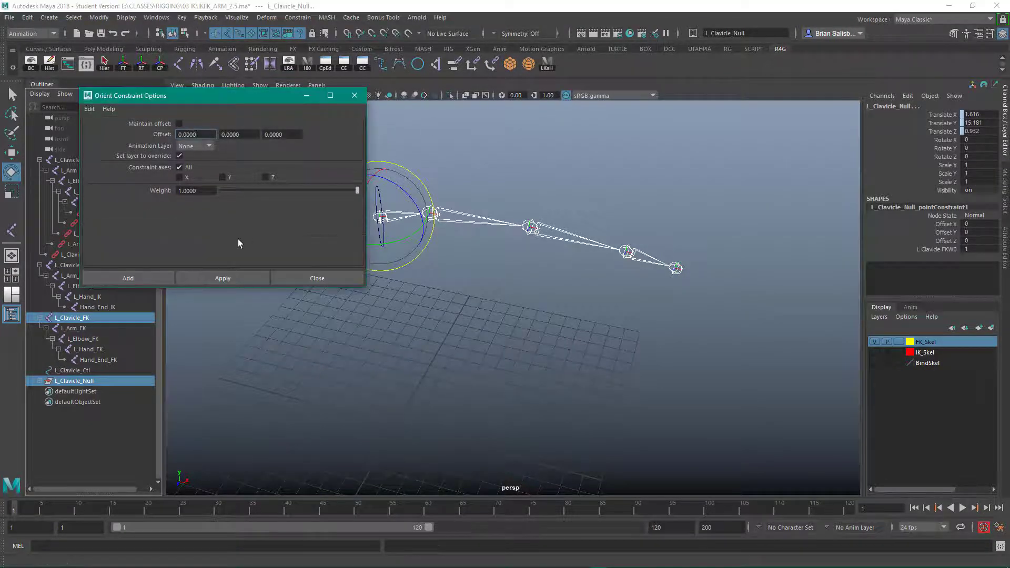
pyautogui.click(236, 278)
pyautogui.click(328, 280)
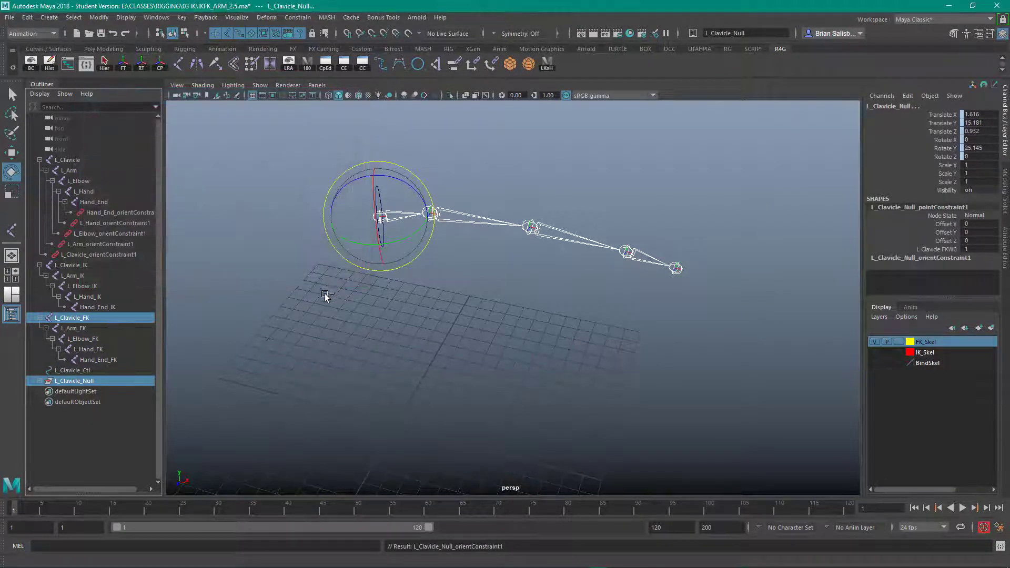
# Step: Delete L_Clavicle_Null's temporary orient and point constraints, leaving rotate Y at 25.145
pyautogui.click(40, 380)
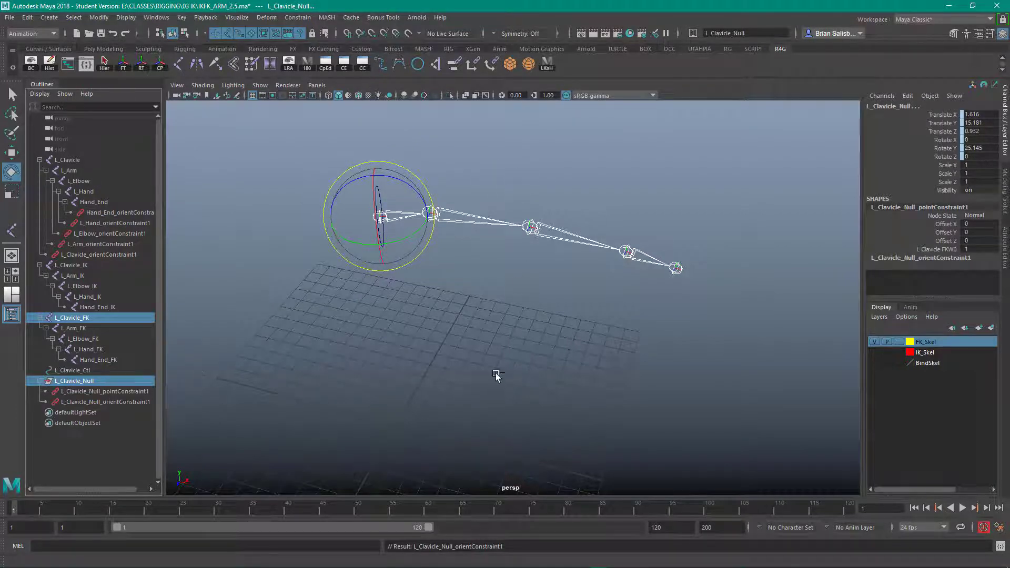
pyautogui.keyDown('alt'); pyautogui.moveTo(494, 371); pyautogui.dragTo(471, 377); pyautogui.keyUp('alt')
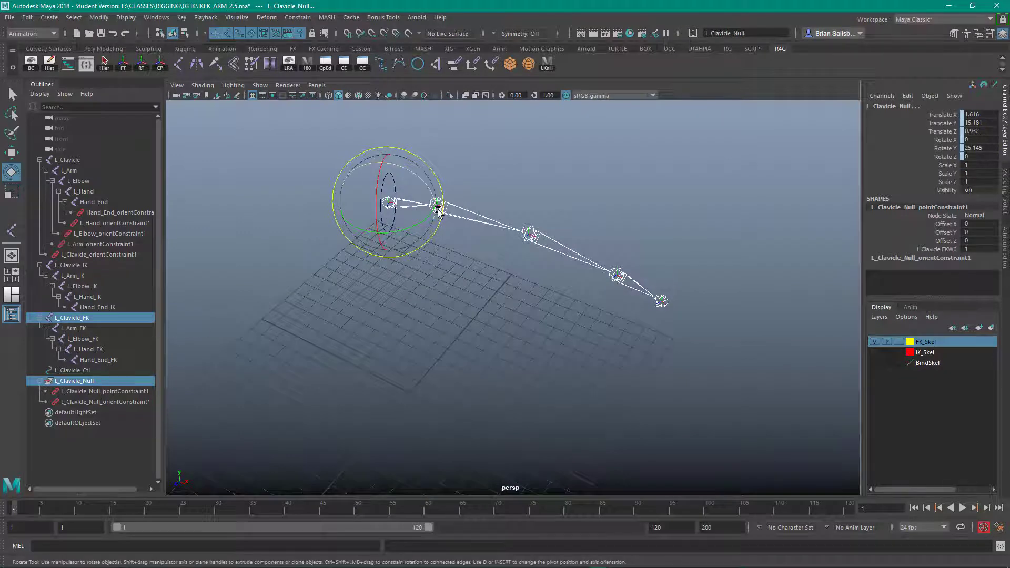
pyautogui.click(122, 396)
pyautogui.press('Delete')
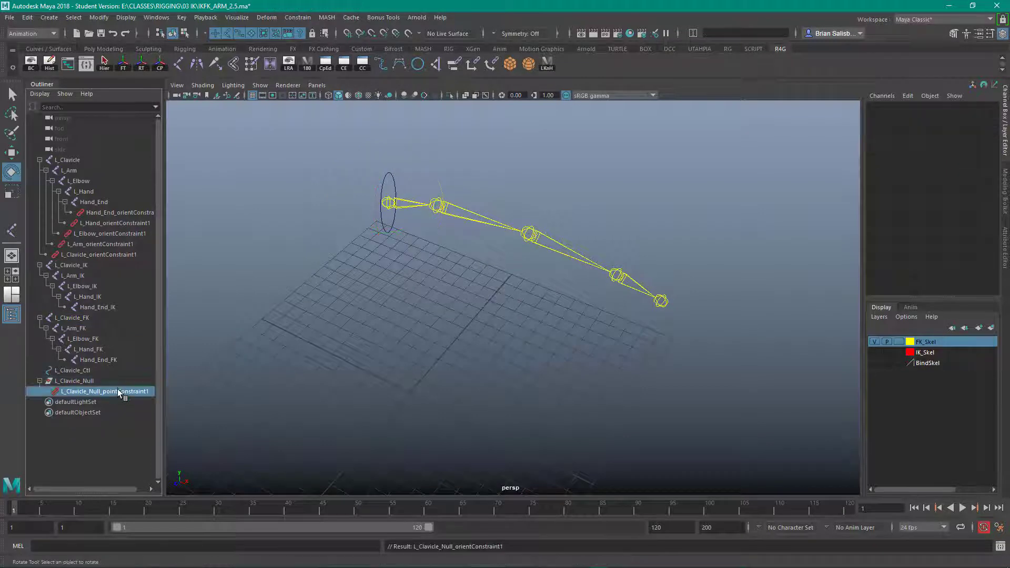
pyautogui.press('Delete')
pyautogui.click(93, 382)
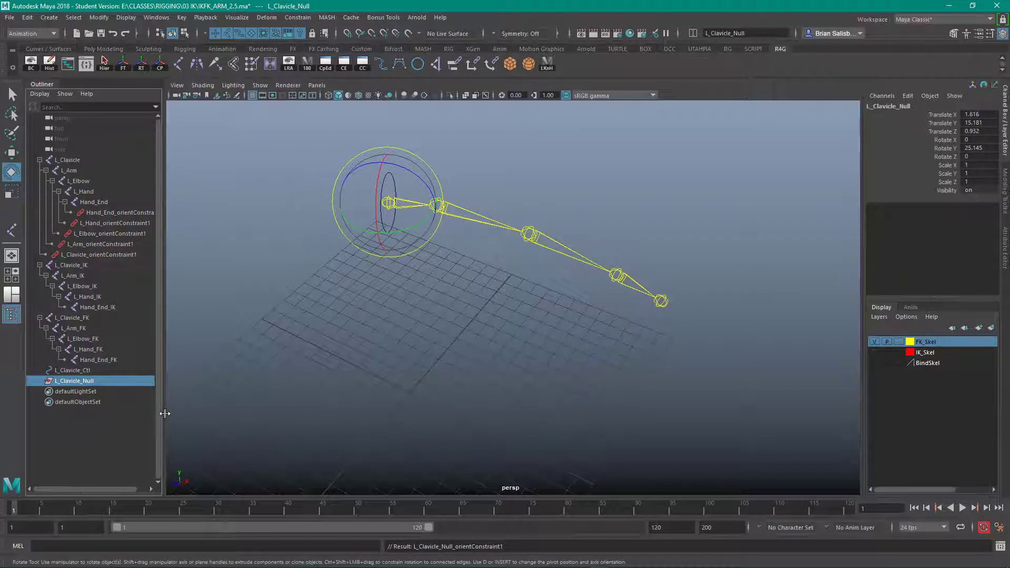
# Step: Parent L_Clavicle_Ctl under L_Clavicle_Null in the Outliner
pyautogui.click(78, 371)
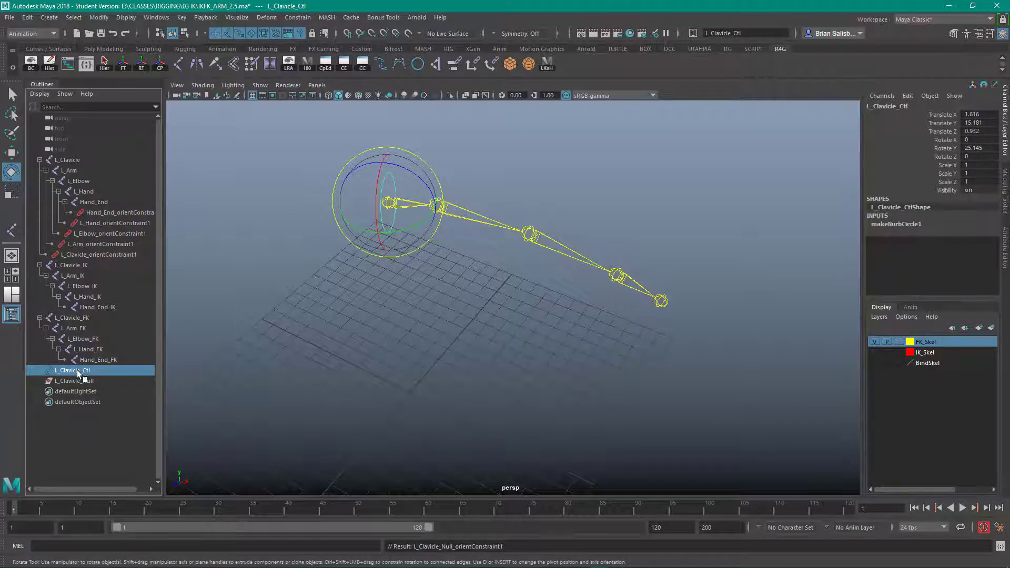
pyautogui.moveTo(77, 372); pyautogui.dragTo(78, 384, button='middle')
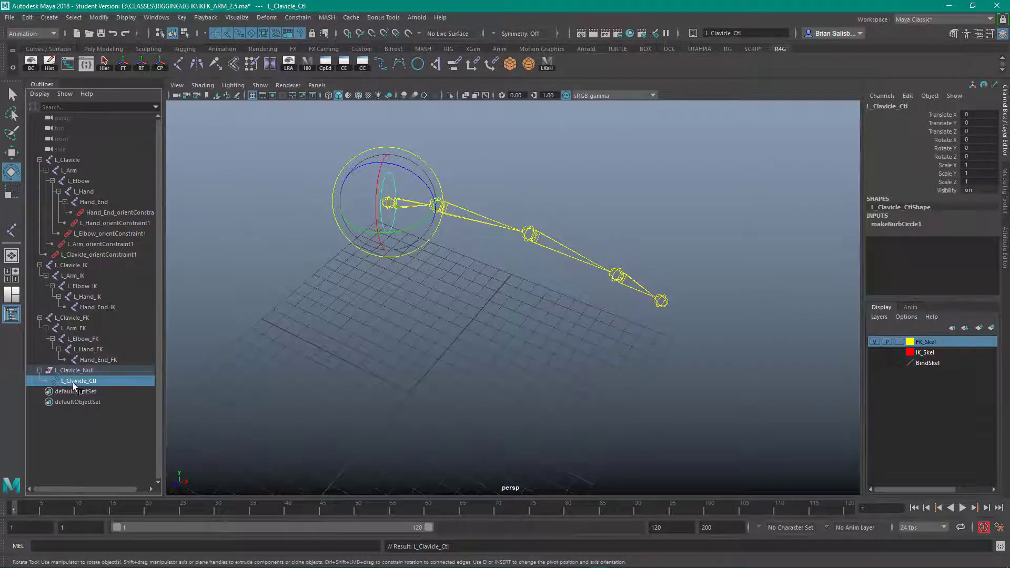
pyautogui.click(65, 369)
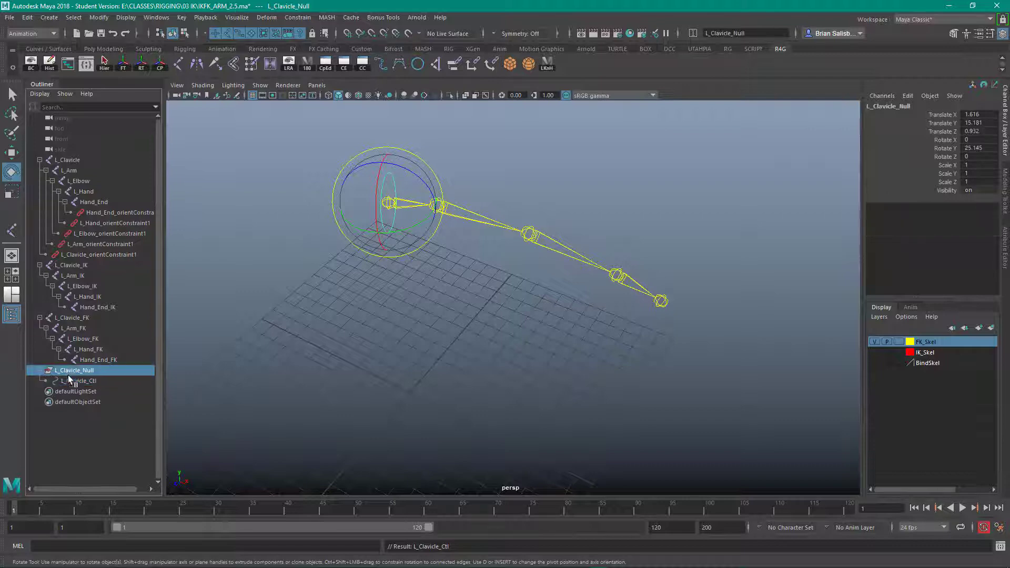
pyautogui.click(71, 381)
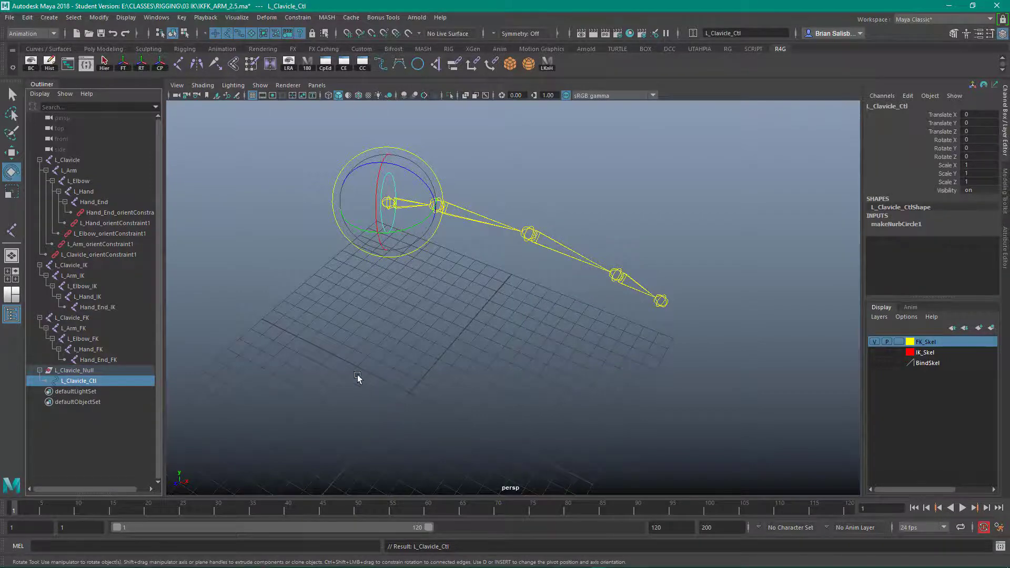
pyautogui.keyDown('alt'); pyautogui.moveTo(350, 367); pyautogui.dragTo(501, 391); pyautogui.keyUp('alt')
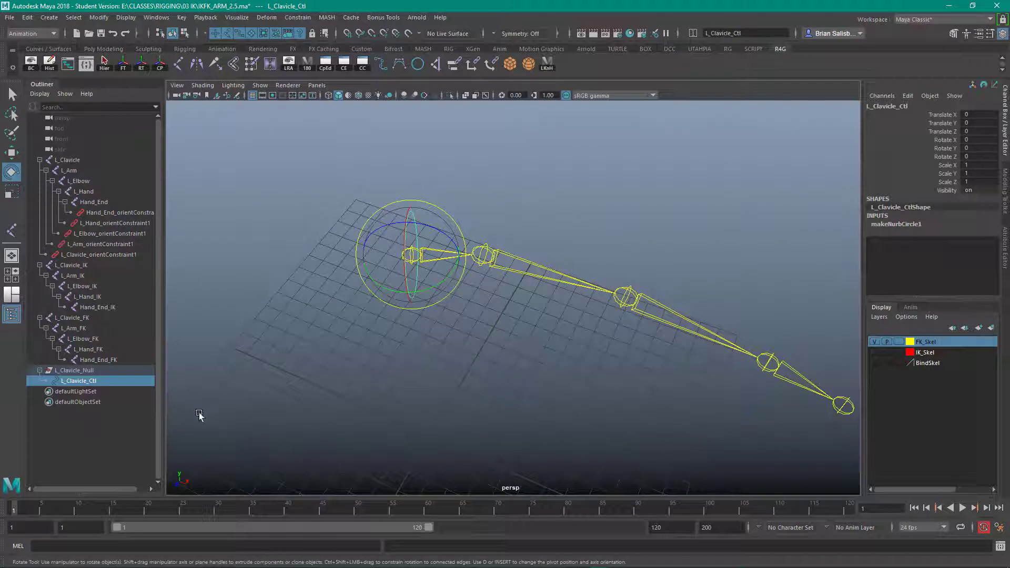
# Step: Freeze L_Clavicle_Ctl's transformations so translate and rotate read 0
pyautogui.click(78, 371)
pyautogui.click(79, 381)
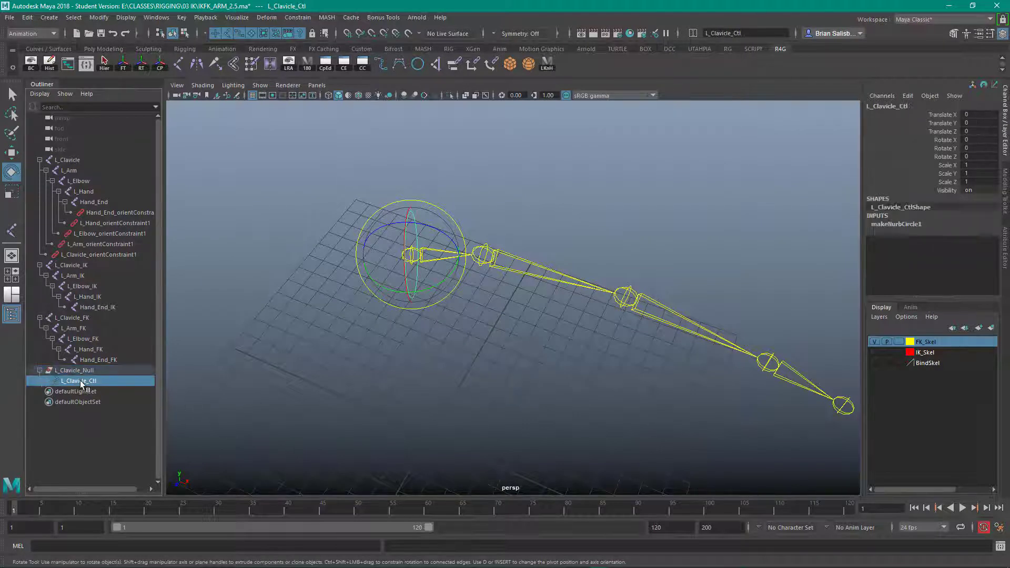
pyautogui.click(121, 64)
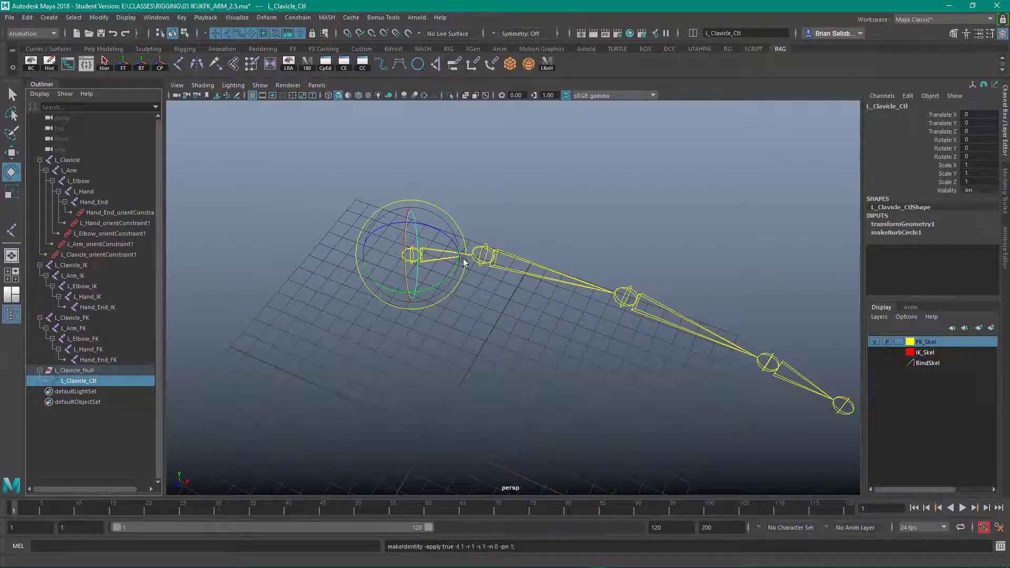
pyautogui.keyDown('alt'); pyautogui.moveTo(482, 307); pyautogui.dragTo(457, 347); pyautogui.keyUp('alt')
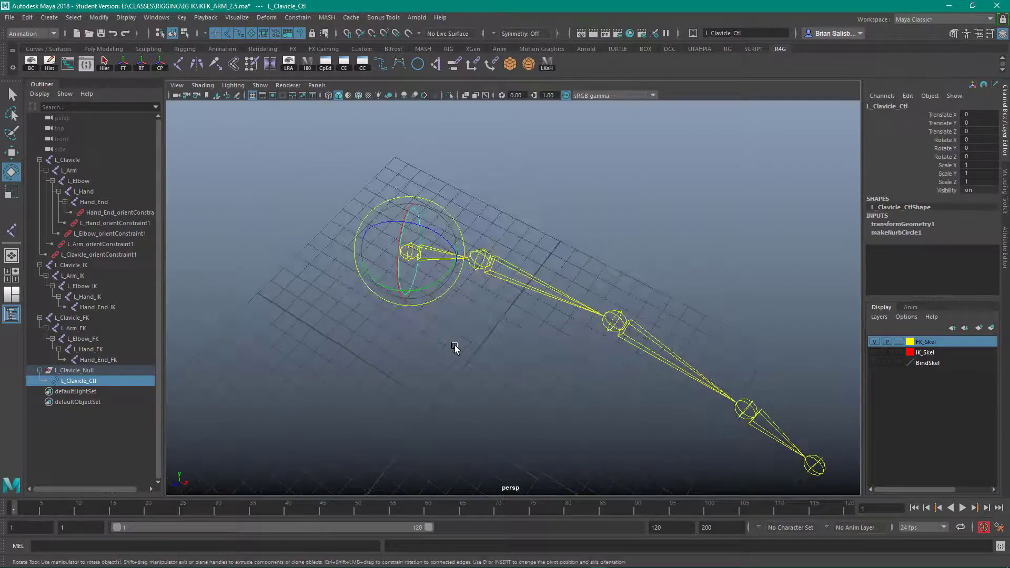
pyautogui.click(85, 370)
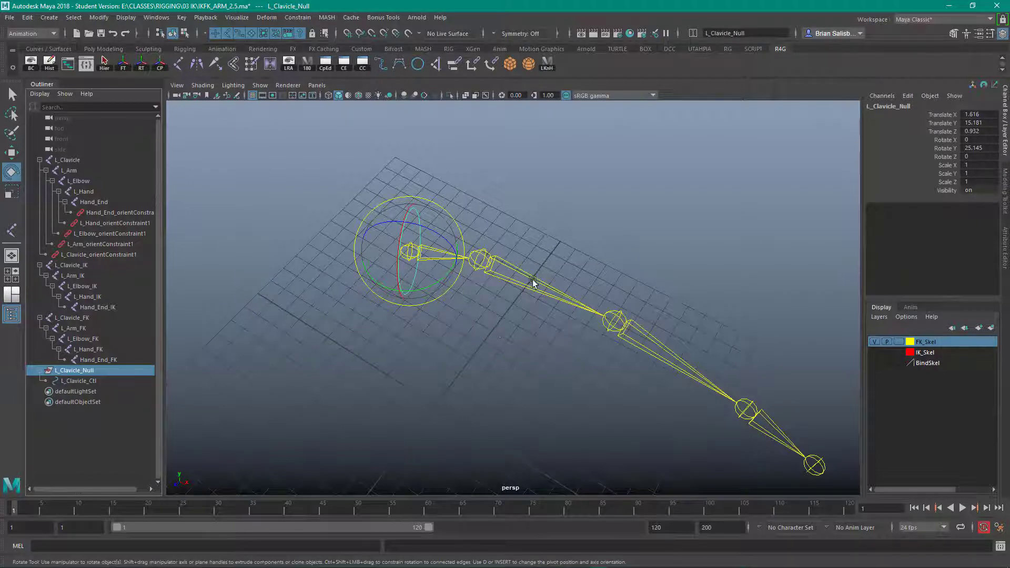
pyautogui.keyDown('alt'); pyautogui.moveTo(480, 416); pyautogui.dragTo(489, 380); pyautogui.keyUp('alt')
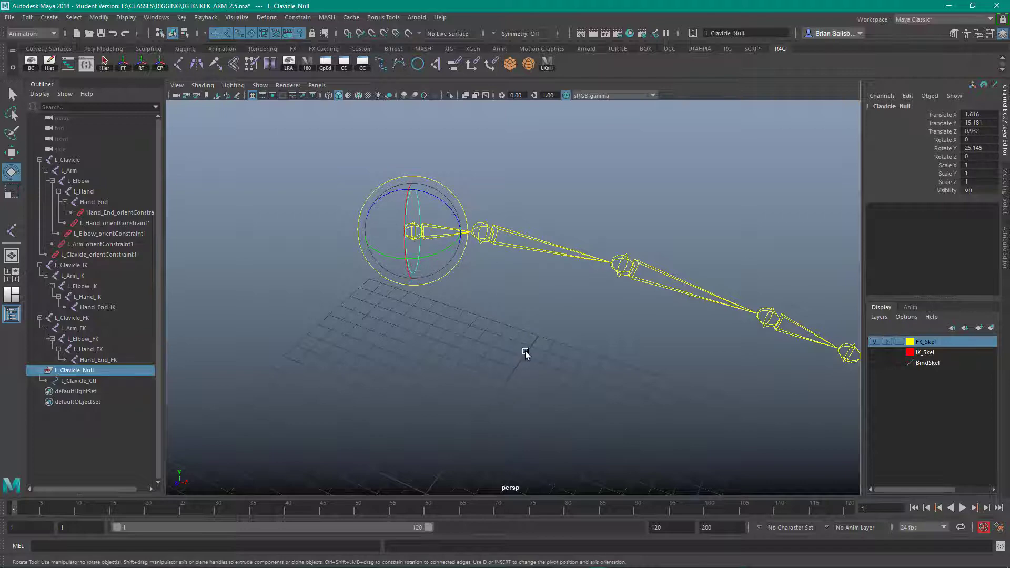
pyautogui.keyDown('alt'); pyautogui.moveTo(526, 353); pyautogui.dragTo(361, 350); pyautogui.keyUp('alt')
# Step: Create a new NURBS circle for the arm control
pyautogui.doubleClick(419, 65)
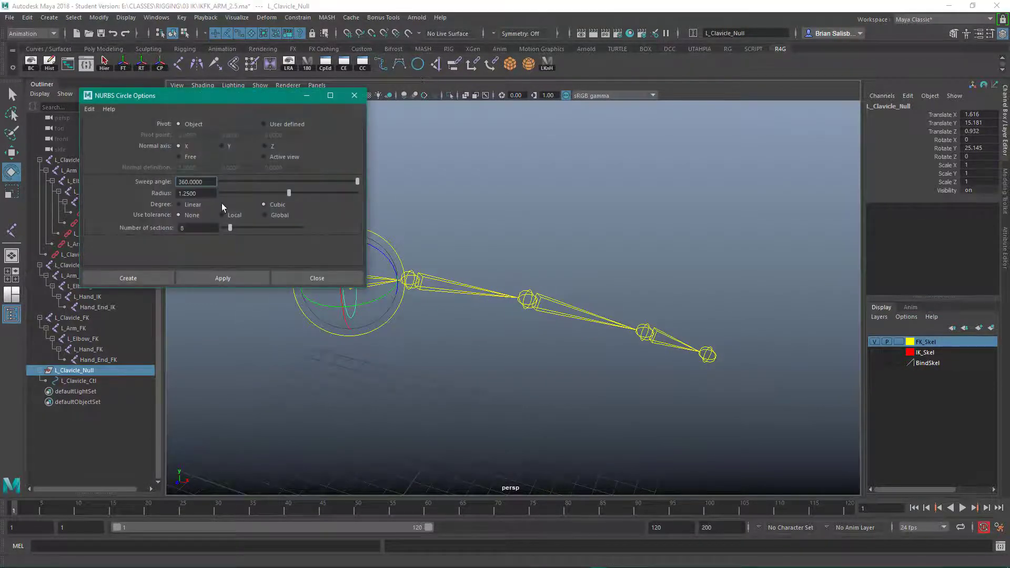
pyautogui.click(227, 279)
pyautogui.click(317, 275)
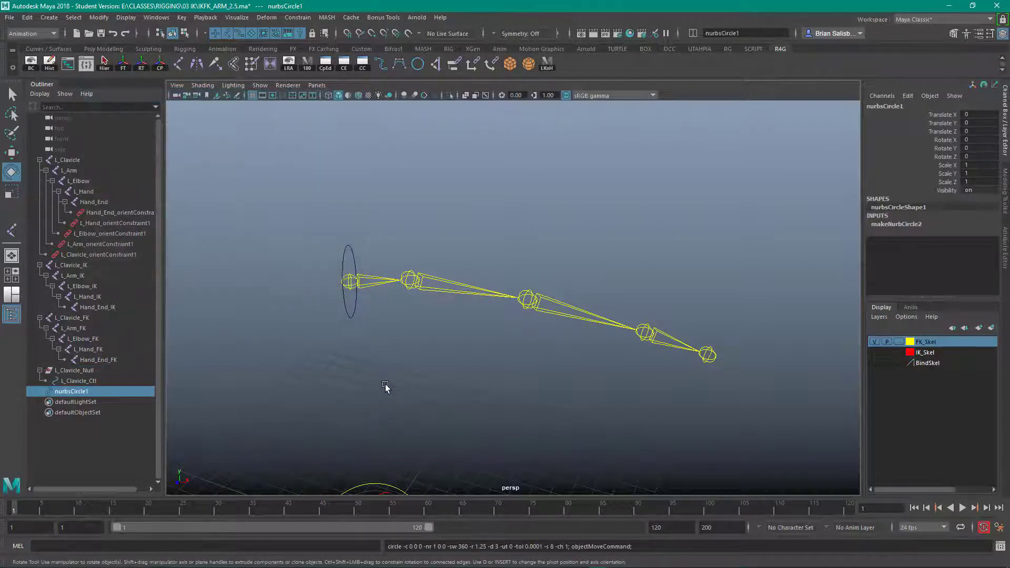
pyautogui.moveTo(387, 377)
pyautogui.keyDown('alt'); pyautogui.mouseDown()
pyautogui.moveTo(361, 255)
pyautogui.moveTo(317, 311)
pyautogui.moveTo(399, 348)
pyautogui.moveTo(375, 374)
pyautogui.mouseUp(); pyautogui.keyUp('alt')
# Step: Rename nurbsCircle1 to L_Arm_Ctl
pyautogui.doubleClick(77, 392)
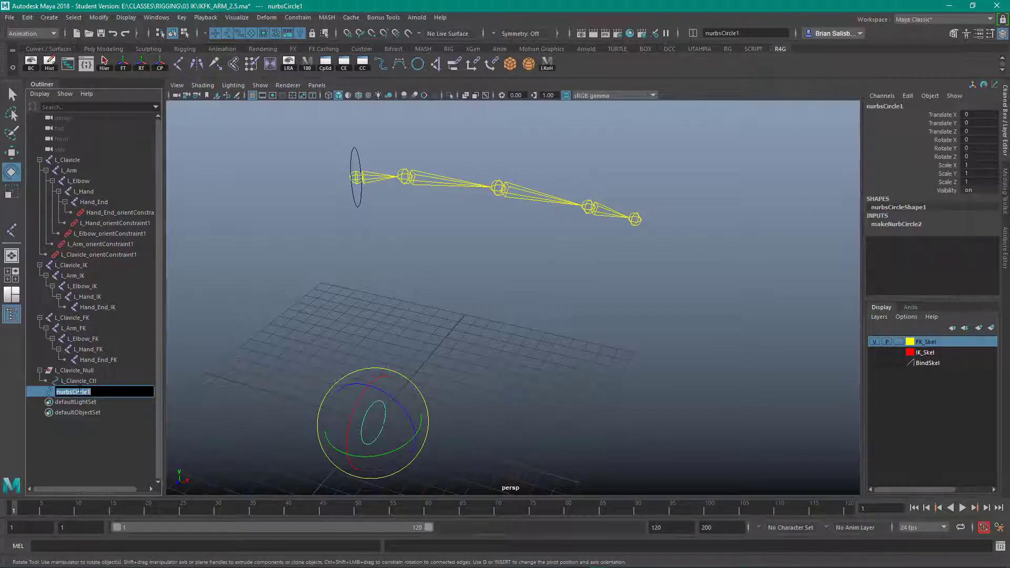
pyautogui.write('L')
pyautogui.write('_Arm_Ctl')
pyautogui.press('Return')
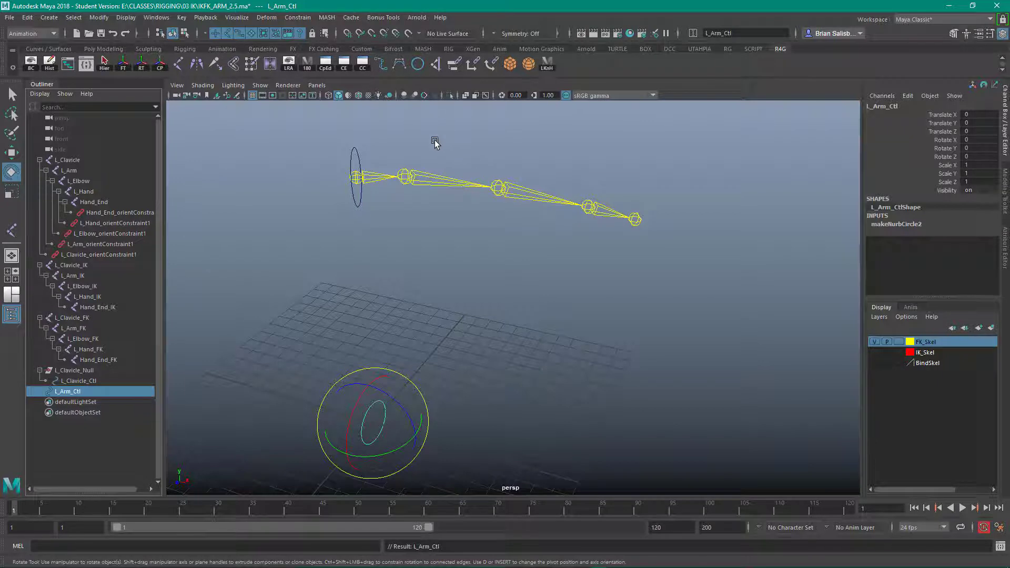
# Step: Point- and orient-constrain L_Arm_Ctl to the L_Arm_FK shoulder joint
pyautogui.click(438, 192)
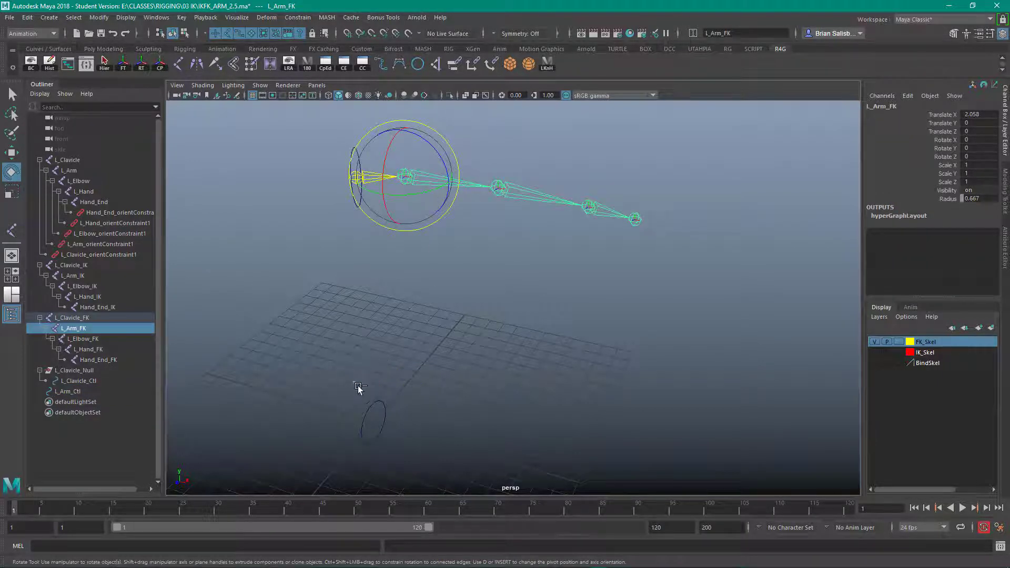
pyautogui.click(75, 393)
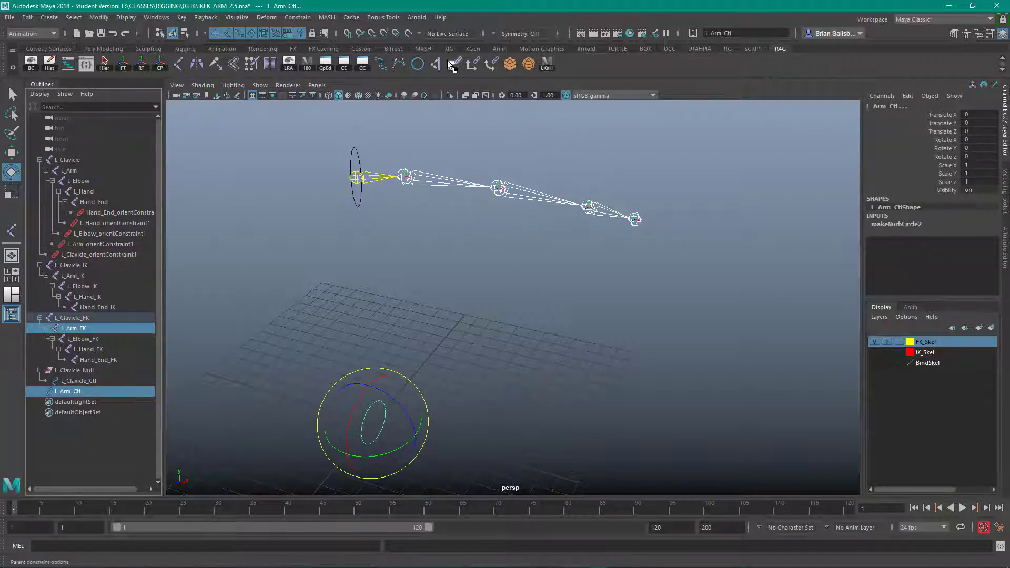
pyautogui.doubleClick(469, 65)
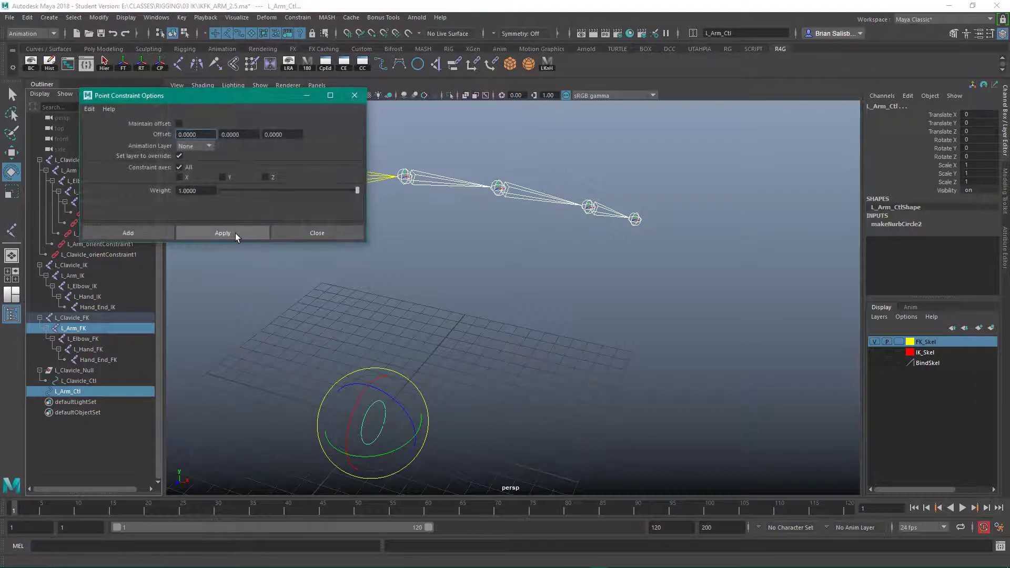
pyautogui.click(235, 233)
pyautogui.doubleClick(492, 65)
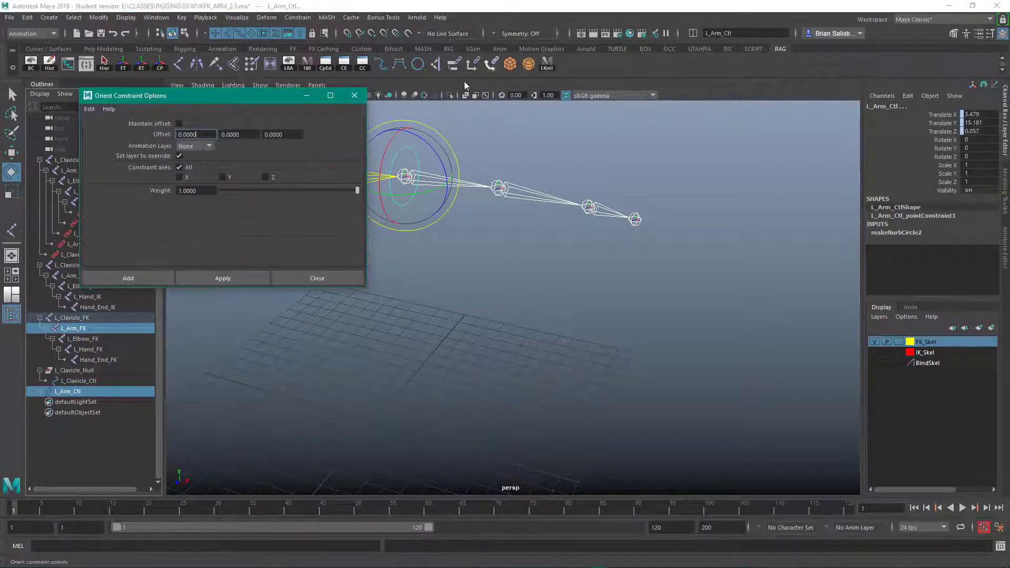
pyautogui.click(225, 279)
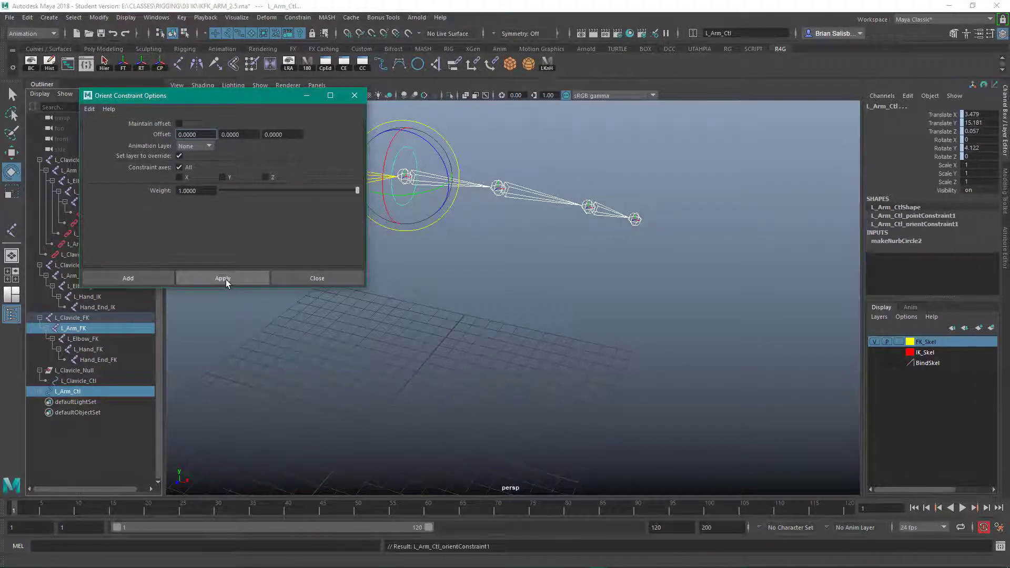
pyautogui.click(321, 277)
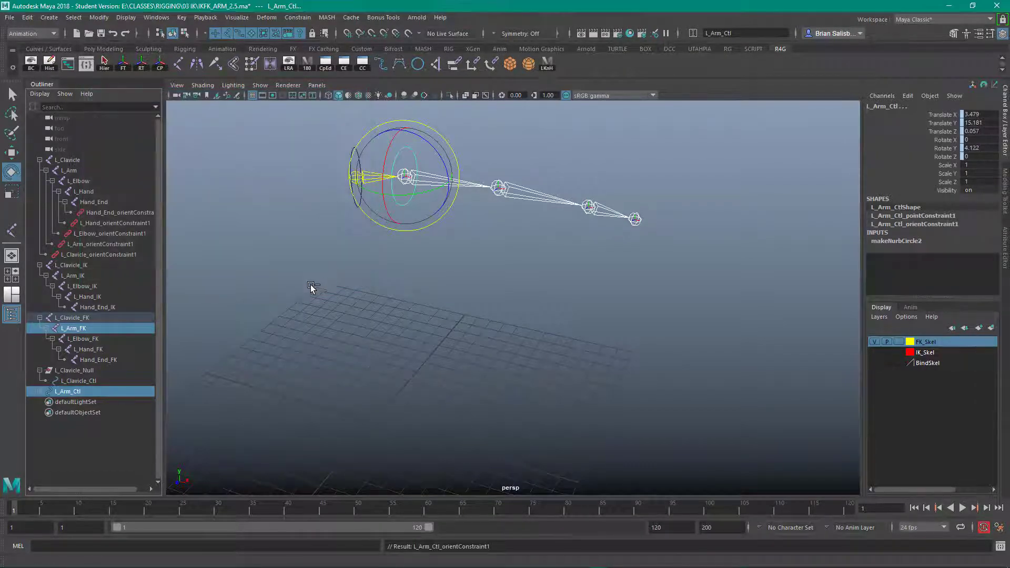
# Step: Select L_Arm_Ctl's point and orient constraints in the Outliner
pyautogui.click(39, 391)
pyautogui.click(111, 404)
pyautogui.keyDown('shift'); pyautogui.click(109, 412); pyautogui.keyUp('shift')
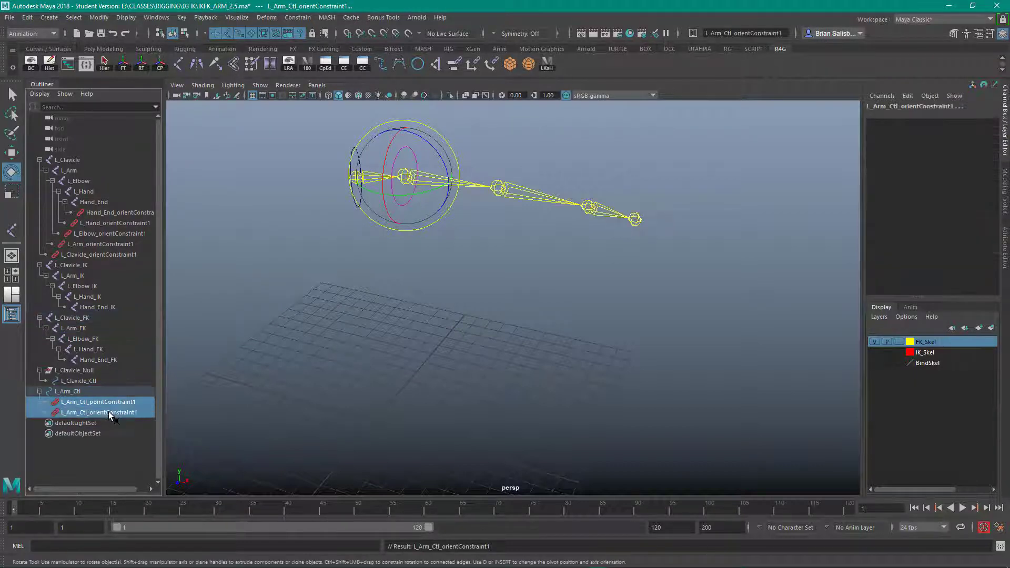
# Step: Delete L_Arm_Ctl's constraints, create an empty group, and copy the control's name
pyautogui.press('Delete')
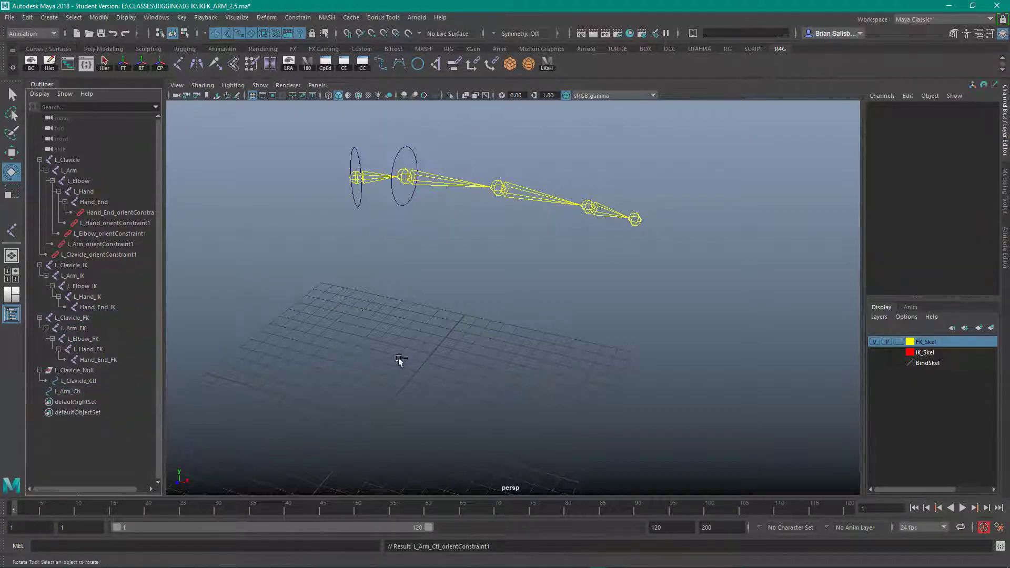
pyautogui.hotkey('ctrl', 'g')
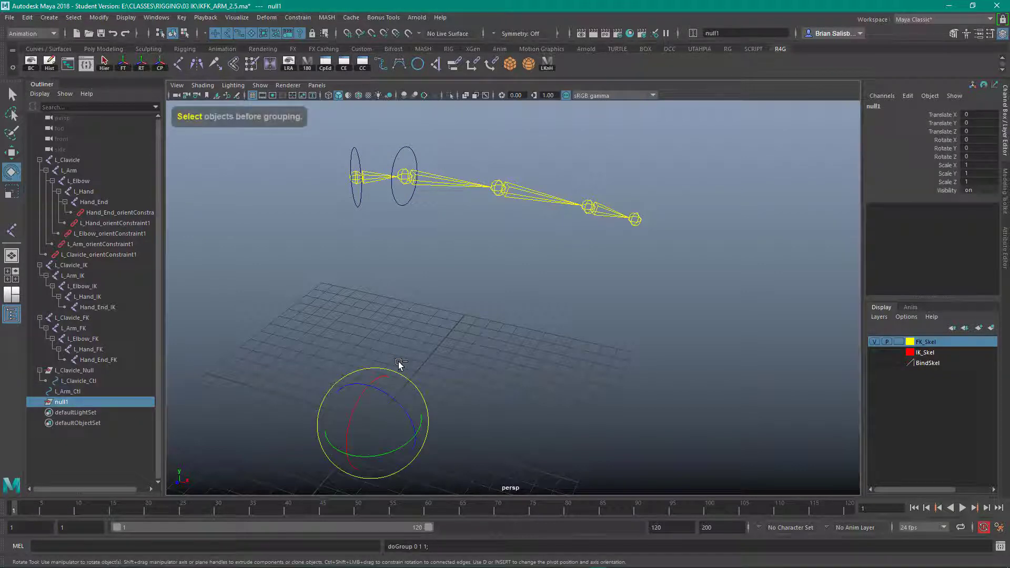
pyautogui.click(84, 390)
pyautogui.doubleClick(68, 391)
pyautogui.hotkey('ctrl', 'c')
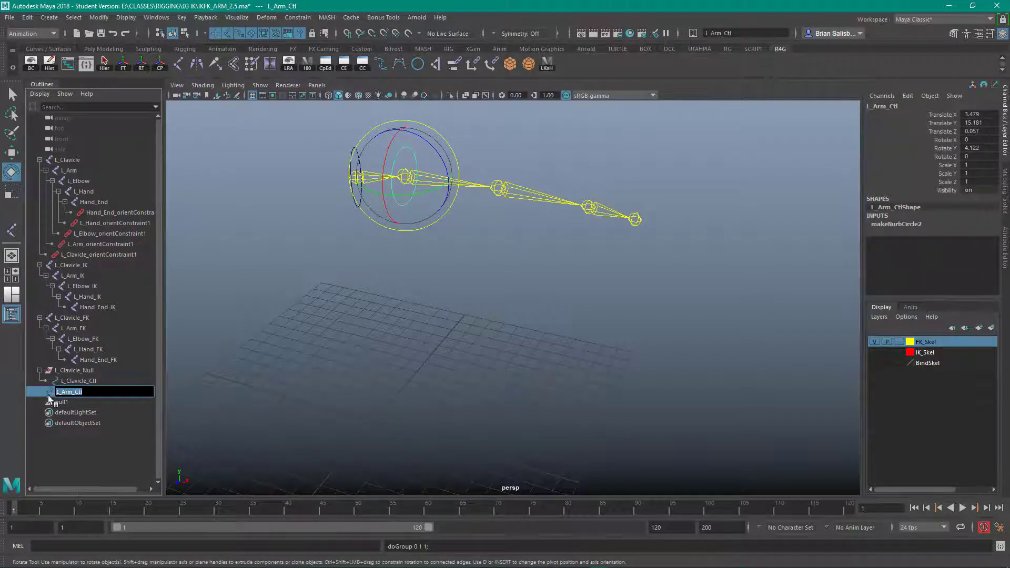
# Step: Rename the null1 group to L_Arm_Null using the pasted control name
pyautogui.doubleClick(69, 403)
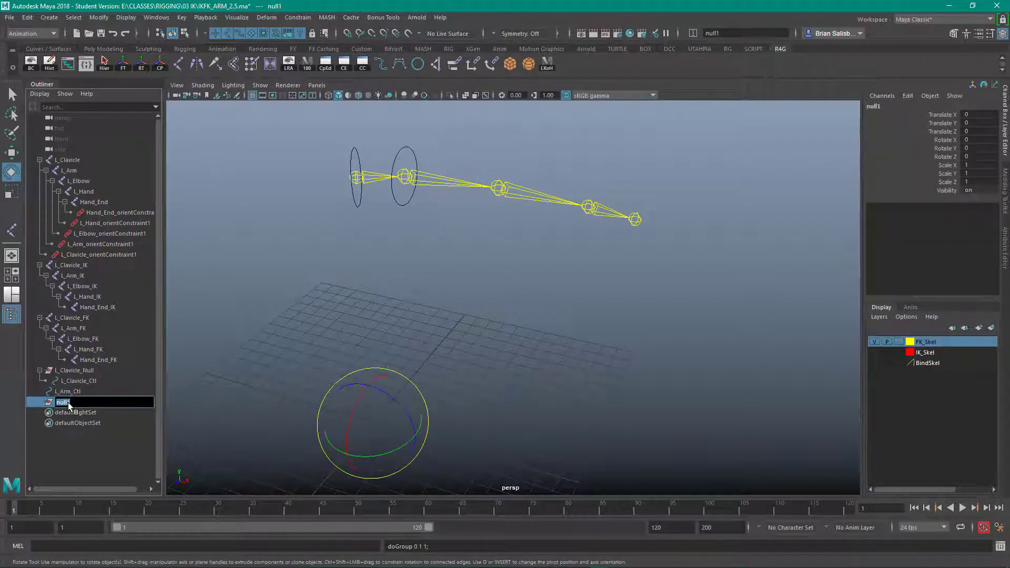
pyautogui.press('End')
pyautogui.press('Home')
pyautogui.hotkey('ctrl', 'v')
pyautogui.press('End')
pyautogui.press('BackSpace')
pyautogui.press('BackSpace')
pyautogui.press('BackSpace')
pyautogui.press('BackSpace')
pyautogui.press('BackSpace')
pyautogui.press('BackSpace')
pyautogui.press('BackSpace')
pyautogui.press('BackSpace')
pyautogui.write('Nu')
pyautogui.press('Return')
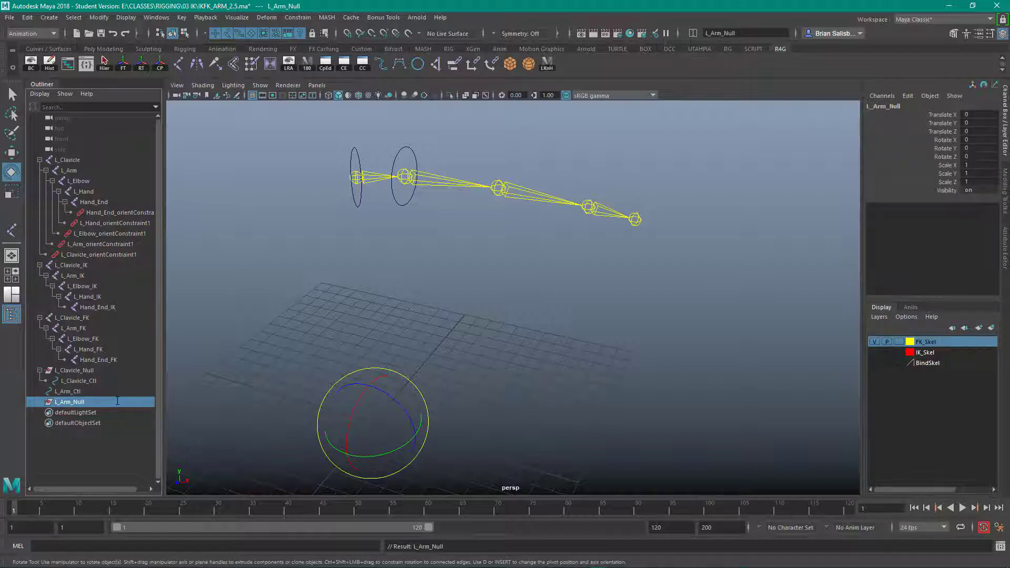
# Step: Point- and orient-constrain L_Arm_Null to the L_Arm_FK shoulder joint
pyautogui.click(451, 199)
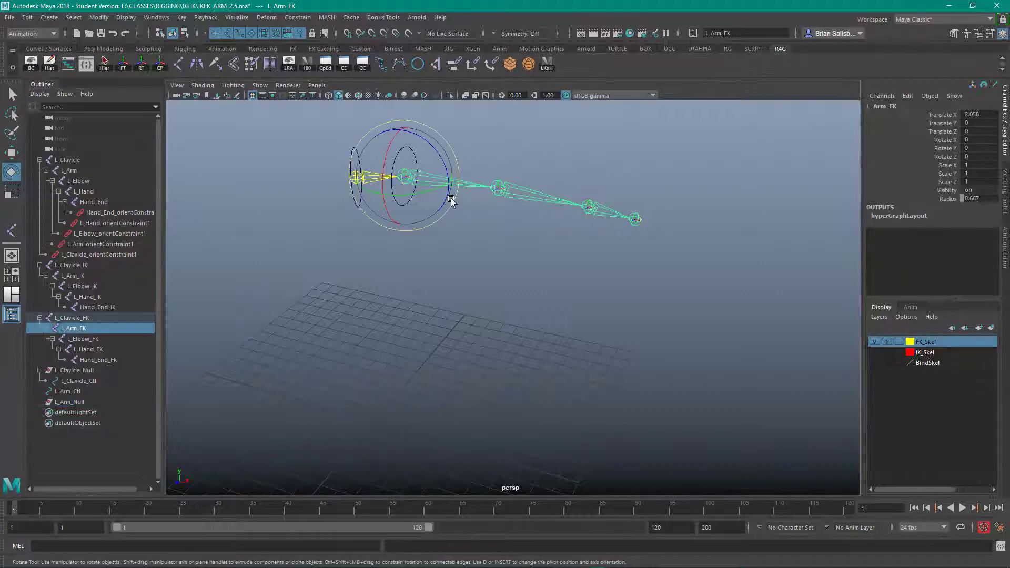
pyautogui.keyDown('ctrl'); pyautogui.click(74, 402); pyautogui.keyUp('ctrl')
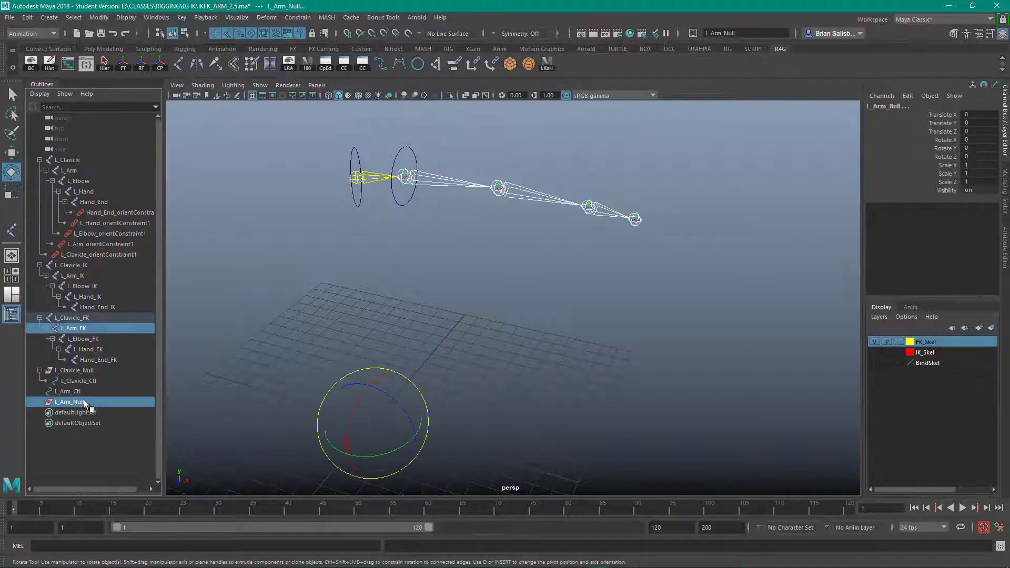
pyautogui.doubleClick(473, 69)
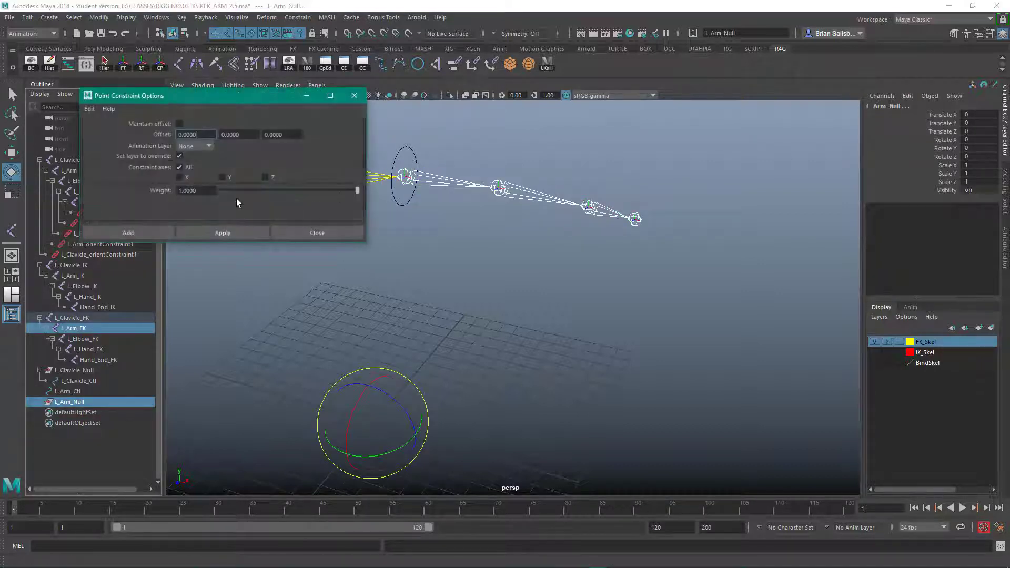
pyautogui.click(223, 232)
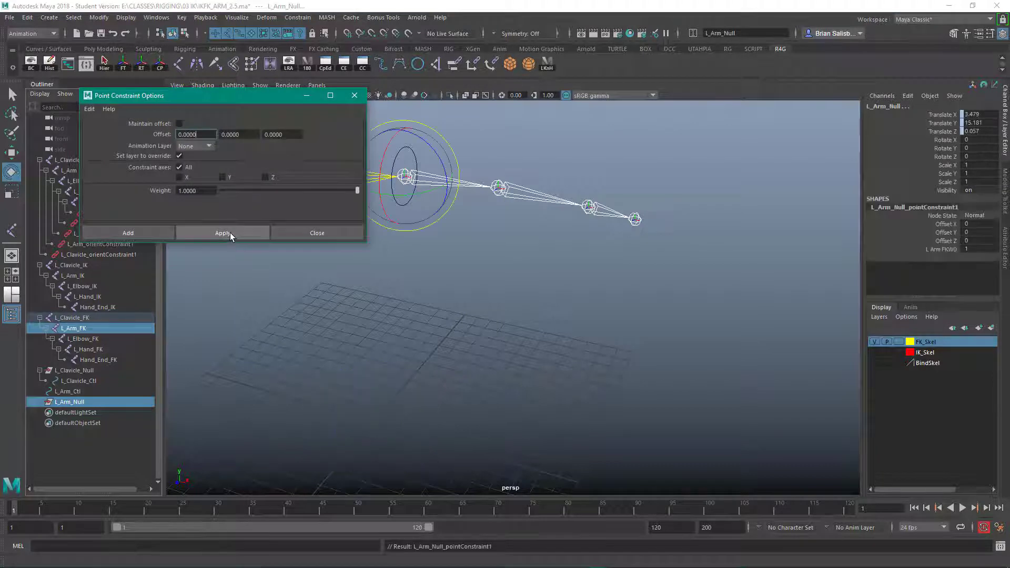
pyautogui.doubleClick(491, 63)
pyautogui.click(235, 279)
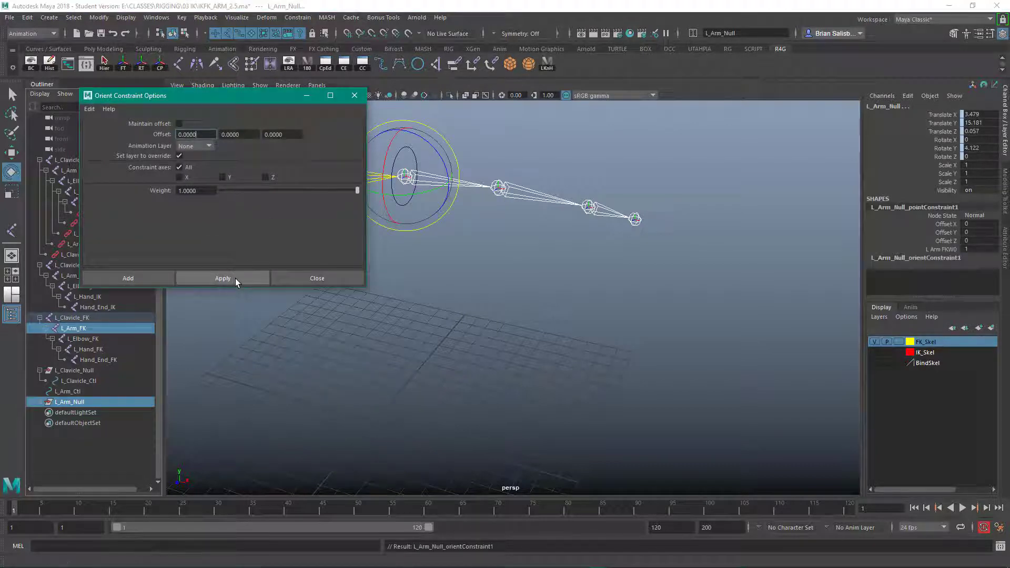
pyautogui.click(324, 282)
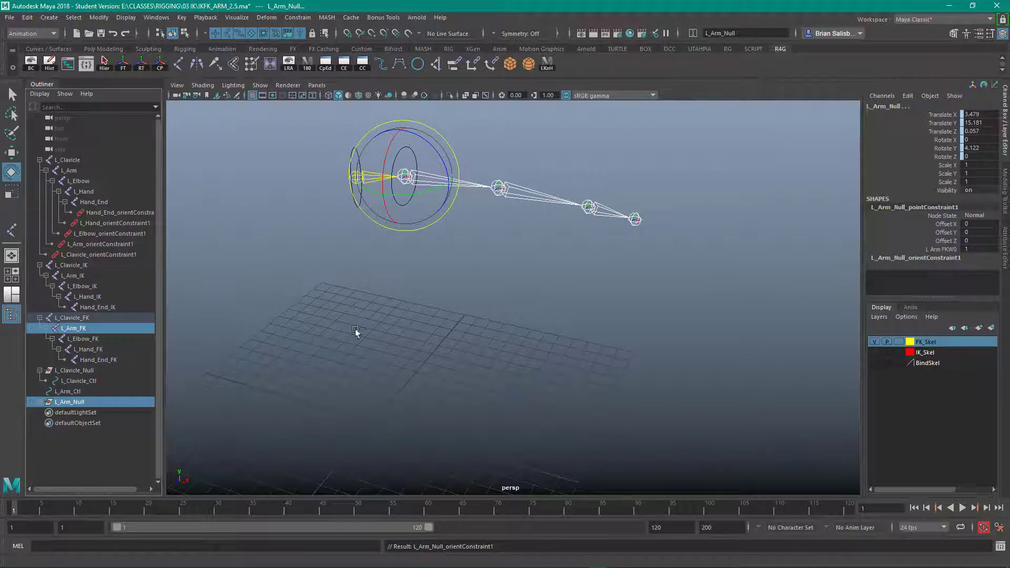
# Step: Delete both temporary constraints under L_Arm_Null, leaving rotate Y at 4.122
pyautogui.moveTo(418, 400)
pyautogui.keyDown('alt'); pyautogui.mouseDown()
pyautogui.moveTo(424, 415)
pyautogui.moveTo(420, 392)
pyautogui.mouseUp(); pyautogui.keyUp('alt')
pyautogui.click(40, 402)
pyautogui.moveTo(79, 411); pyautogui.dragTo(87, 423)
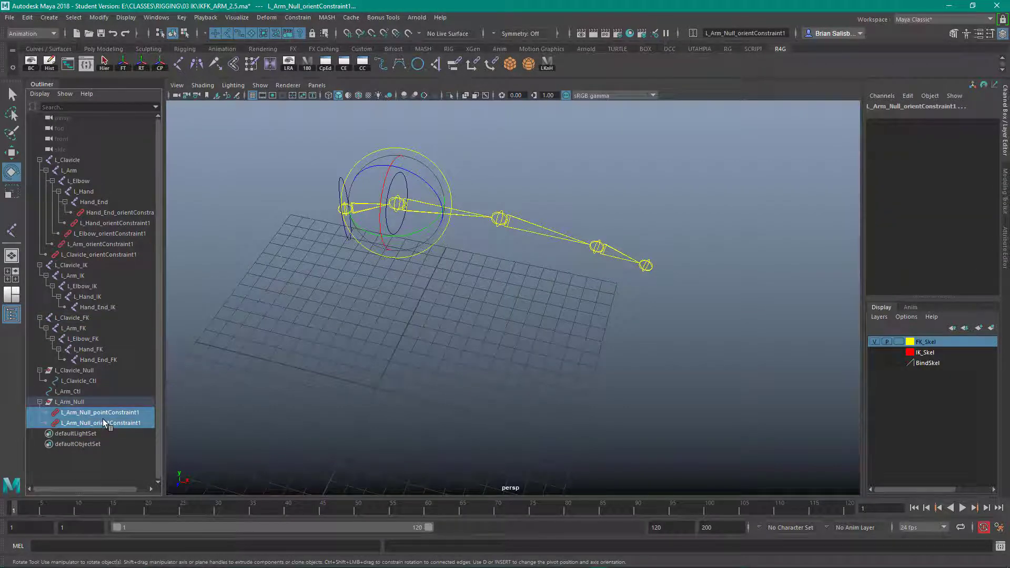
pyautogui.press('Delete')
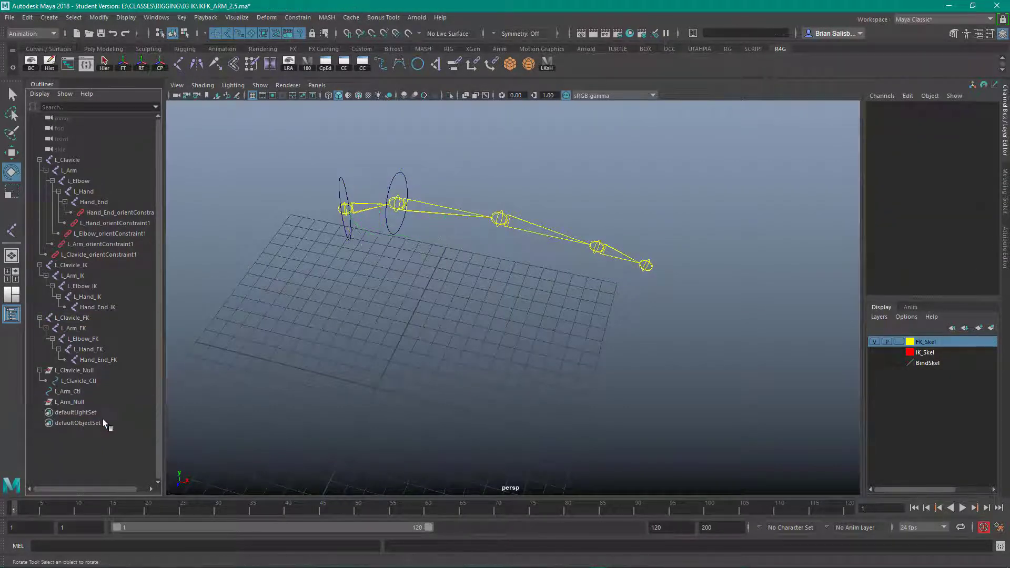
# Step: Parent L_Arm_Ctl under L_Arm_Null in the Outliner
pyautogui.click(70, 390)
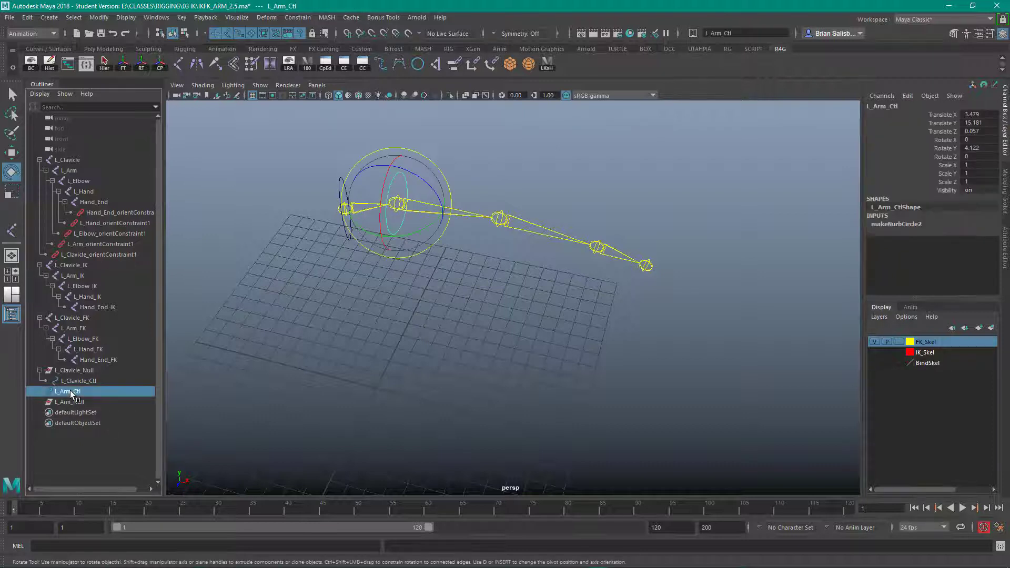
pyautogui.moveTo(70, 391)
pyautogui.mouseDown()
pyautogui.moveTo(71, 406)
pyautogui.moveTo(72, 393)
pyautogui.mouseUp()
pyautogui.click(39, 391)
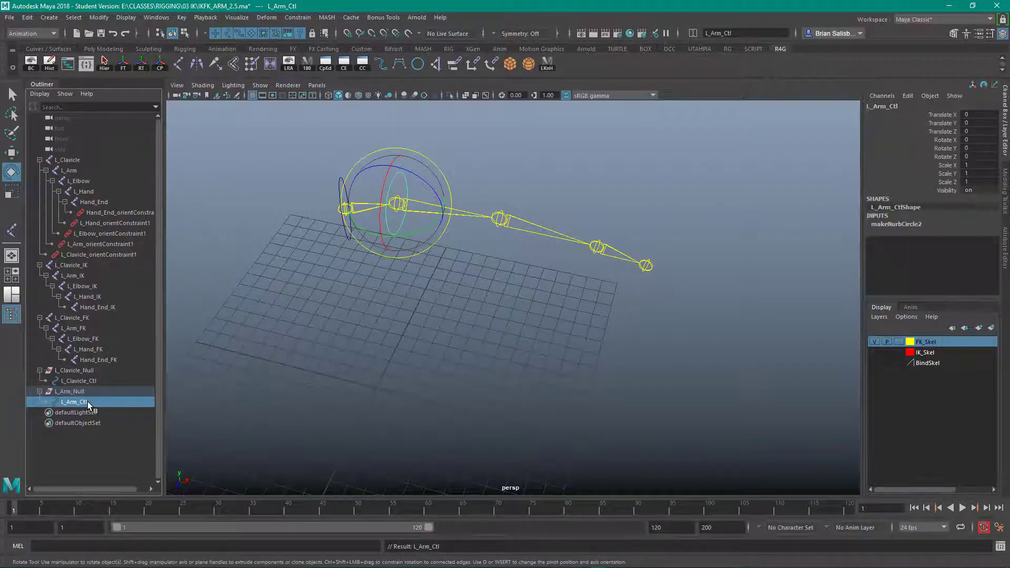
pyautogui.click(78, 392)
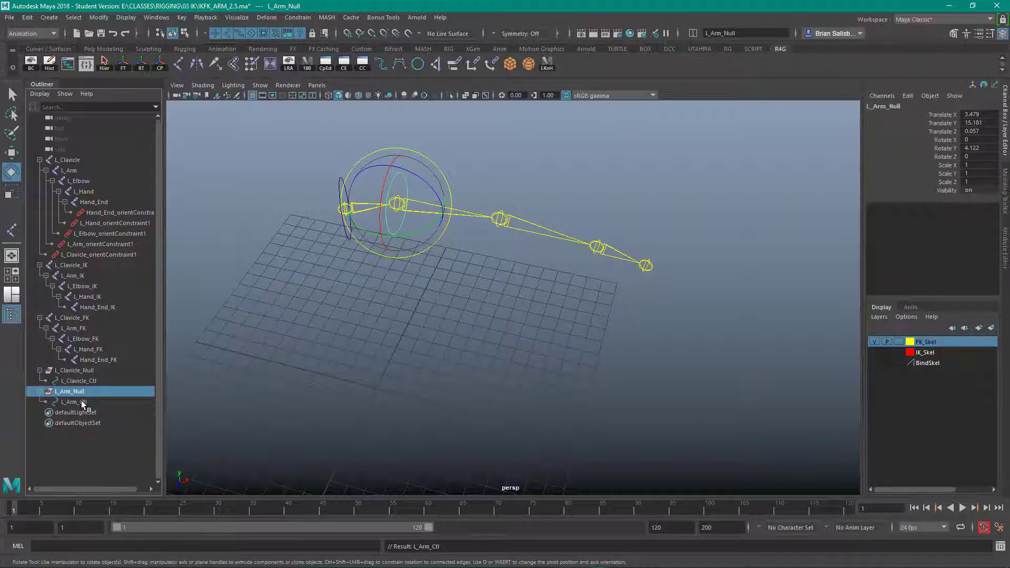
# Step: Freeze L_Arm_Ctl's transforms so translate and rotate read 0
pyautogui.click(82, 402)
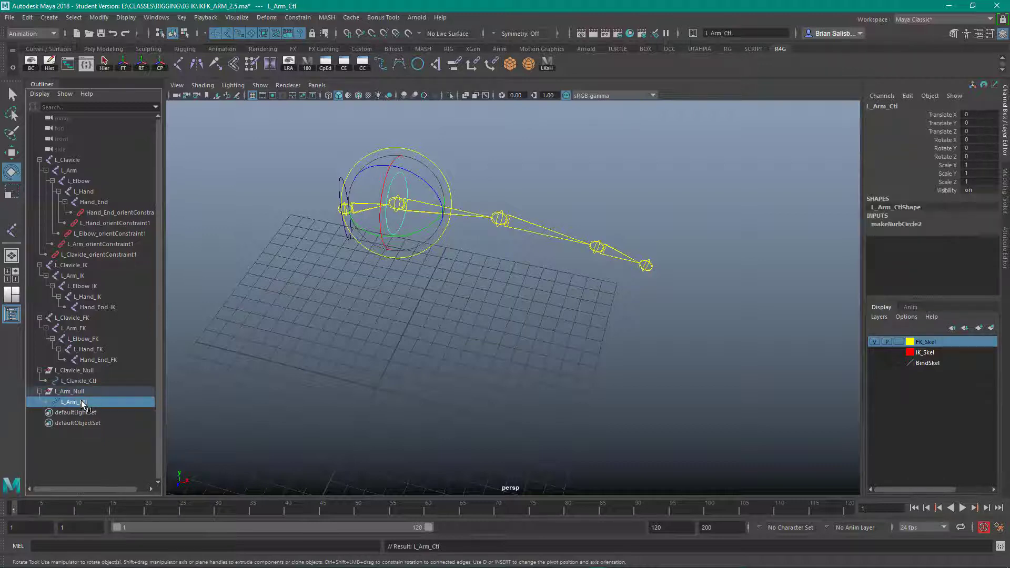
pyautogui.click(122, 63)
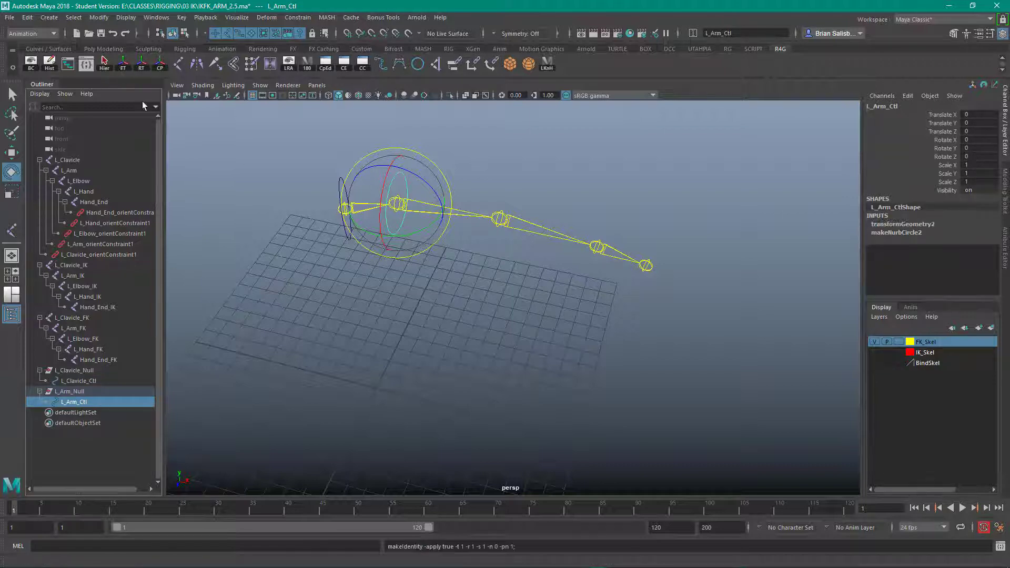
pyautogui.keyDown('alt'); pyautogui.moveTo(339, 323); pyautogui.dragTo(367, 314); pyautogui.keyUp('alt')
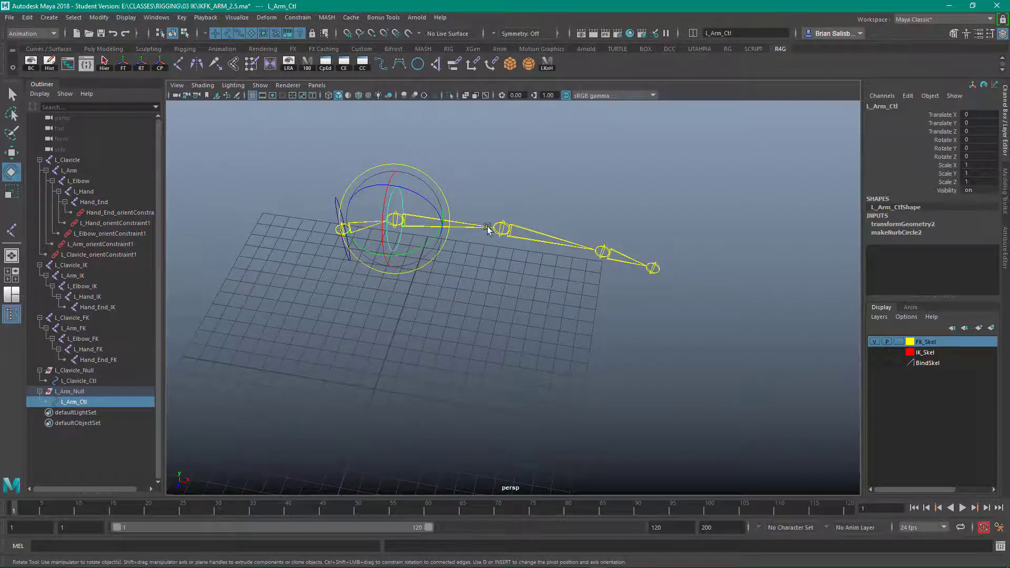
pyautogui.keyDown('alt'); pyautogui.moveTo(489, 232); pyautogui.dragTo(438, 361, button='right'); pyautogui.keyUp('alt')
pyautogui.keyDown('alt'); pyautogui.moveTo(439, 361); pyautogui.dragTo(474, 338); pyautogui.keyUp('alt')
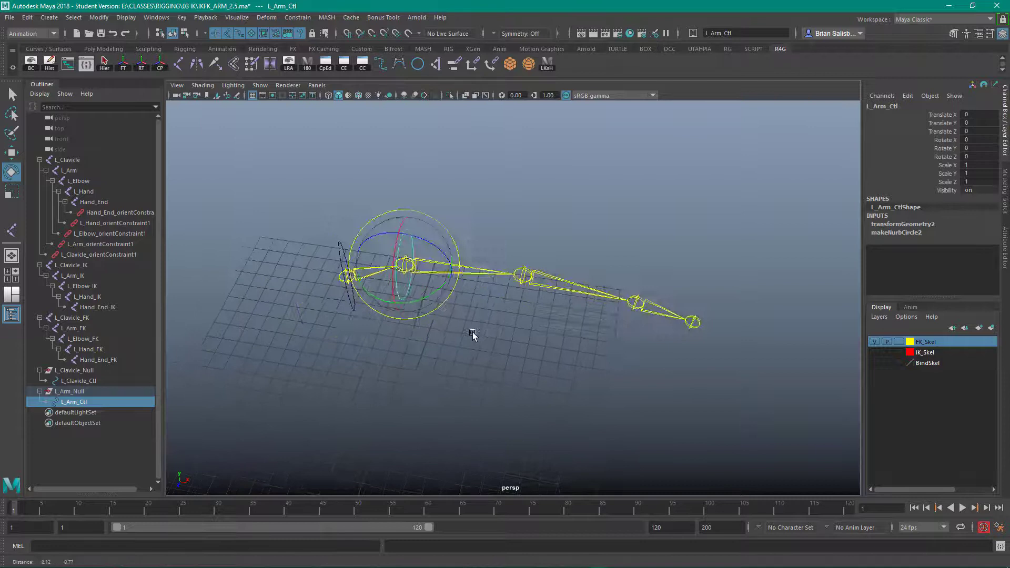
# Step: Parent L_Arm_Null under L_Clavicle_Ctl in the Outliner
pyautogui.click(83, 391)
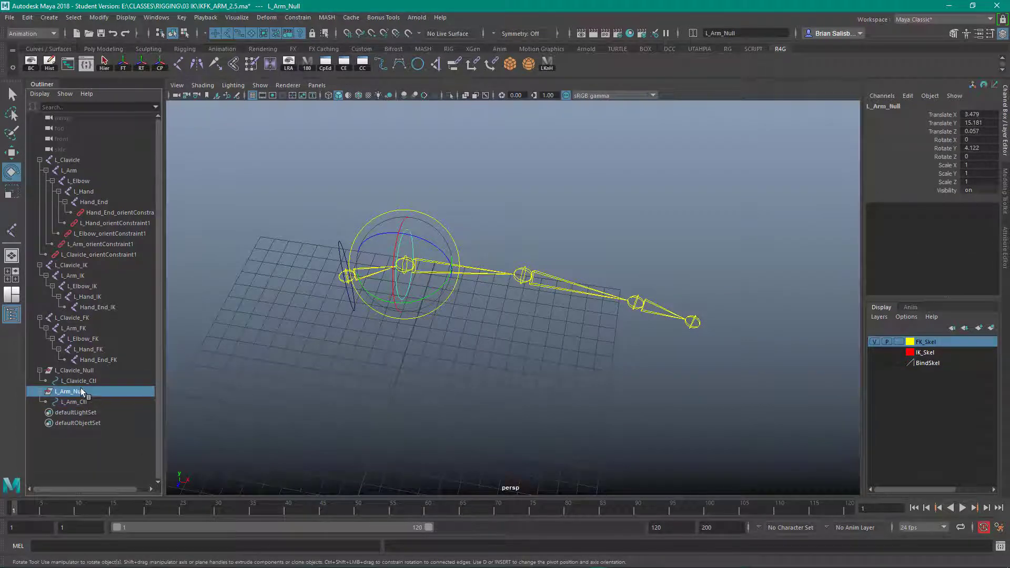
pyautogui.moveTo(79, 392); pyautogui.dragTo(102, 381, button='middle')
pyautogui.click(46, 381)
# Step: Rotate the clavicle control to check the arm control follows, then deselect
pyautogui.click(292, 223)
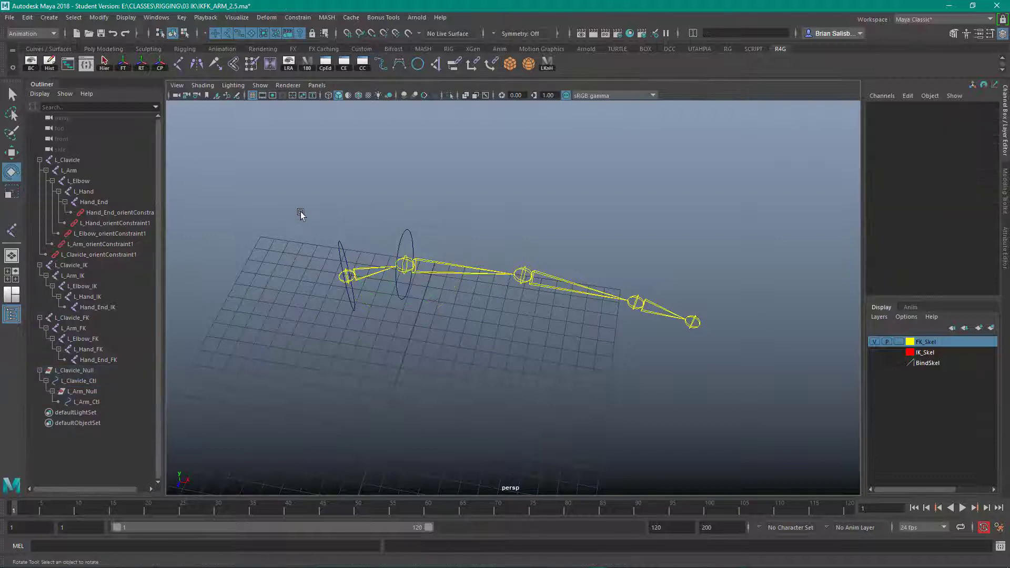
pyautogui.click(343, 250)
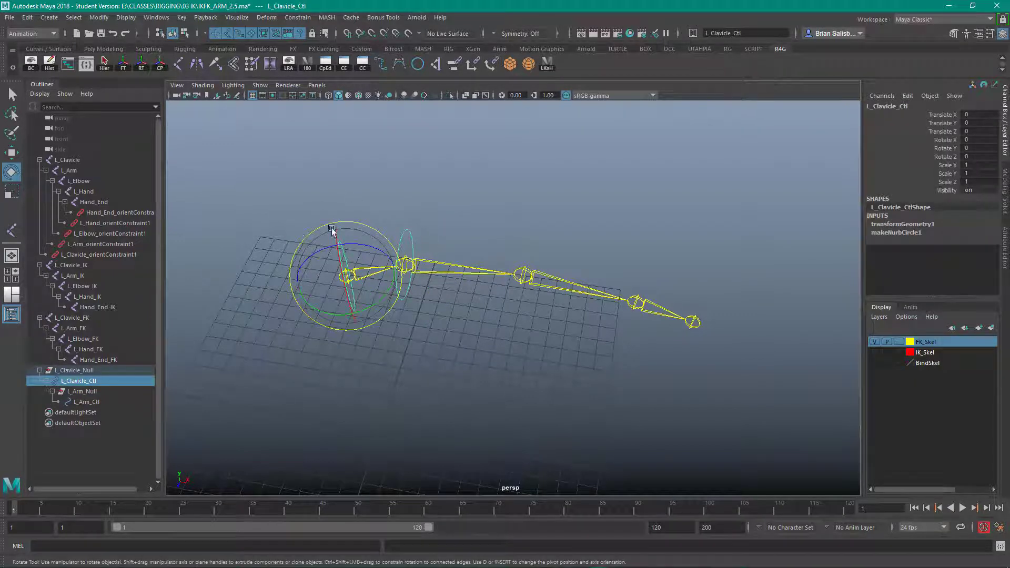
pyautogui.moveTo(375, 304); pyautogui.dragTo(385, 275)
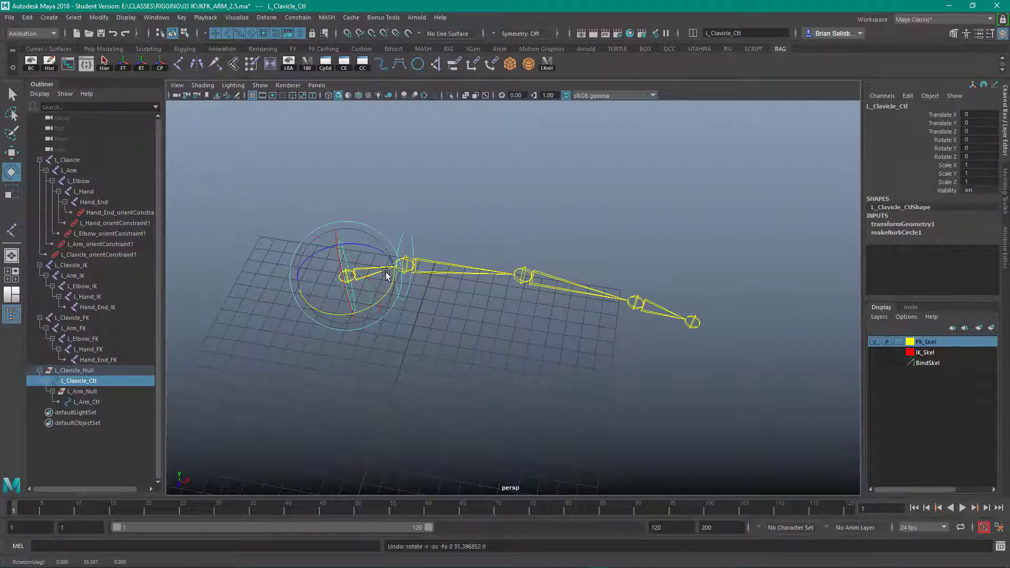
pyautogui.click(549, 368)
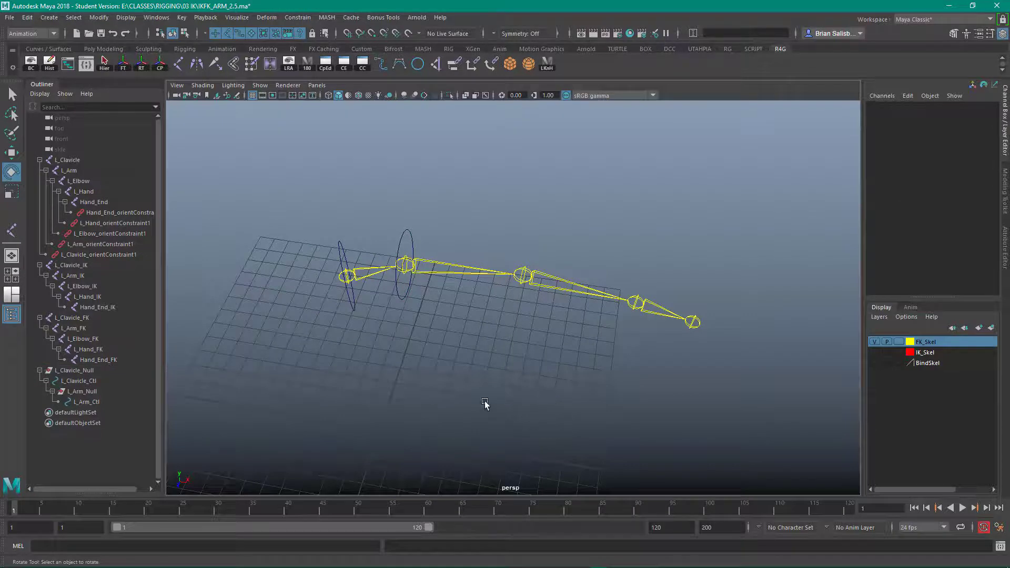
pyautogui.keyDown('alt'); pyautogui.moveTo(480, 401); pyautogui.dragTo(476, 358); pyautogui.keyUp('alt')
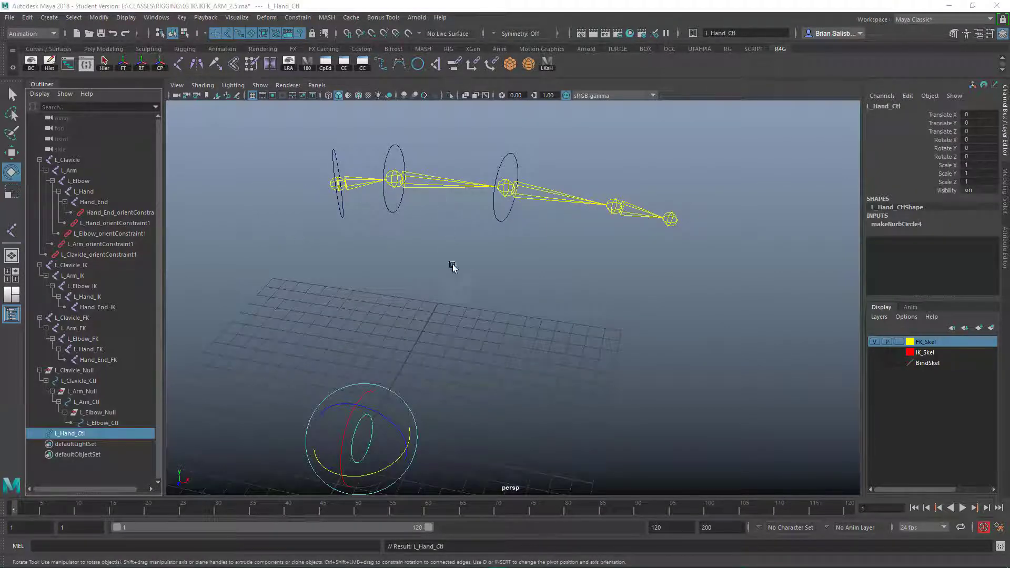
# Step: Group L_Hand_Ctl into a new group1 and begin renaming group1
pyautogui.keyDown('alt'); pyautogui.moveTo(456, 301); pyautogui.dragTo(448, 298); pyautogui.keyUp('alt')
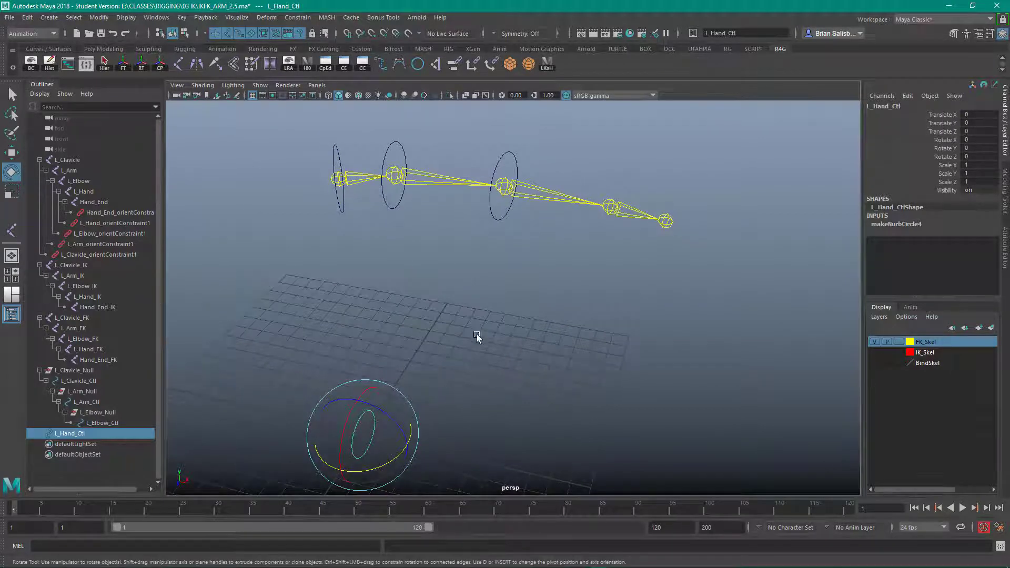
pyautogui.keyDown('alt'); pyautogui.moveTo(441, 331); pyautogui.dragTo(441, 329); pyautogui.keyUp('alt')
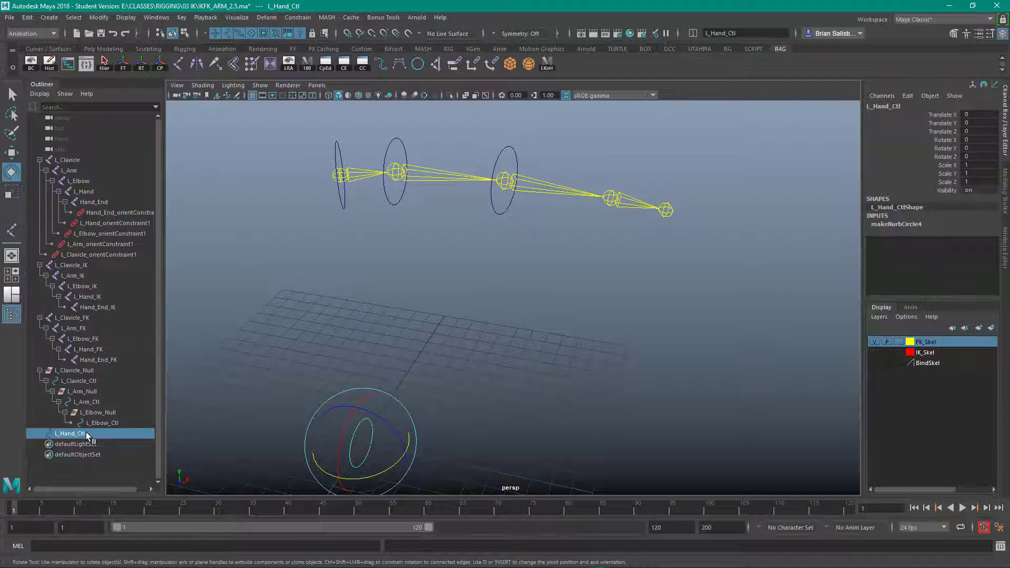
pyautogui.hotkey('ctrl', 'g')
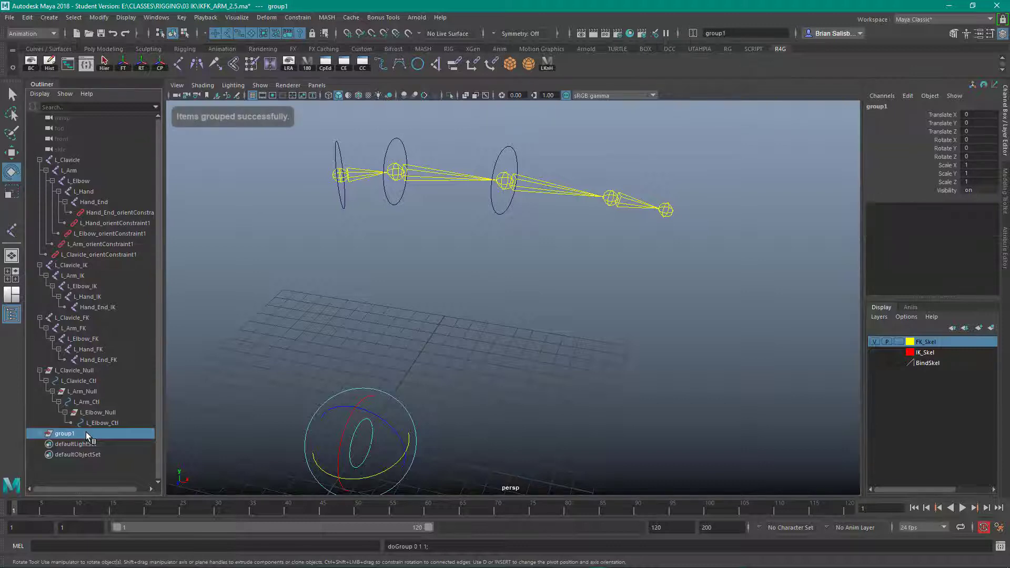
pyautogui.click(41, 434)
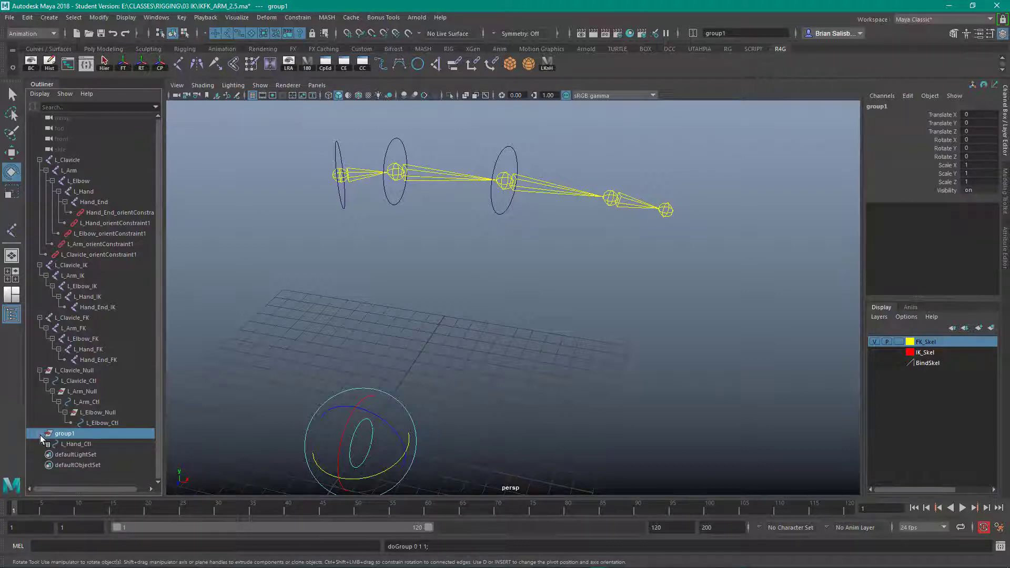
pyautogui.doubleClick(71, 434)
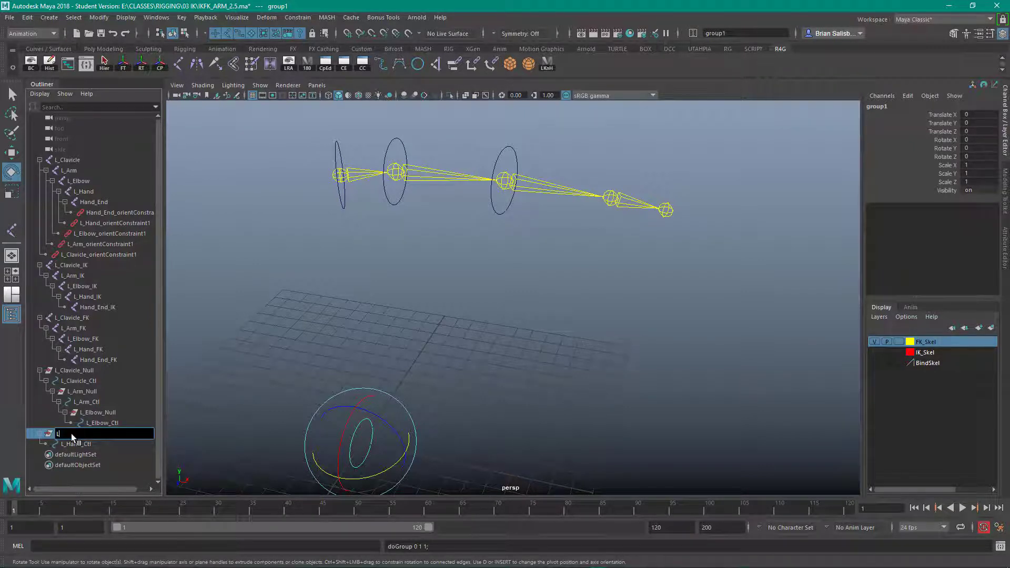
# Step: Rename group1 to L_Hand_Null, then select L_Hand_FK and L_Hand_Null together
pyautogui.write('L_Hand')
pyautogui.press('BackSpace')
pyautogui.press('BackSpace')
pyautogui.press('BackSpace')
pyautogui.press('BackSpace')
pyautogui.write('_Null')
pyautogui.press('Return')
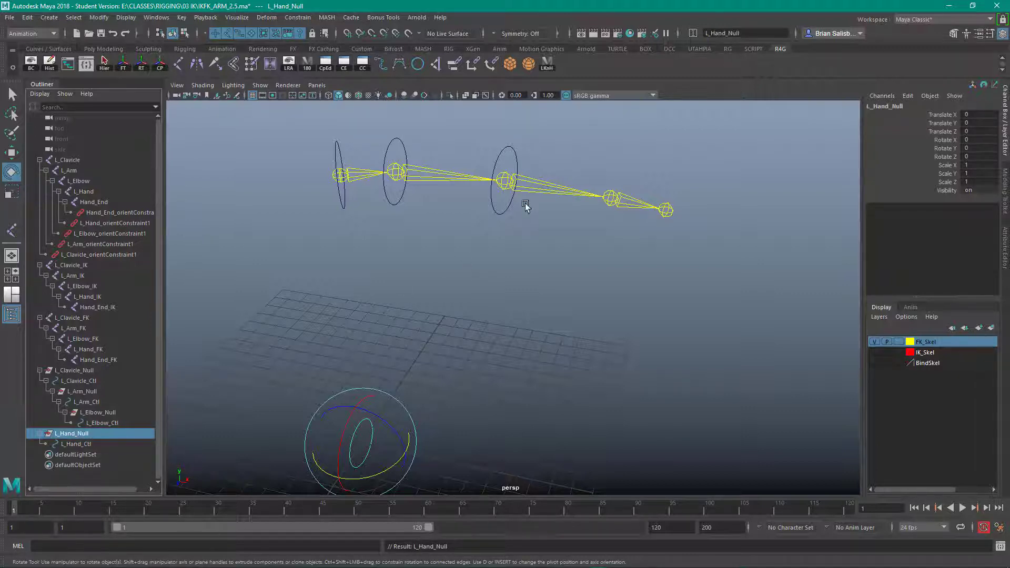
pyautogui.click(628, 207)
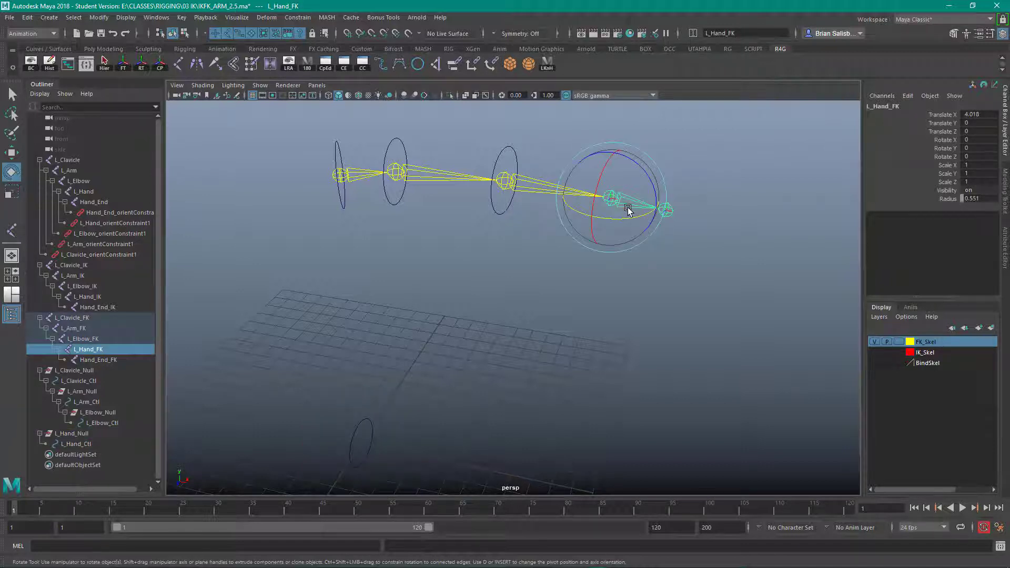
pyautogui.keyDown('ctrl'); pyautogui.click(86, 432); pyautogui.keyUp('ctrl')
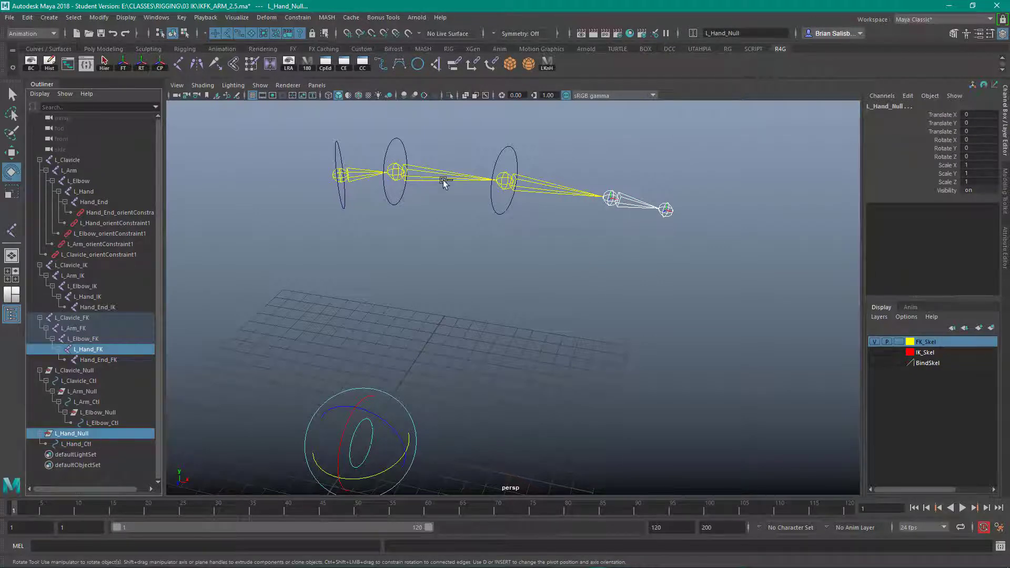
# Step: Point- and orient-constrain L_Hand_Null to L_Hand_FK with Maintain offset off
pyautogui.click(471, 70)
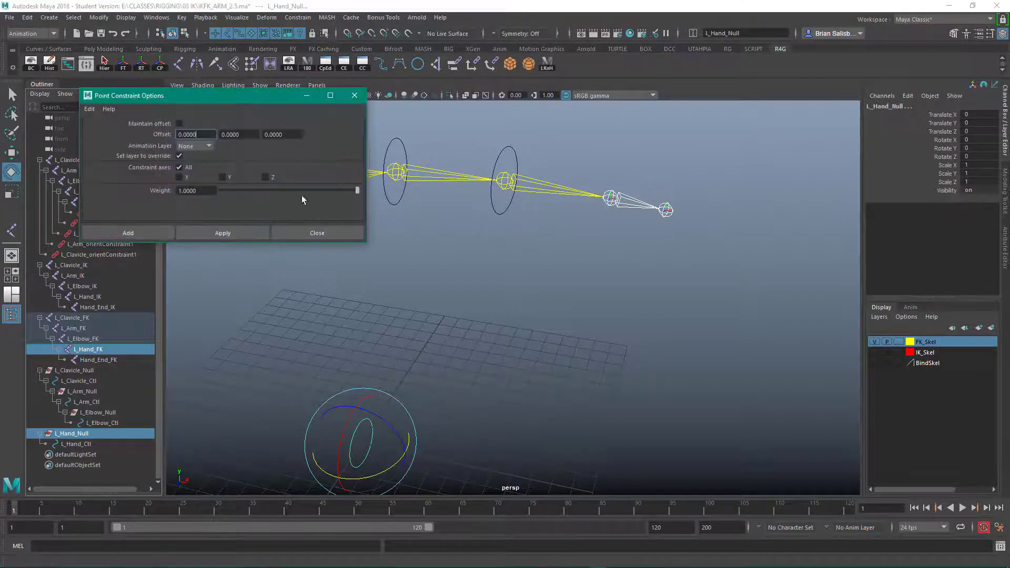
pyautogui.click(246, 229)
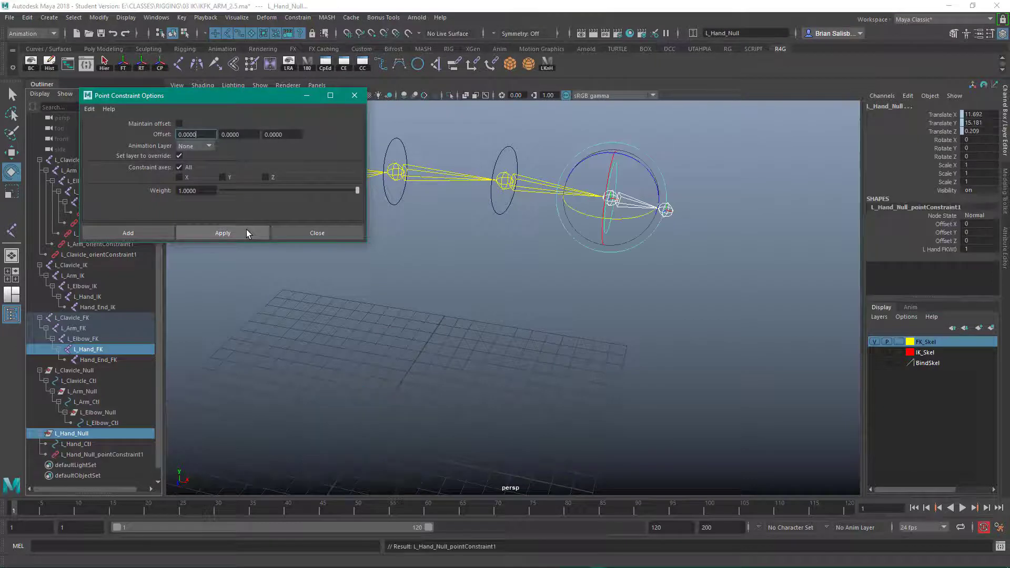
pyautogui.click(488, 65)
pyautogui.click(229, 278)
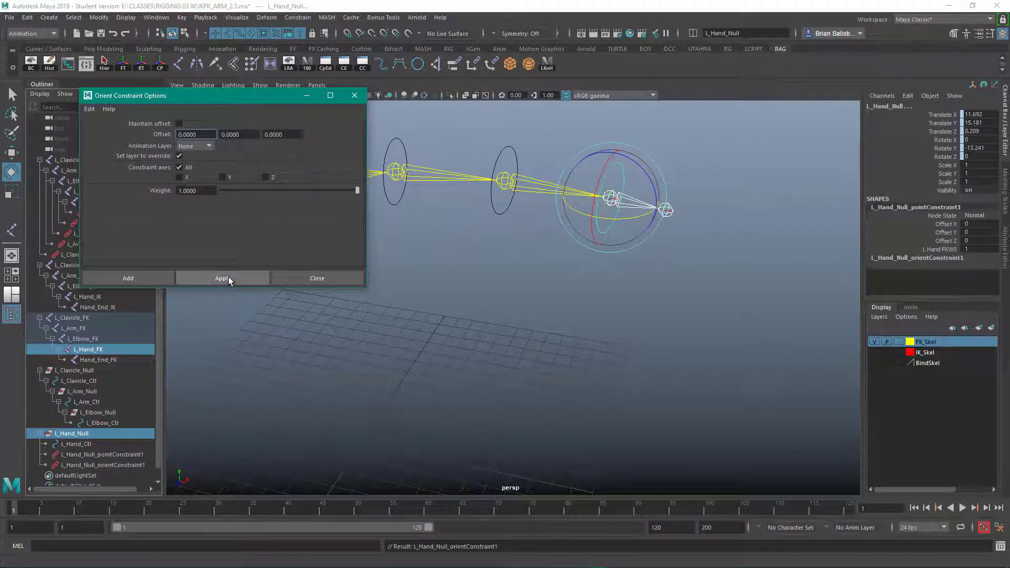
pyautogui.click(318, 278)
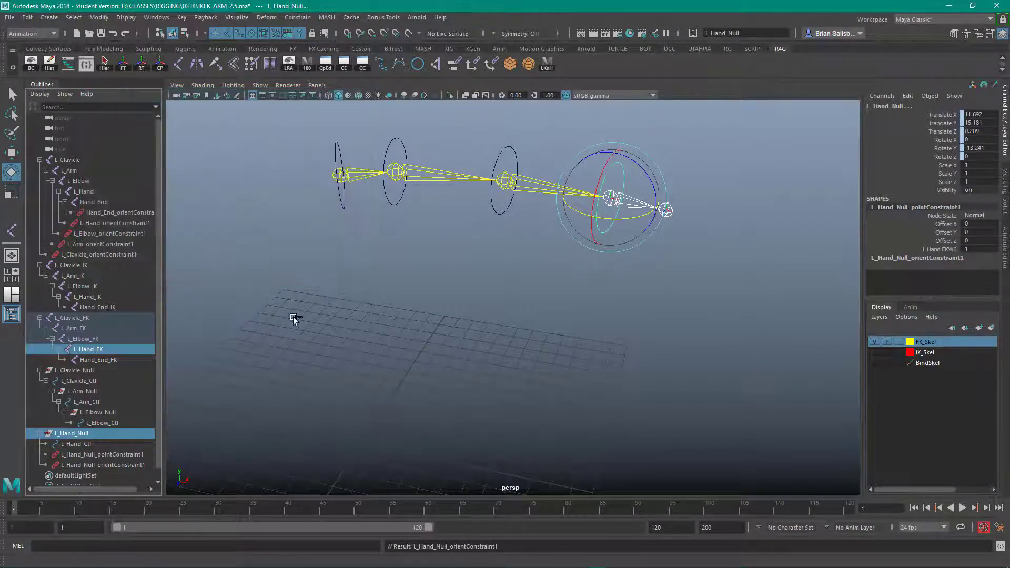
# Step: Delete L_Hand_Null's temporary point and orient constraints
pyautogui.click(129, 455)
pyautogui.keyDown('shift'); pyautogui.click(131, 465); pyautogui.keyUp('shift')
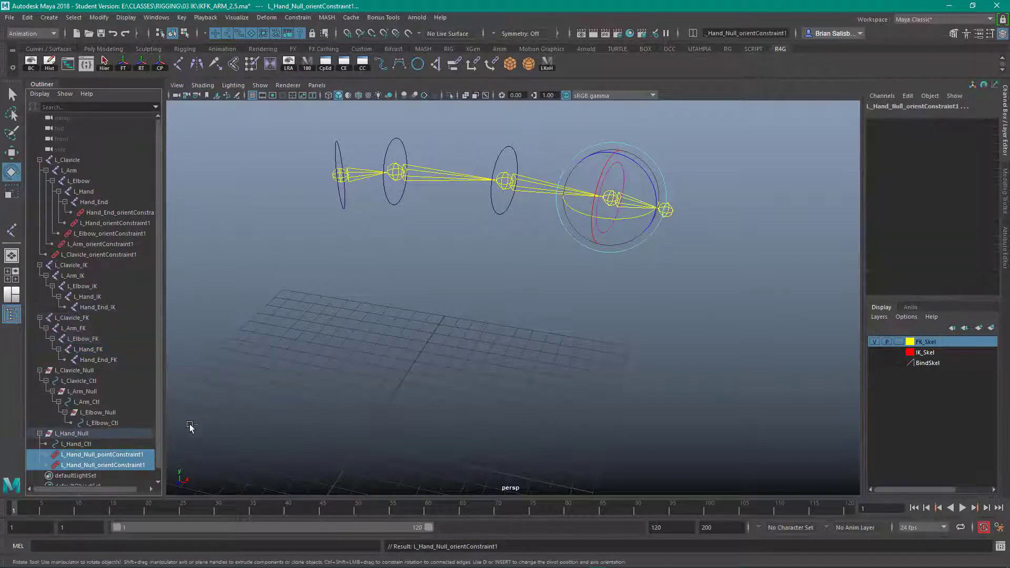
pyautogui.press('Delete')
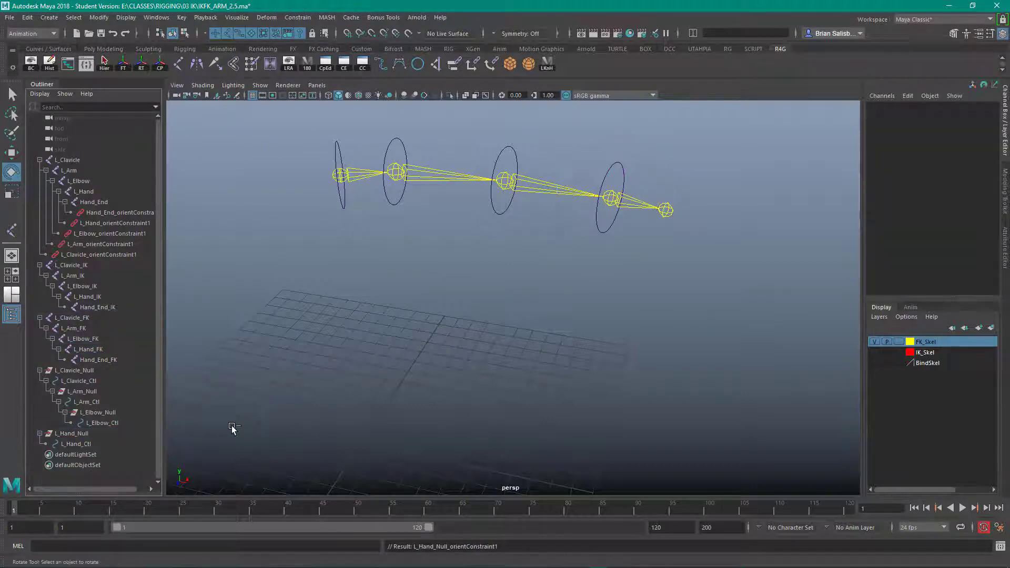
# Step: Parent L_Hand_Null, holding L_Hand_Ctl, under L_Elbow_Ctl instead of L_Hand_Ctl directly
pyautogui.click(626, 165)
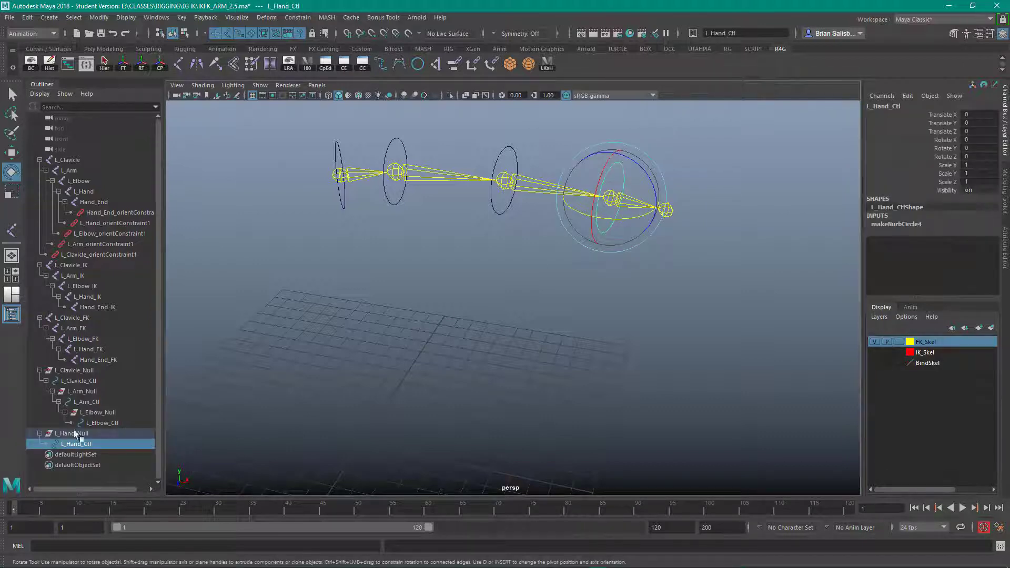
pyautogui.moveTo(67, 434); pyautogui.dragTo(99, 422, button='middle')
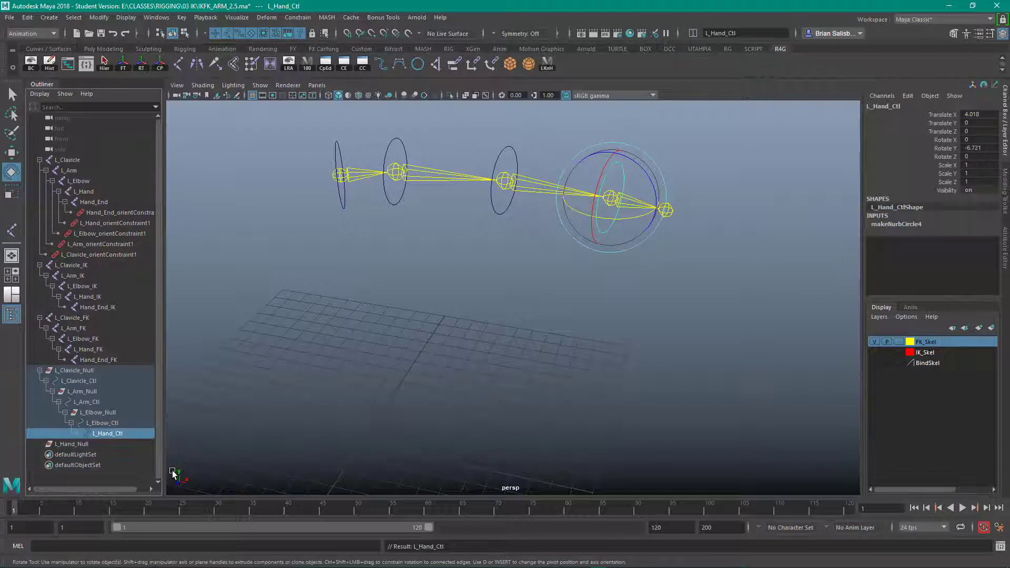
pyautogui.click(203, 379)
pyautogui.hotkey('ctrl', 'z')
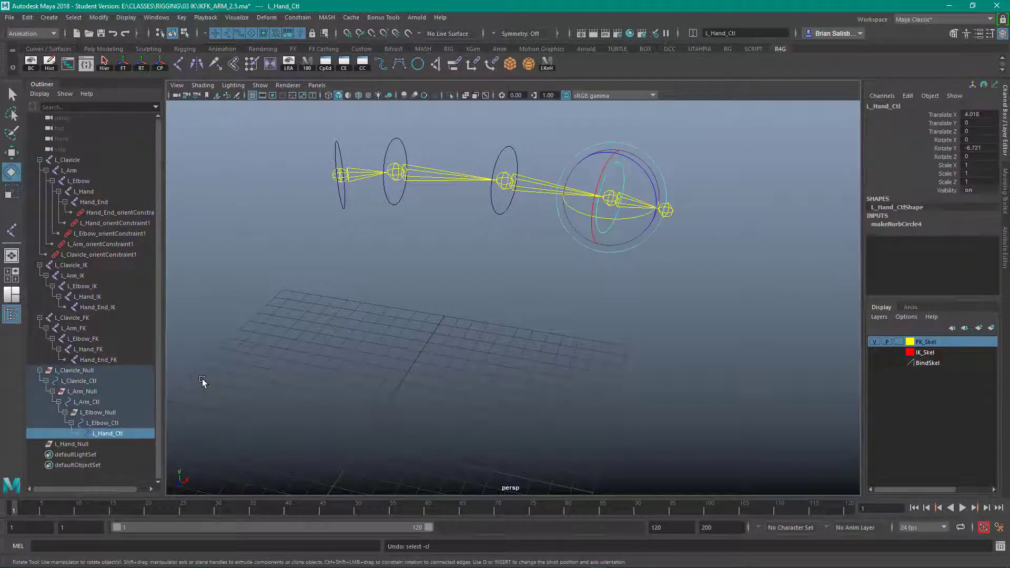
pyautogui.hotkey('ctrl', 'z')
pyautogui.click(68, 435)
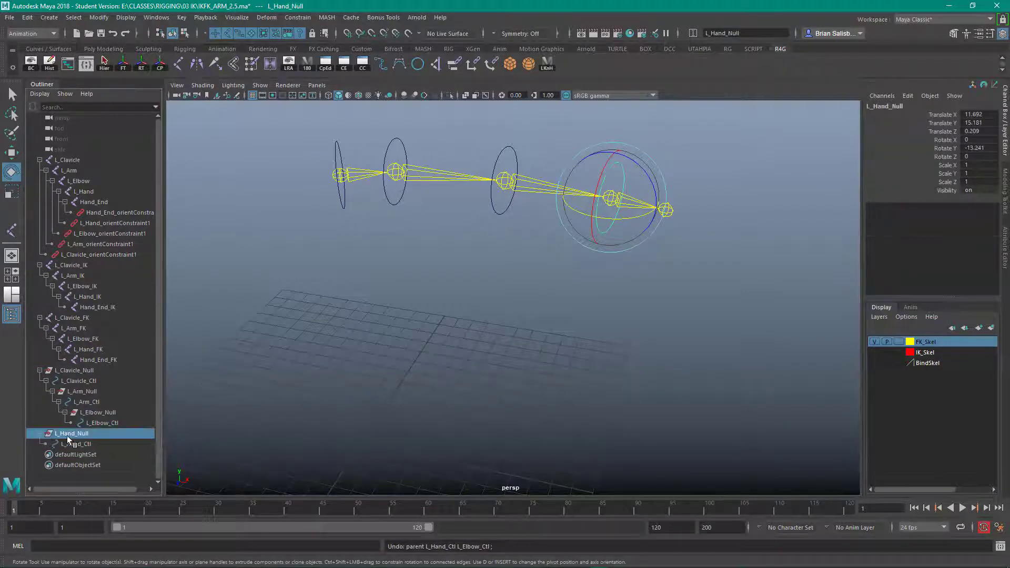
pyautogui.moveTo(67, 435); pyautogui.dragTo(100, 425, button='middle')
pyautogui.click(78, 434)
pyautogui.click(87, 369)
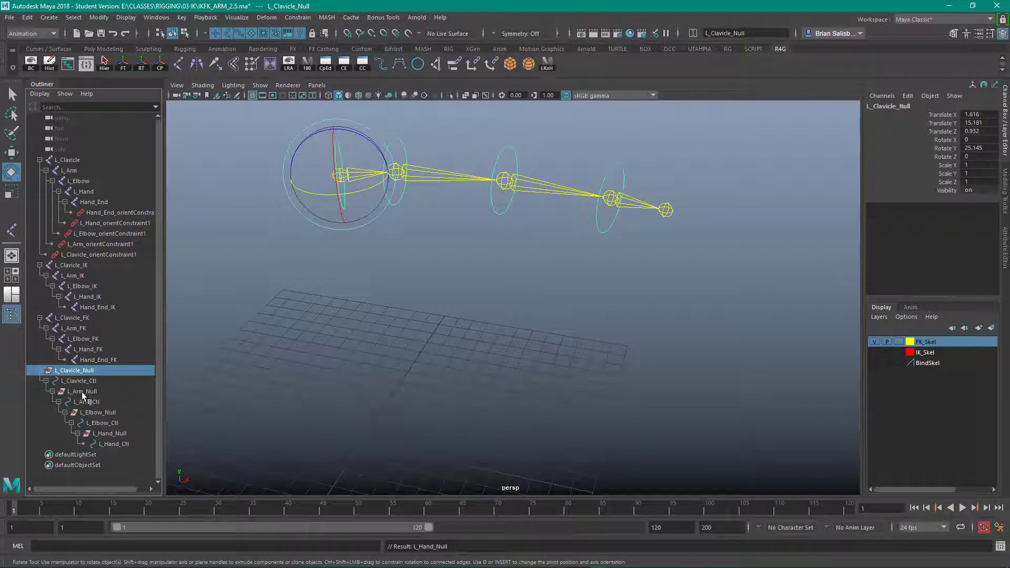
pyautogui.click(404, 266)
pyautogui.click(331, 207)
pyautogui.moveTo(363, 188); pyautogui.dragTo(338, 187)
pyautogui.hotkey('ctrl', 'z')
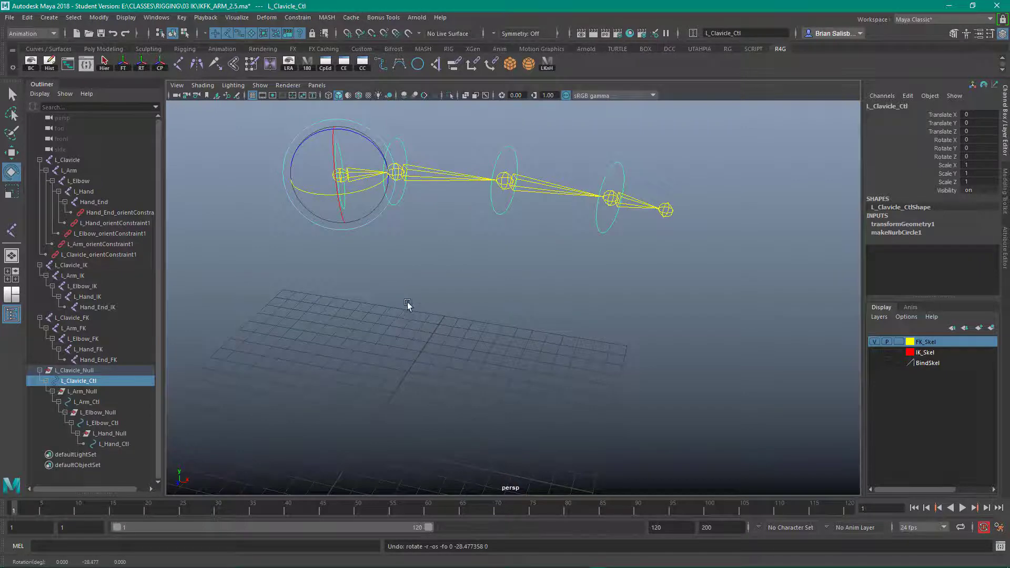
pyautogui.keyDown('alt'); pyautogui.moveTo(405, 300); pyautogui.dragTo(506, 370, button='right'); pyautogui.keyUp('alt')
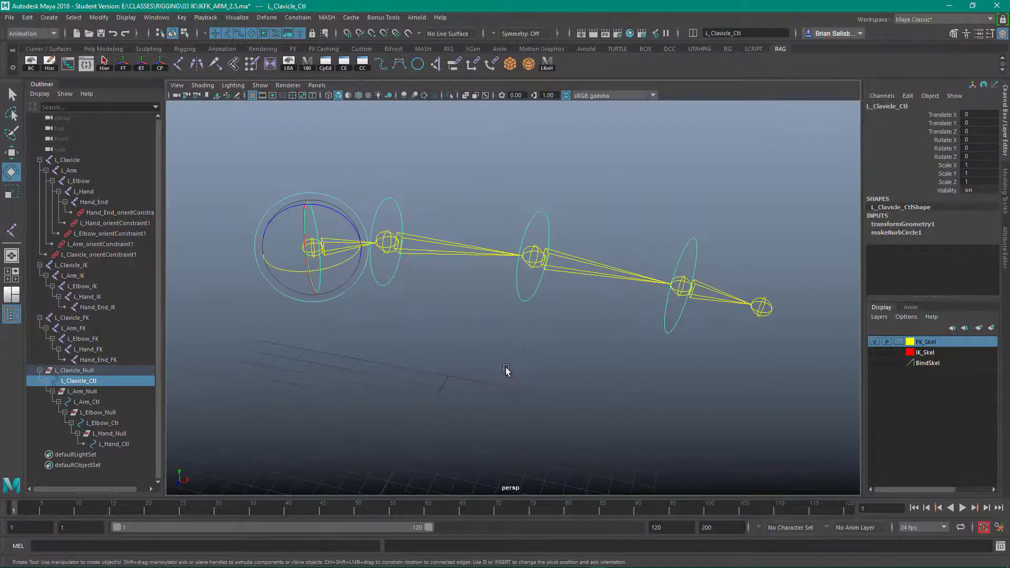
pyautogui.click(506, 370)
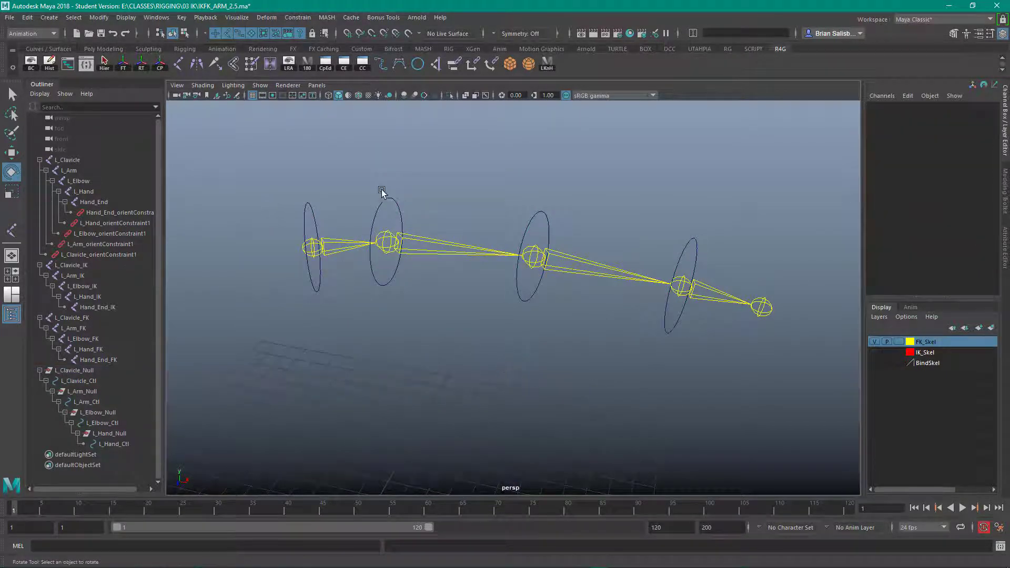
pyautogui.moveTo(337, 209)
pyautogui.mouseDown()
pyautogui.moveTo(344, 252)
pyautogui.moveTo(339, 201)
pyautogui.mouseUp()
pyautogui.moveTo(253, 187); pyautogui.dragTo(416, 232)
pyautogui.moveTo(527, 216); pyautogui.dragTo(562, 251)
pyautogui.moveTo(658, 235); pyautogui.dragTo(729, 295)
pyautogui.moveTo(345, 244); pyautogui.dragTo(356, 291)
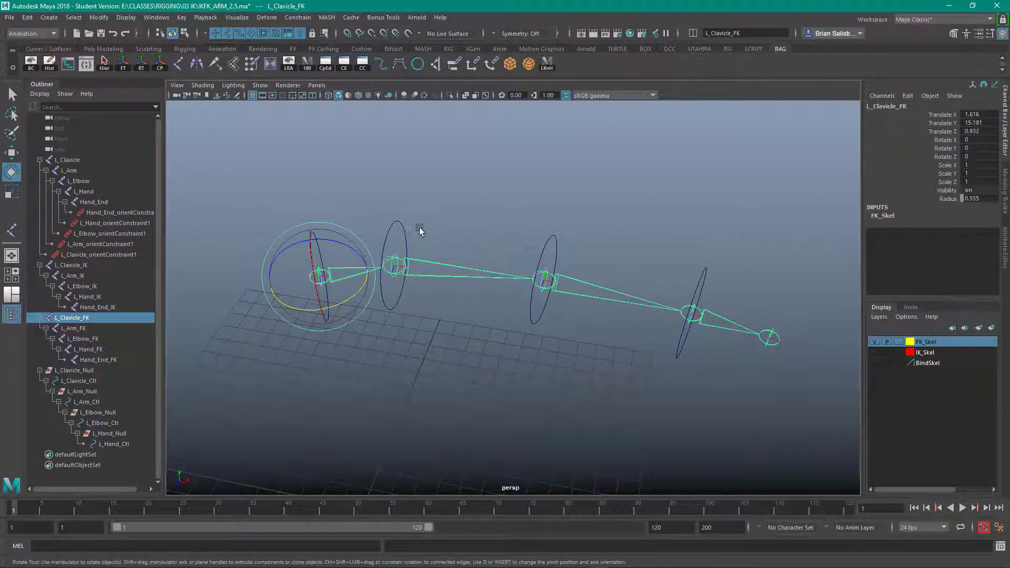
pyautogui.press('Down')
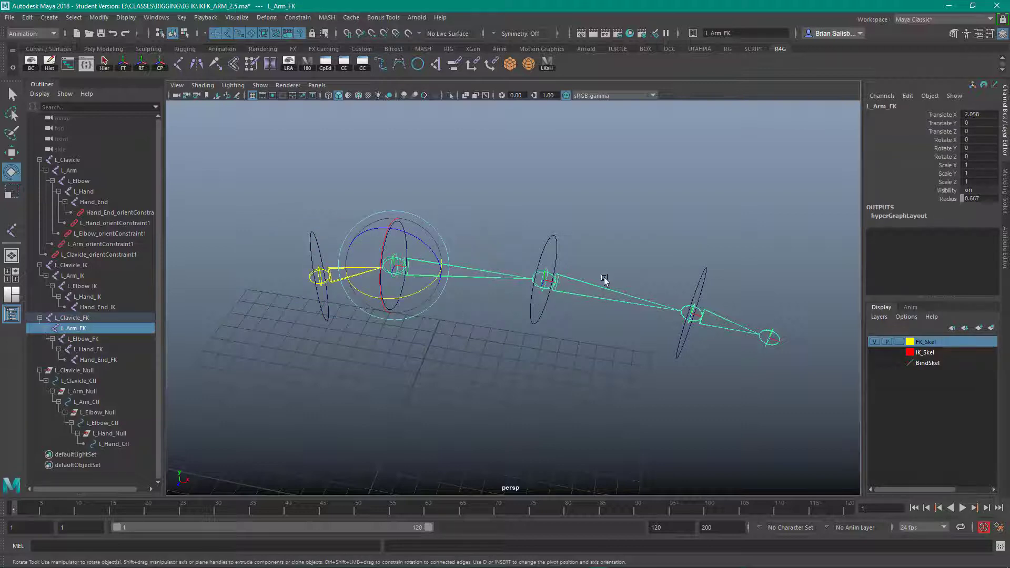
pyautogui.press('Down')
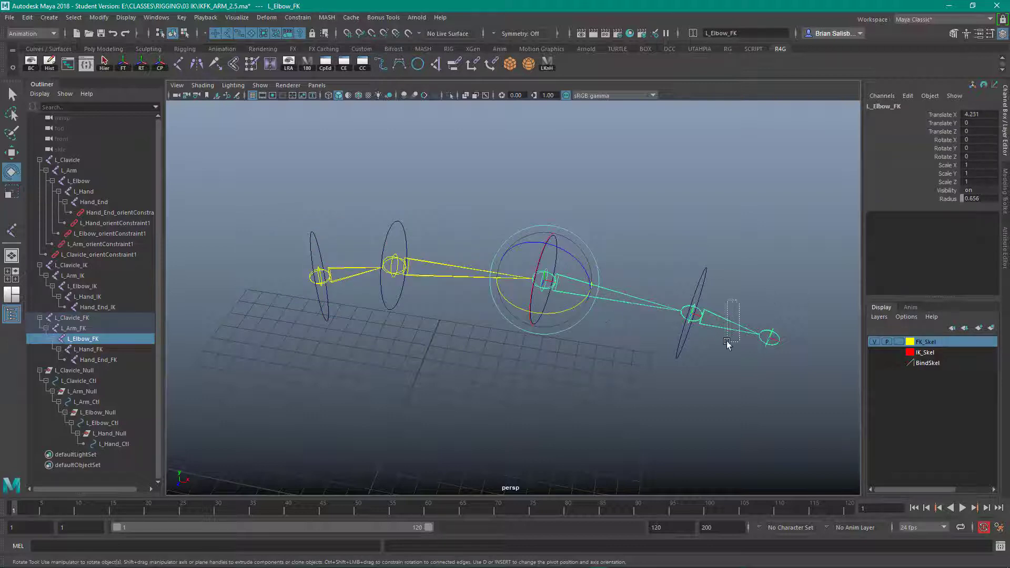
pyautogui.press('Down')
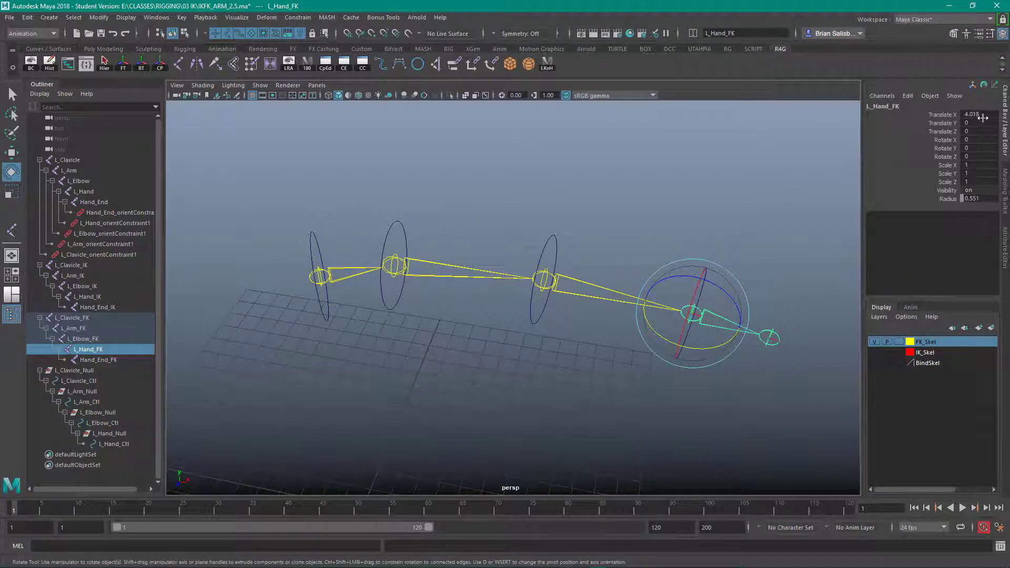
pyautogui.click(482, 208)
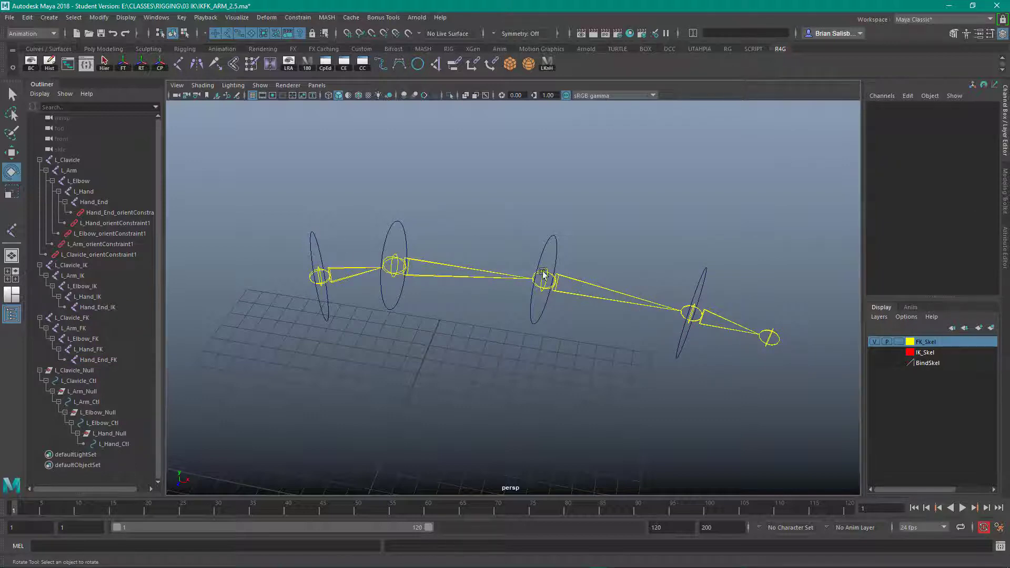
pyautogui.moveTo(298, 228); pyautogui.dragTo(326, 234)
# Step: Orient-constrain L_Clavicle_FK and L_Arm_FK to their controllers with offset off
pyautogui.scroll(2, 400, 187)
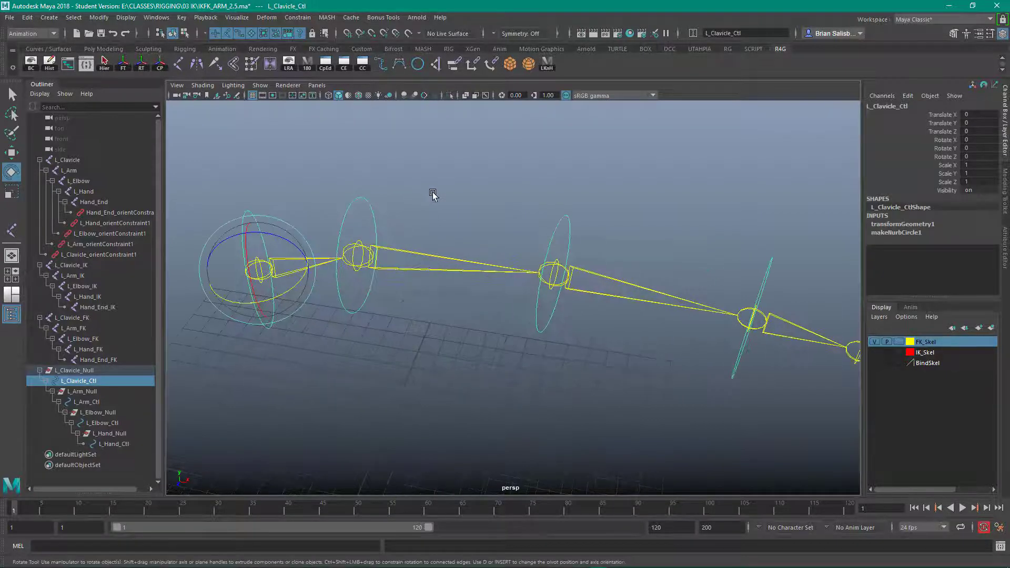
pyautogui.keyDown('shift'); pyautogui.click(327, 262); pyautogui.keyUp('shift')
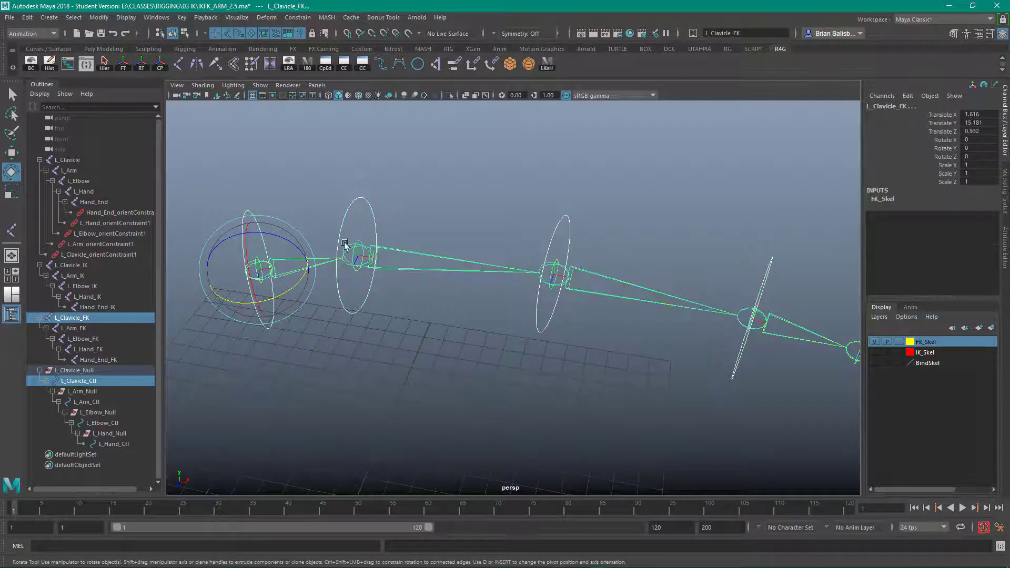
pyautogui.click(490, 65)
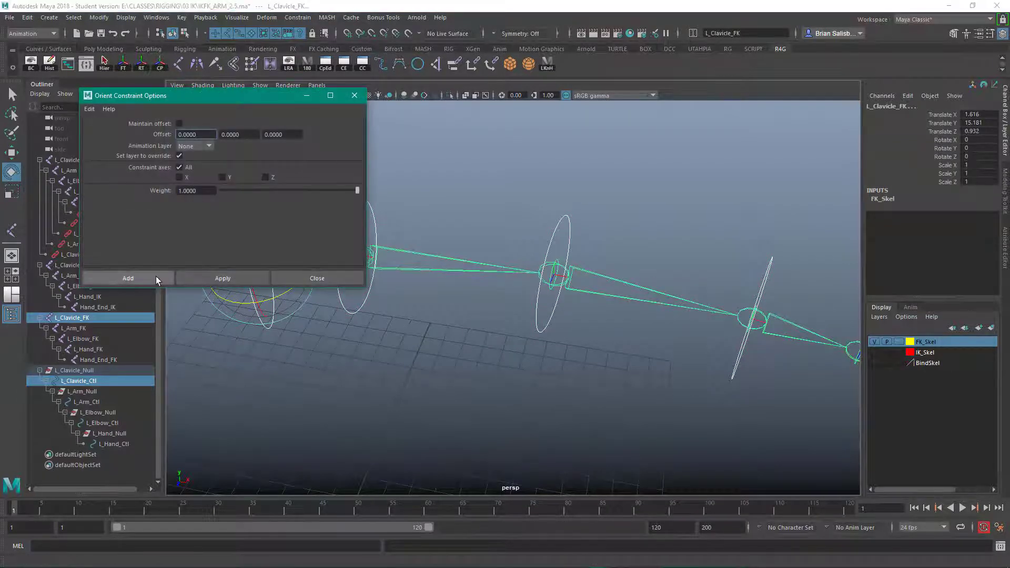
pyautogui.click(222, 278)
pyautogui.click(436, 181)
pyautogui.click(374, 225)
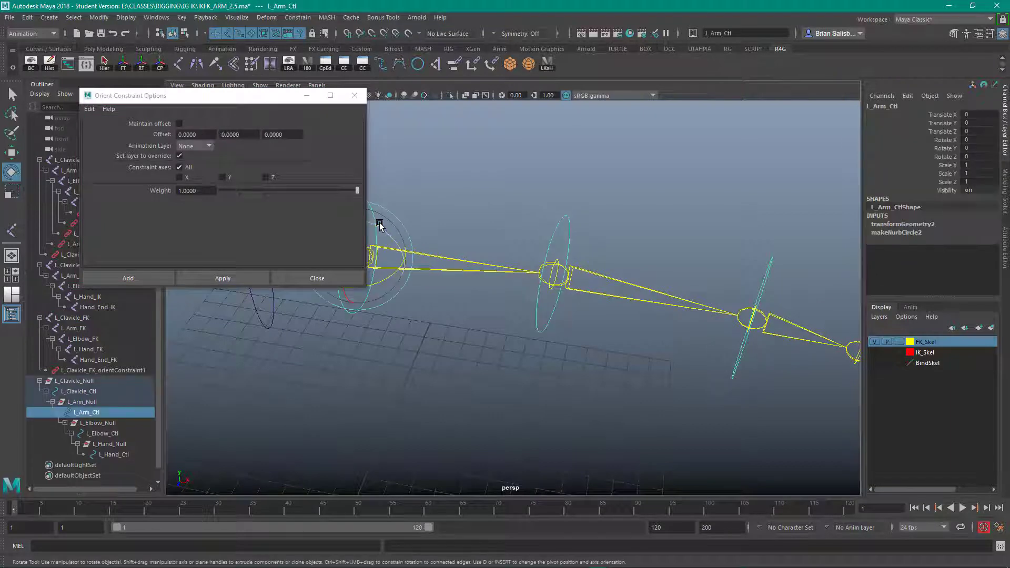
pyautogui.keyDown('shift'); pyautogui.click(464, 257); pyautogui.keyUp('shift')
pyautogui.click(216, 278)
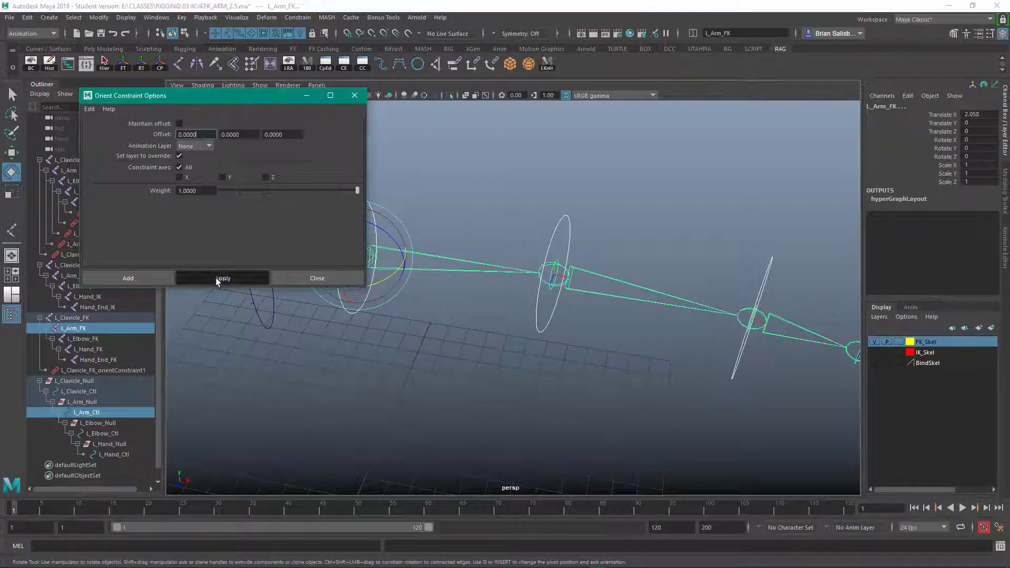
# Step: Orient-constrain L_Elbow_FK and L_Hand_FK to their controllers, then close the options
pyautogui.moveTo(546, 196); pyautogui.dragTo(575, 227)
pyautogui.keyDown('shift'); pyautogui.moveTo(668, 304); pyautogui.dragTo(674, 330); pyautogui.keyUp('shift')
pyautogui.click(220, 278)
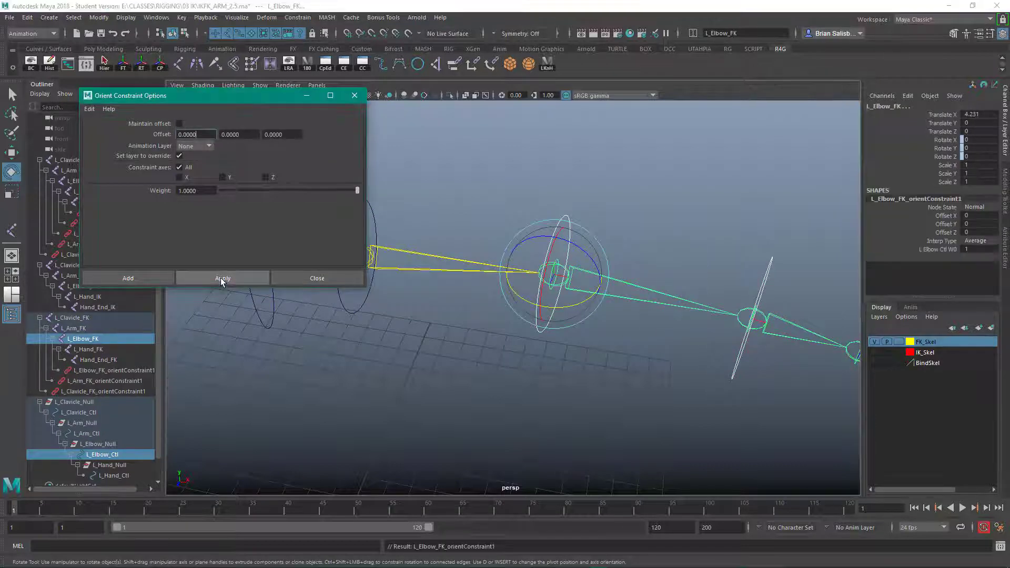
pyautogui.moveTo(760, 252); pyautogui.dragTo(830, 361)
pyautogui.click(241, 277)
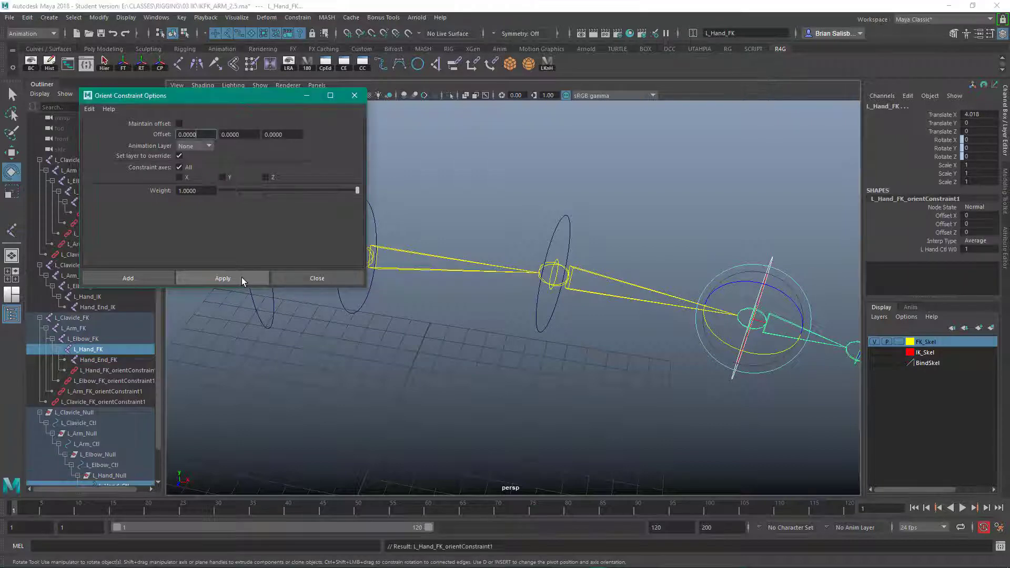
pyautogui.click(314, 279)
pyautogui.click(469, 217)
pyautogui.keyDown('alt'); pyautogui.moveTo(469, 217); pyautogui.dragTo(446, 201, button='right'); pyautogui.keyUp('alt')
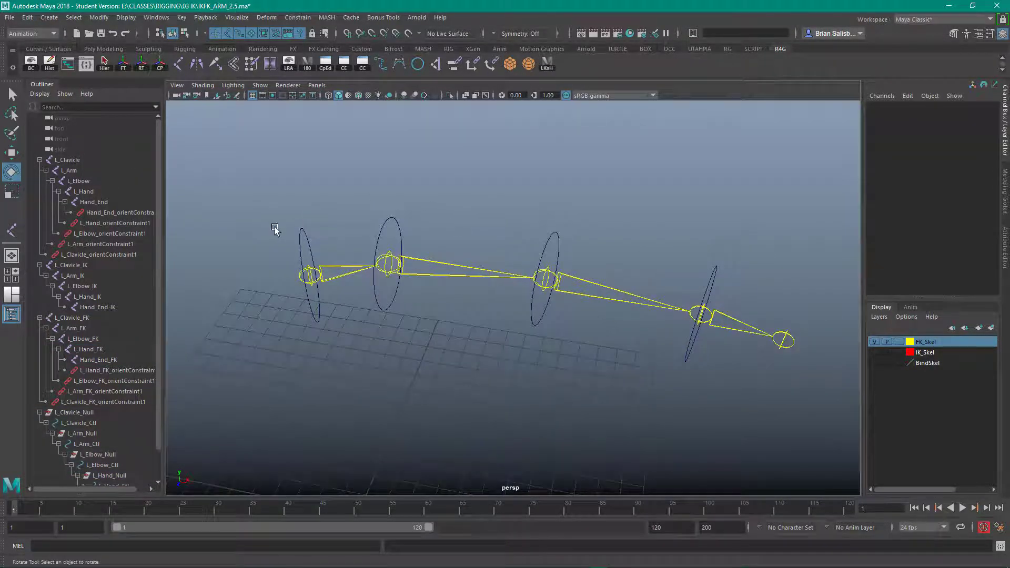
pyautogui.click(314, 232)
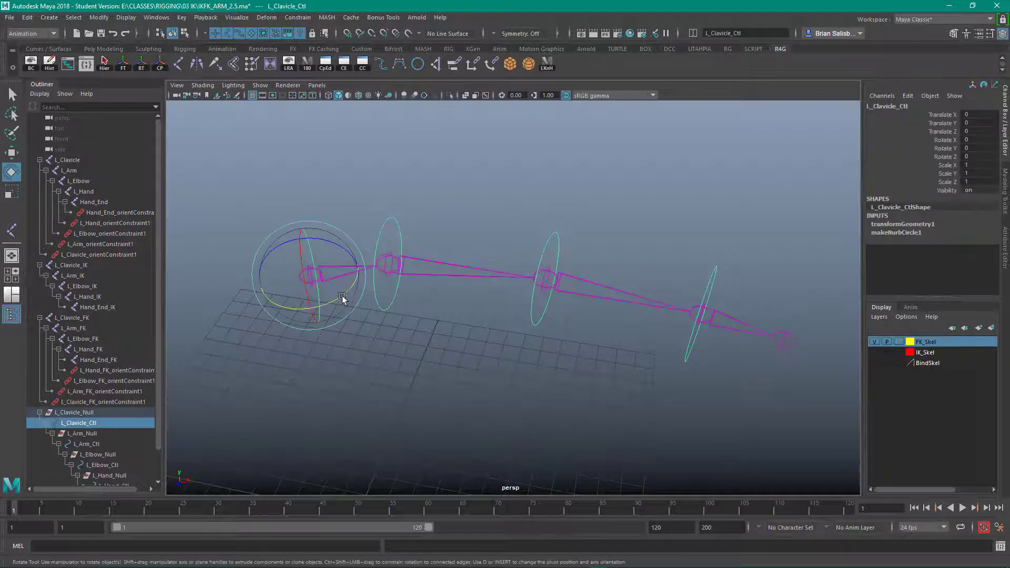
pyautogui.moveTo(342, 298); pyautogui.dragTo(330, 280)
pyautogui.click(418, 293)
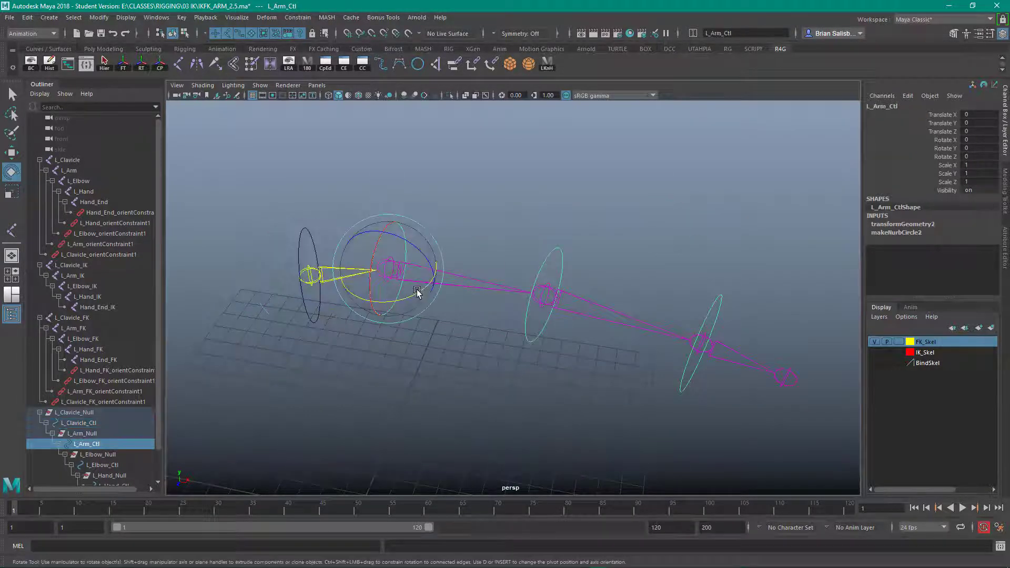
pyautogui.moveTo(420, 294)
pyautogui.mouseDown()
pyautogui.moveTo(431, 309)
pyautogui.moveTo(424, 289)
pyautogui.mouseUp()
pyautogui.click(552, 296)
pyautogui.moveTo(561, 337); pyautogui.dragTo(535, 339)
pyautogui.click(613, 459)
pyautogui.moveTo(614, 460); pyautogui.dragTo(616, 463)
pyautogui.hotkey('ctrl', 'z')
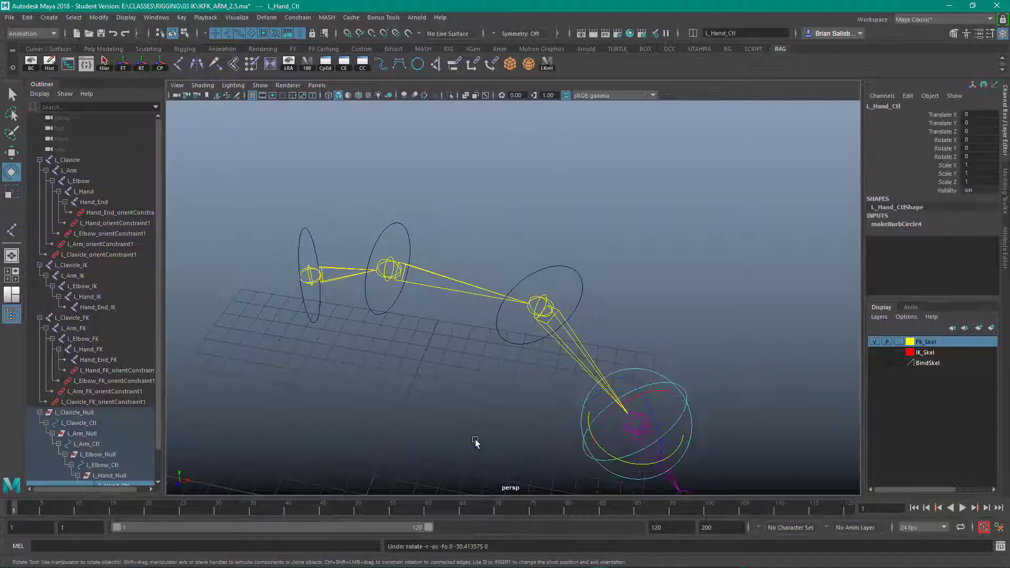
pyautogui.hotkey('ctrl', 'z')
pyautogui.hotkey('ctrl', 'z')
pyautogui.hotkey('ctrl', 'z')
pyautogui.hotkey('ctrl', 'z')
pyautogui.hotkey('ctrl', 'z')
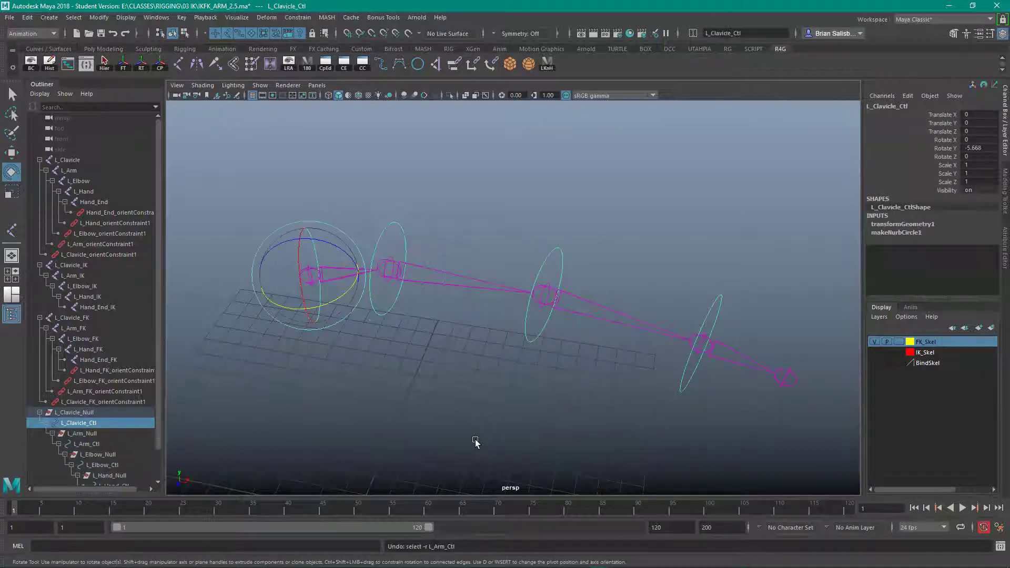
pyautogui.hotkey('ctrl', 'z')
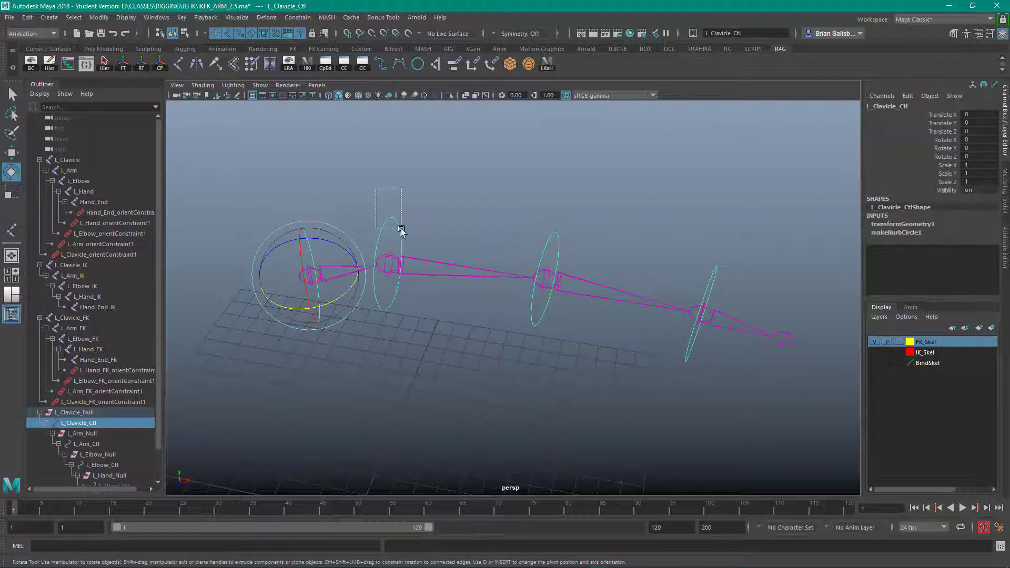
pyautogui.hotkey('ctrl', 'z')
pyautogui.hotkey('ctrl', 'z')
pyautogui.hotkey('ctrl', 'z')
pyautogui.keyDown('alt'); pyautogui.moveTo(541, 292); pyautogui.dragTo(415, 353); pyautogui.keyUp('alt')
pyautogui.keyDown('alt'); pyautogui.moveTo(415, 353); pyautogui.dragTo(450, 349, button='right'); pyautogui.keyUp('alt')
pyautogui.keyDown('alt'); pyautogui.moveTo(450, 349); pyautogui.dragTo(418, 329); pyautogui.keyUp('alt')
pyautogui.keyDown('alt'); pyautogui.moveTo(417, 329); pyautogui.dragTo(455, 342, button='right'); pyautogui.keyUp('alt')
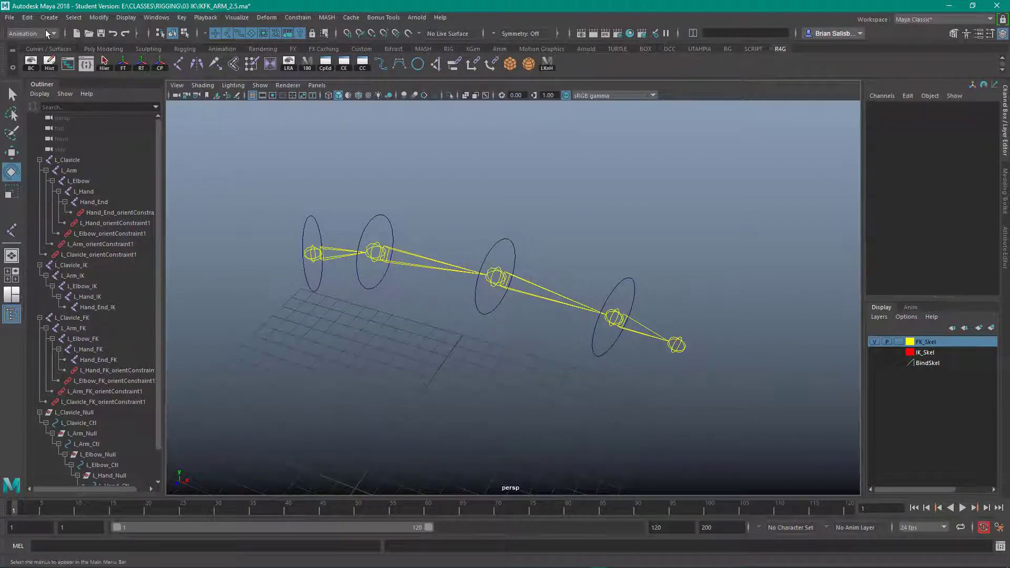
# Step: Save the scene as IKFK_ARM_3.ma in the 03 IK rigging folder
pyautogui.click(10, 18)
pyautogui.click(64, 71)
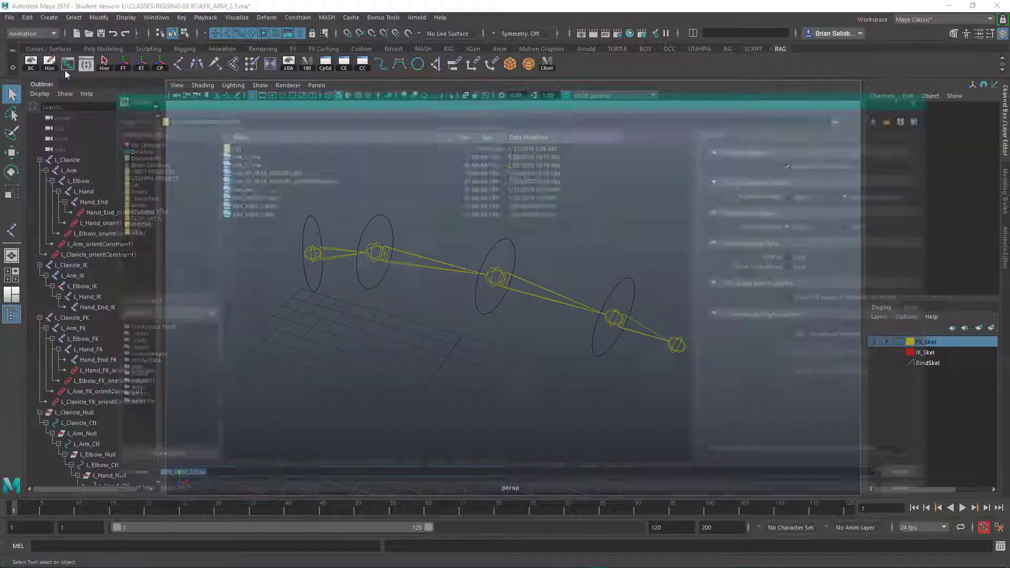
pyautogui.click(232, 477)
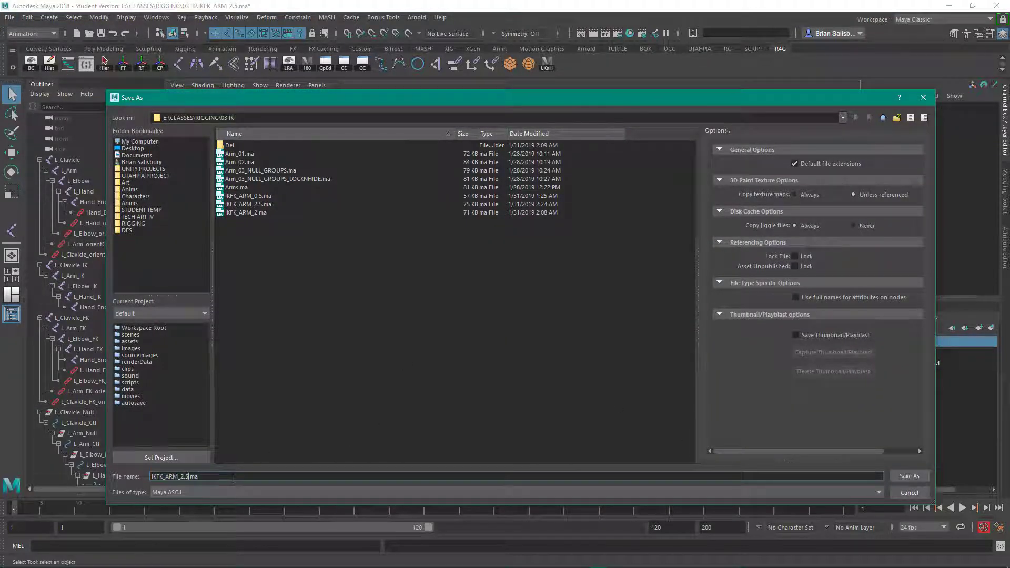
pyautogui.press('BackSpace')
pyautogui.press('BackSpace')
pyautogui.press('BackSpace')
pyautogui.write('3')
pyautogui.click(922, 478)
pyautogui.press('Return')
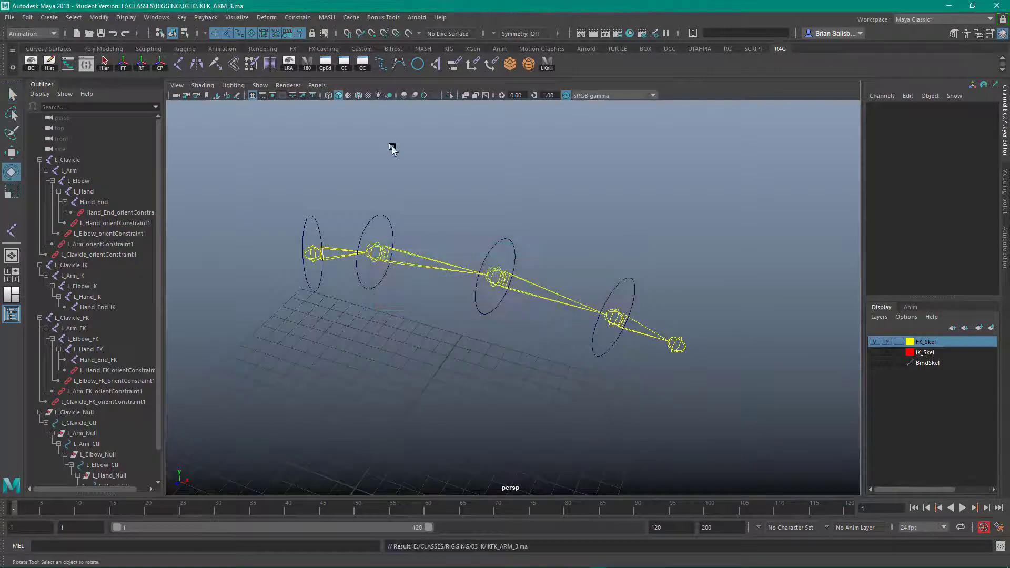